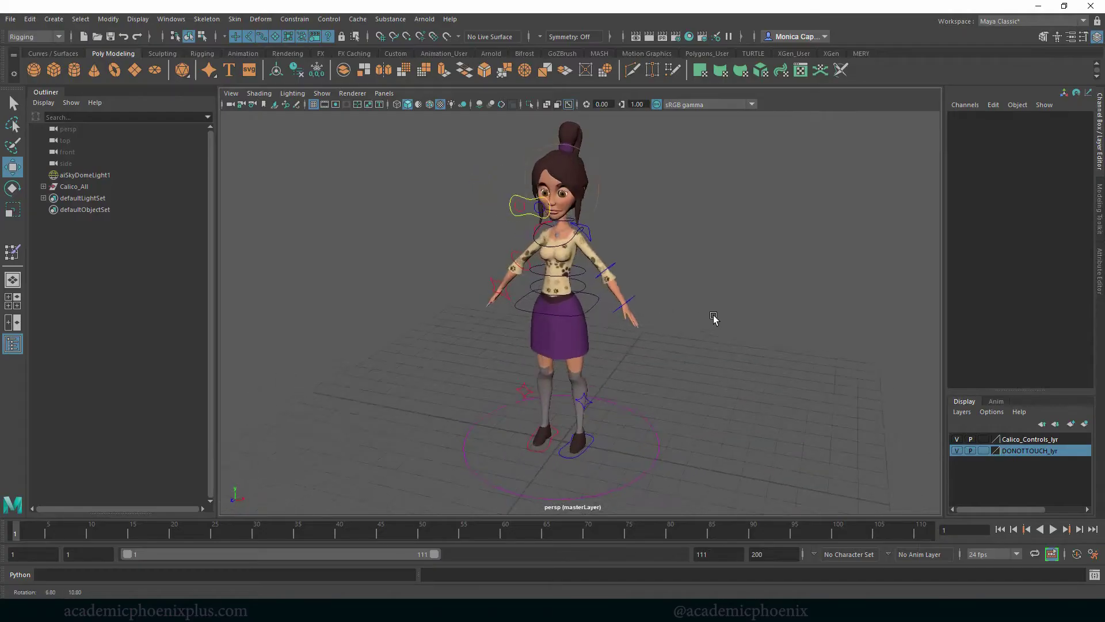
# Try out the left foot control by moving it slightly and setting Foot Roll to 10, undoing each change.
pyautogui.moveTo(714, 319)
pyautogui.keyDown('alt'); pyautogui.mouseDown()
pyautogui.moveTo(766, 309)
pyautogui.moveTo(706, 327)
pyautogui.mouseUp(); pyautogui.keyUp('alt')
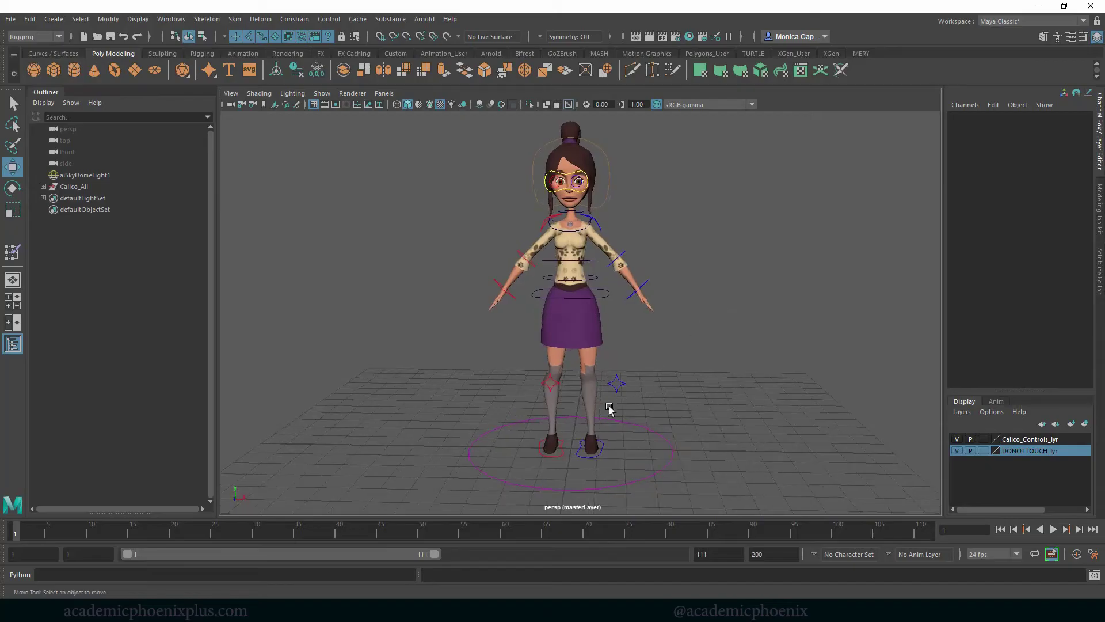
pyautogui.click(602, 446)
pyautogui.moveTo(593, 432); pyautogui.dragTo(597, 426)
pyautogui.hotkey('ctrl', 'z')
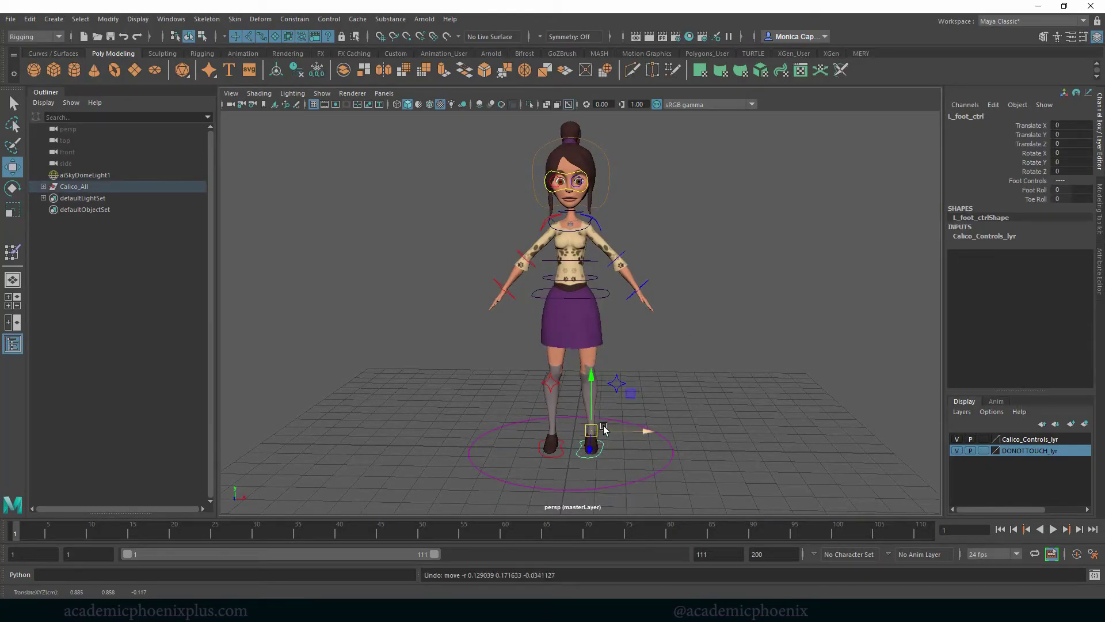
pyautogui.click(1034, 189)
pyautogui.moveTo(777, 273)
pyautogui.mouseDown(button='middle')
pyautogui.moveTo(654, 271)
pyautogui.moveTo(763, 287)
pyautogui.mouseUp(button='middle')
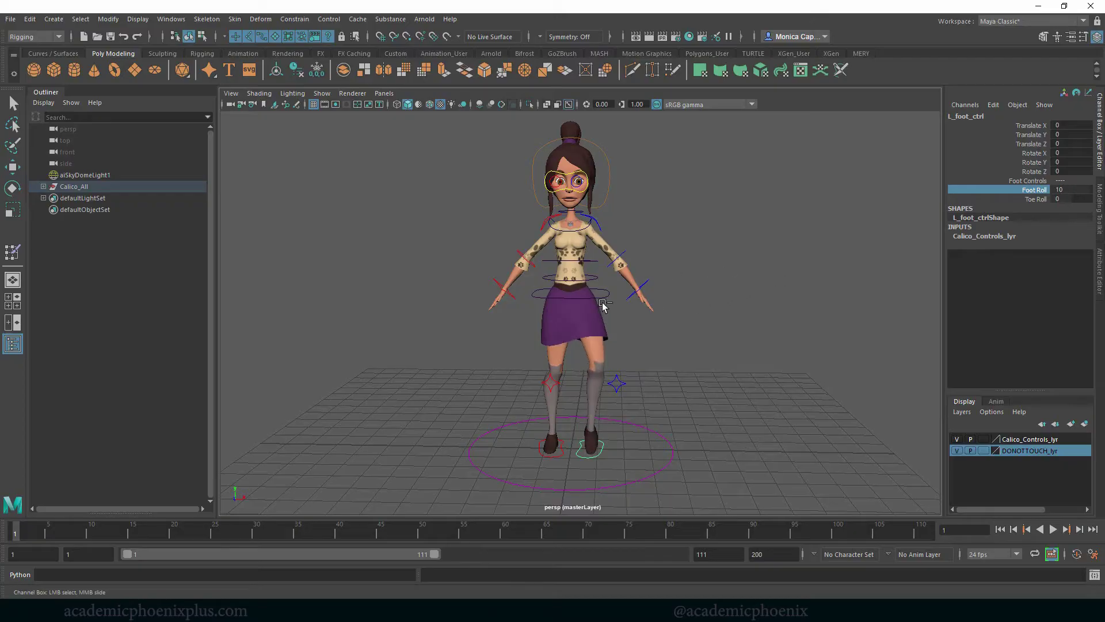
pyautogui.hotkey('ctrl', 'z')
# Try rotating the character's waist control and undo the rotation.
pyautogui.click(594, 279)
pyautogui.press('e')
pyautogui.moveTo(570, 244); pyautogui.dragTo(577, 257)
pyautogui.hotkey('ctrl', 'z')
# Try moving the character's eye control and undo the move.
pyautogui.click(577, 182)
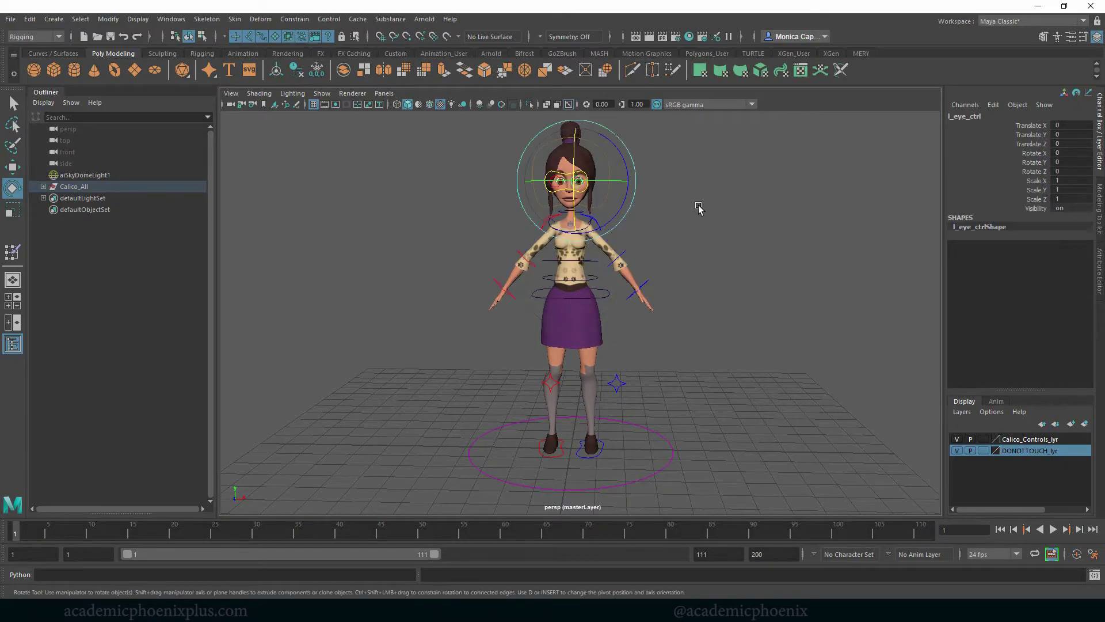
pyautogui.click(699, 207)
pyautogui.press('w')
pyautogui.click(584, 189)
pyautogui.moveTo(567, 180); pyautogui.dragTo(594, 151)
pyautogui.hotkey('ctrl', 'z')
# Try rotating the head control, undo the rotation and clear the selection.
pyautogui.click(607, 206)
pyautogui.click(610, 193)
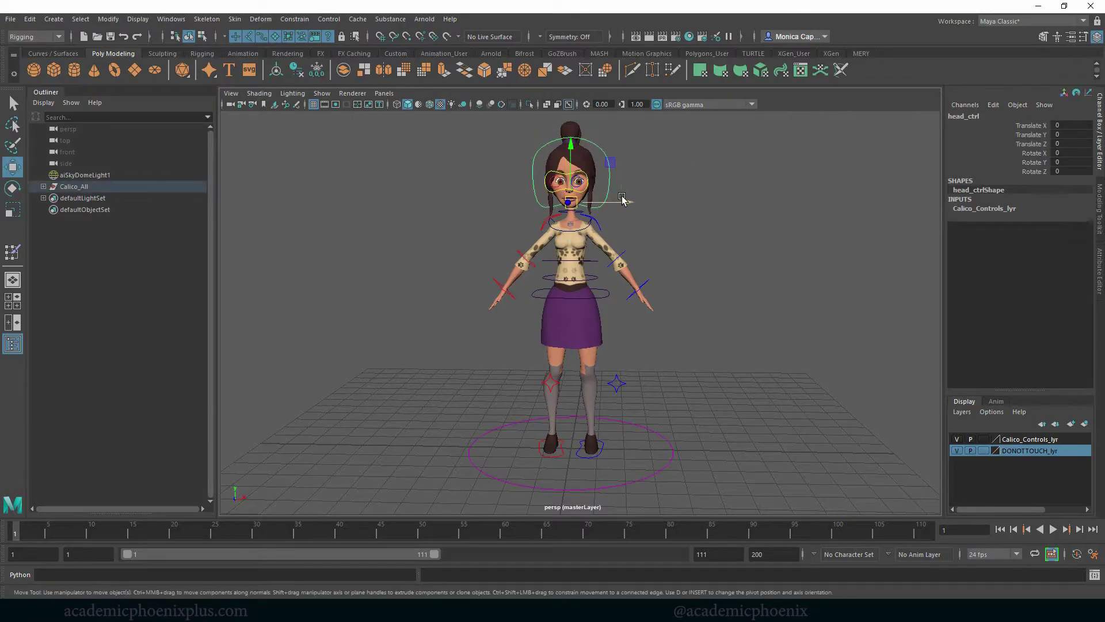
pyautogui.press('e')
pyautogui.moveTo(586, 199)
pyautogui.mouseDown()
pyautogui.moveTo(567, 202)
pyautogui.moveTo(596, 206)
pyautogui.mouseUp()
pyautogui.hotkey('ctrl', 'z')
pyautogui.click(662, 224)
# Duplicate the character's face mesh, face_geo.
pyautogui.keyDown('alt'); pyautogui.moveTo(663, 225); pyautogui.dragTo(658, 252); pyautogui.keyUp('alt')
pyautogui.keyDown('alt'); pyautogui.moveTo(658, 252); pyautogui.dragTo(766, 284, button='right'); pyautogui.keyUp('alt')
pyautogui.keyDown('alt'); pyautogui.moveTo(583, 252); pyautogui.dragTo(553, 336, button='middle'); pyautogui.keyUp('alt')
pyautogui.keyDown('alt'); pyautogui.moveTo(588, 311); pyautogui.dragTo(651, 269, button='right'); pyautogui.keyUp('alt')
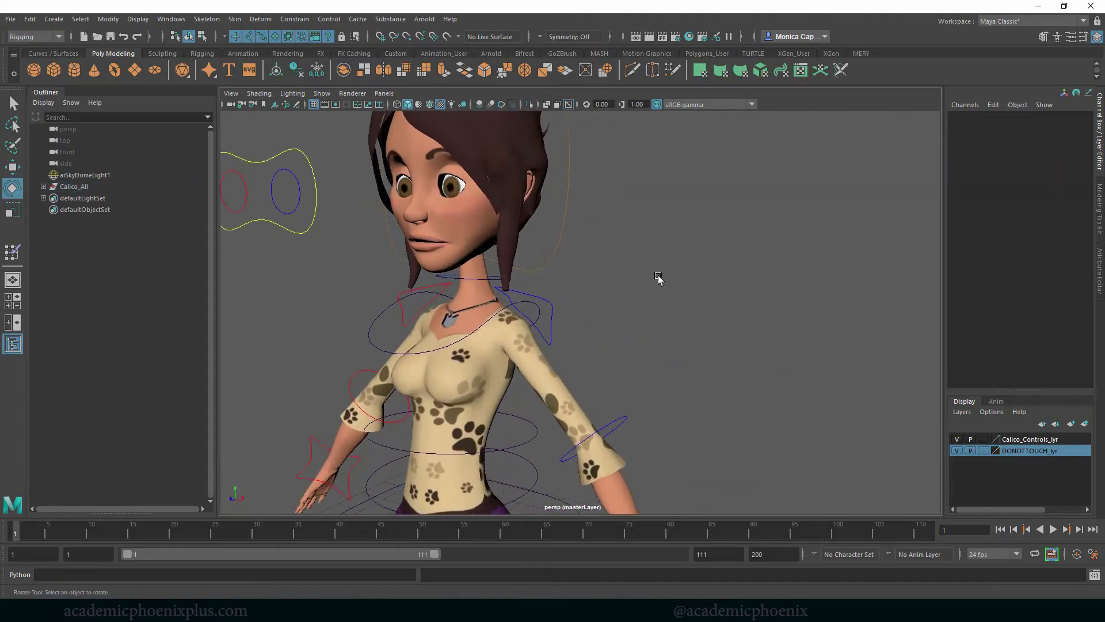
pyautogui.keyDown('alt'); pyautogui.moveTo(586, 266); pyautogui.dragTo(610, 278, button='middle'); pyautogui.keyUp('alt')
pyautogui.keyDown('alt'); pyautogui.moveTo(554, 262); pyautogui.dragTo(586, 255); pyautogui.keyUp('alt')
pyautogui.click(556, 246)
pyautogui.scroll(-5, 679, 266)
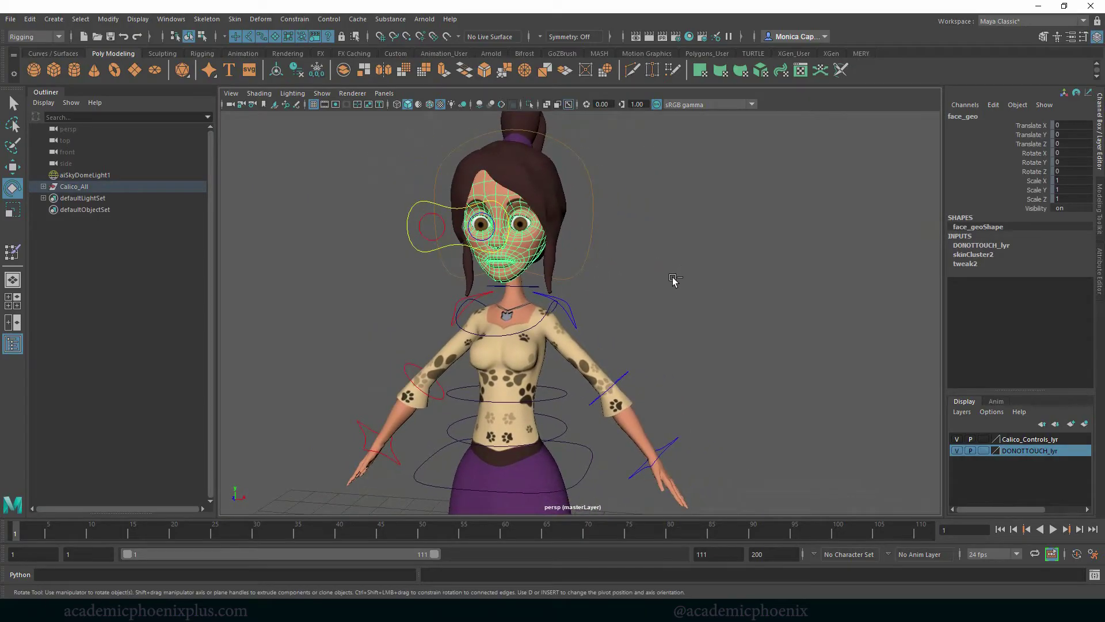
pyautogui.hotkey('ctrl', 'd')
# Unlock the translate, rotate and scale channels of the duplicated face.
pyautogui.scroll(-4, 686, 282)
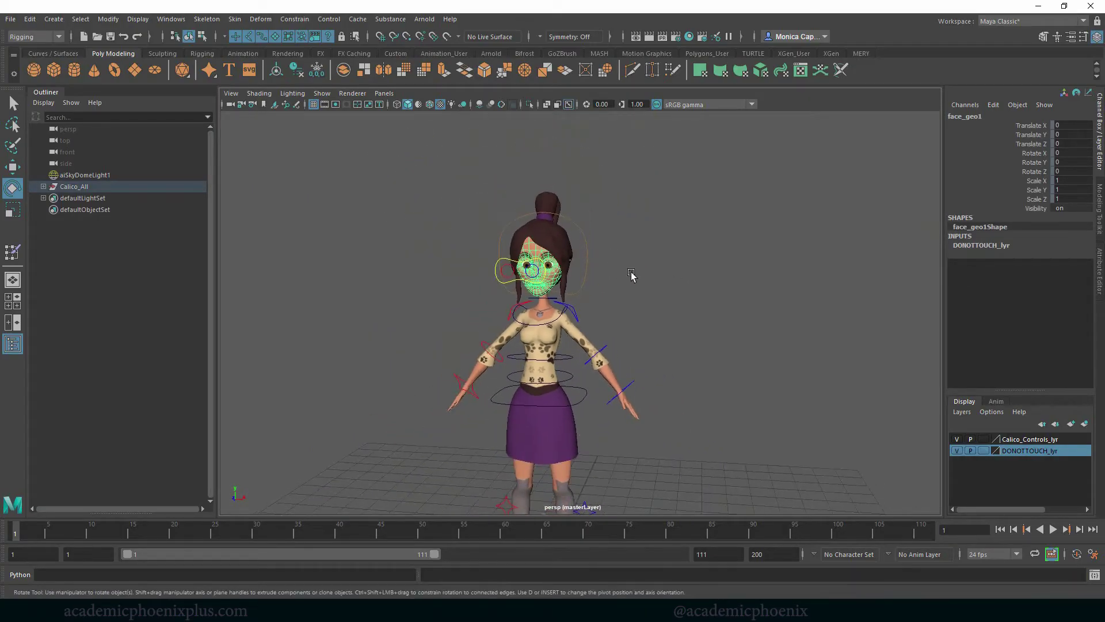
pyautogui.press('w')
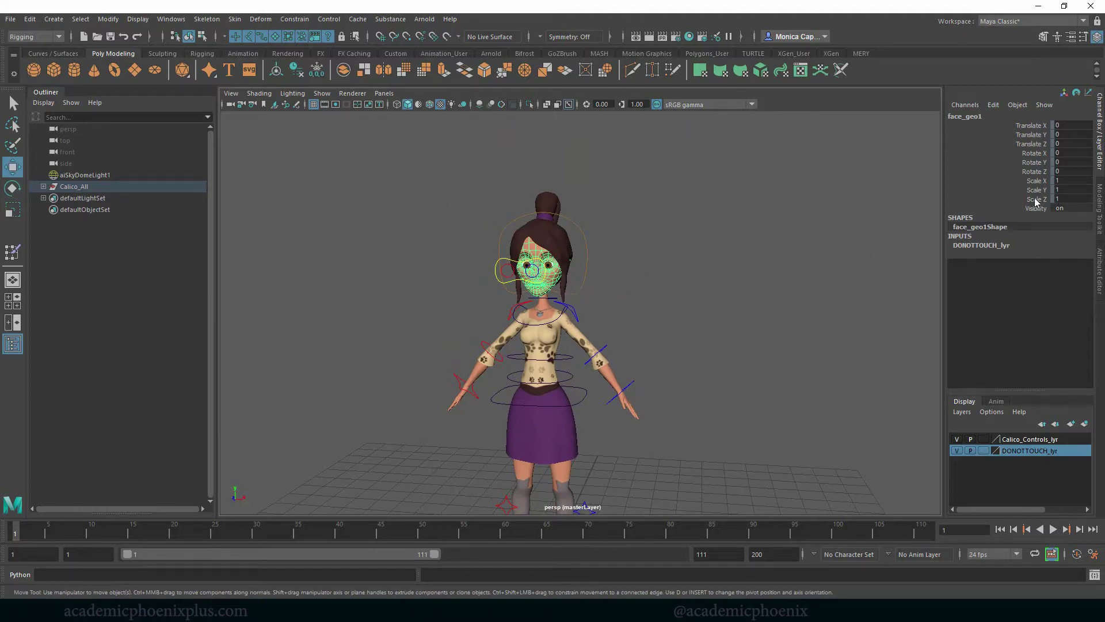
pyautogui.moveTo(1042, 201); pyautogui.dragTo(1039, 130)
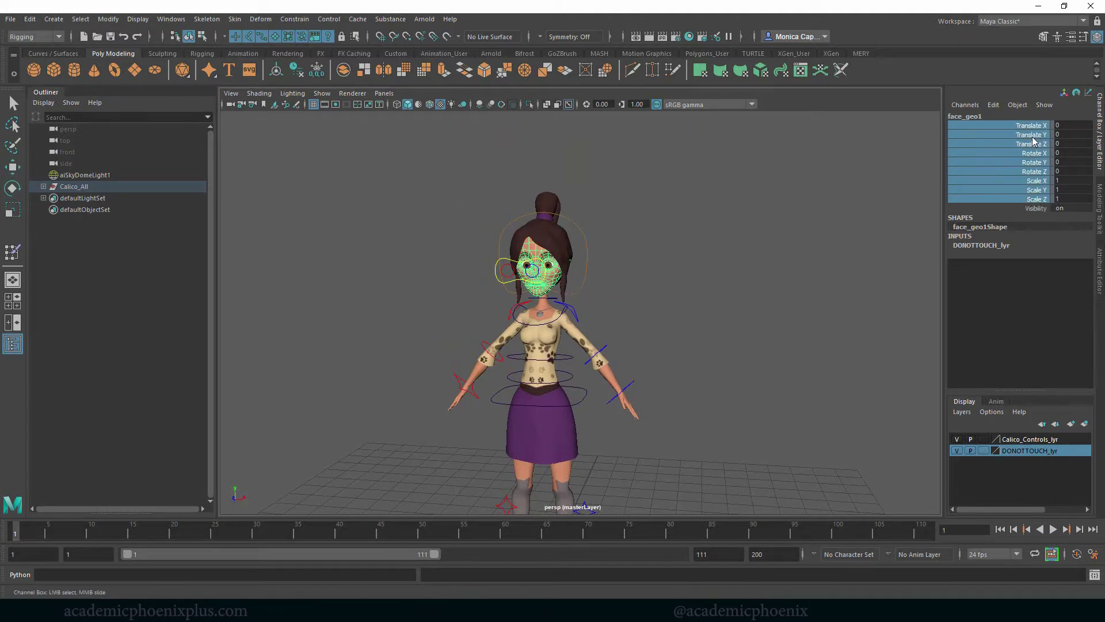
pyautogui.moveTo(1034, 143); pyautogui.dragTo(1015, 399, button='right')
# Move the duplicated face along X to about 3.25, beside the character.
pyautogui.press('w')
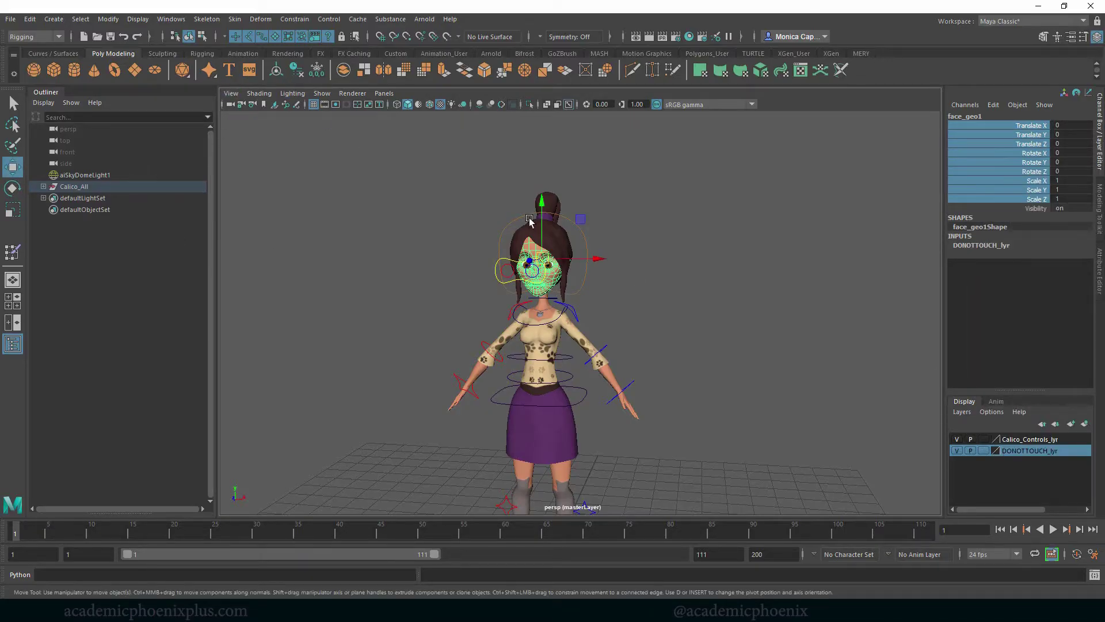
pyautogui.moveTo(593, 259); pyautogui.dragTo(708, 267)
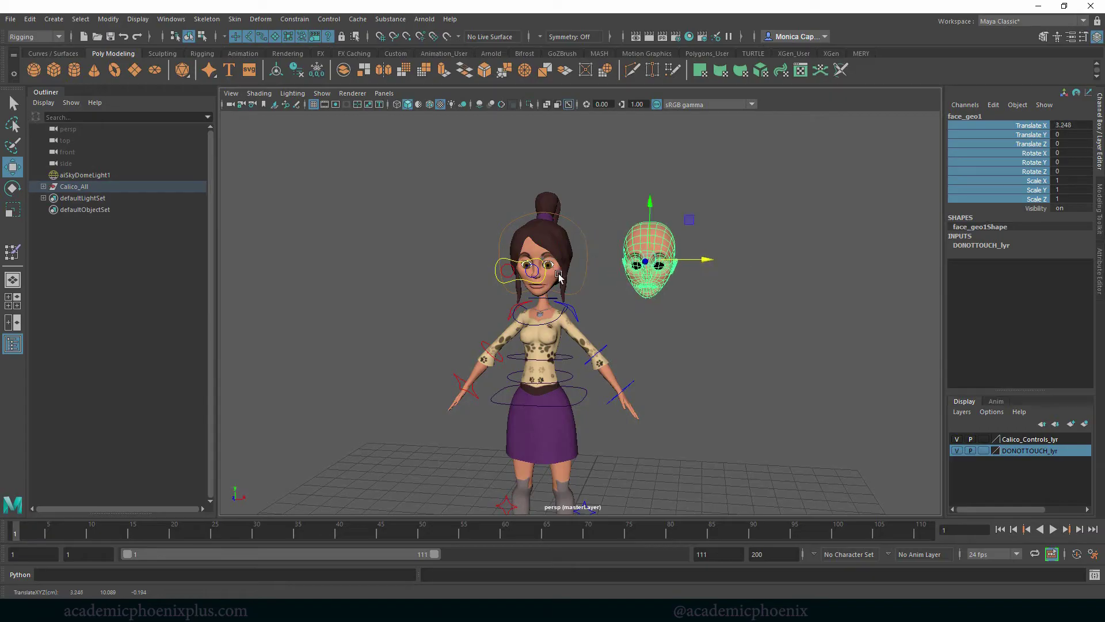
pyautogui.click(559, 274)
# Duplicate the separate face repeatedly along X until six copies stand in a row beside the character.
pyautogui.click(670, 268)
pyautogui.hotkey('ctrl', 'd')
pyautogui.moveTo(708, 261); pyautogui.dragTo(794, 266)
pyautogui.keyDown('alt'); pyautogui.moveTo(795, 267); pyautogui.dragTo(684, 257, button='middle'); pyautogui.keyUp('alt')
pyautogui.hotkey('ctrl', 'd')
pyautogui.moveTo(684, 257); pyautogui.dragTo(966, 253)
pyautogui.hotkey('ctrl', 'd')
pyautogui.hotkey('ctrl', 'd')
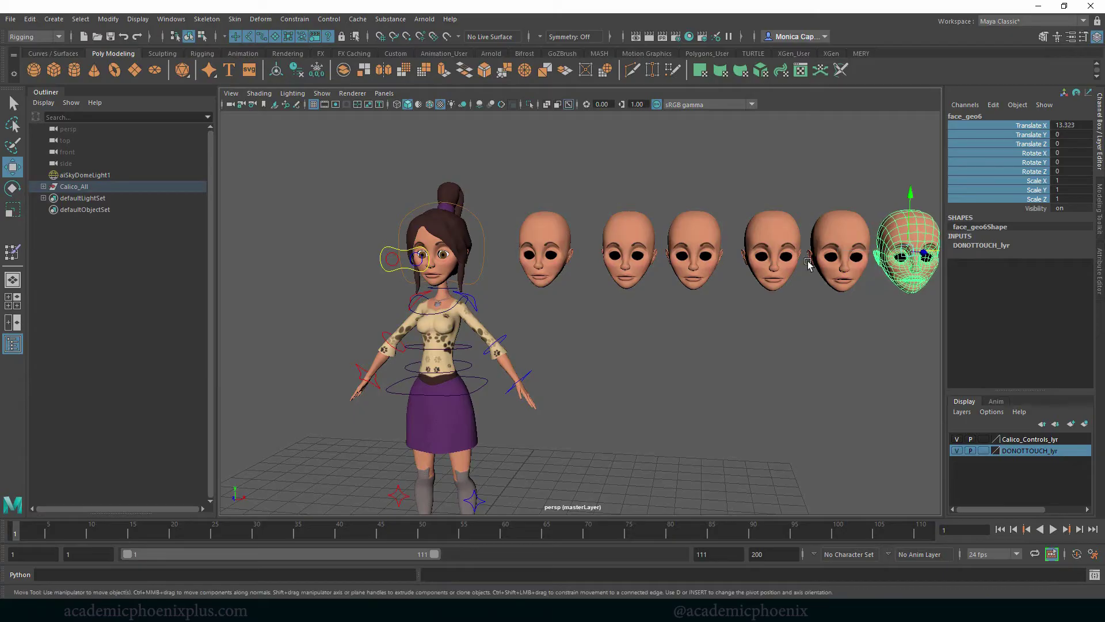
# Shift the first face copy along X to about 3.76, closer to the other copies.
pyautogui.click(560, 258)
pyautogui.moveTo(596, 252); pyautogui.dragTo(614, 252)
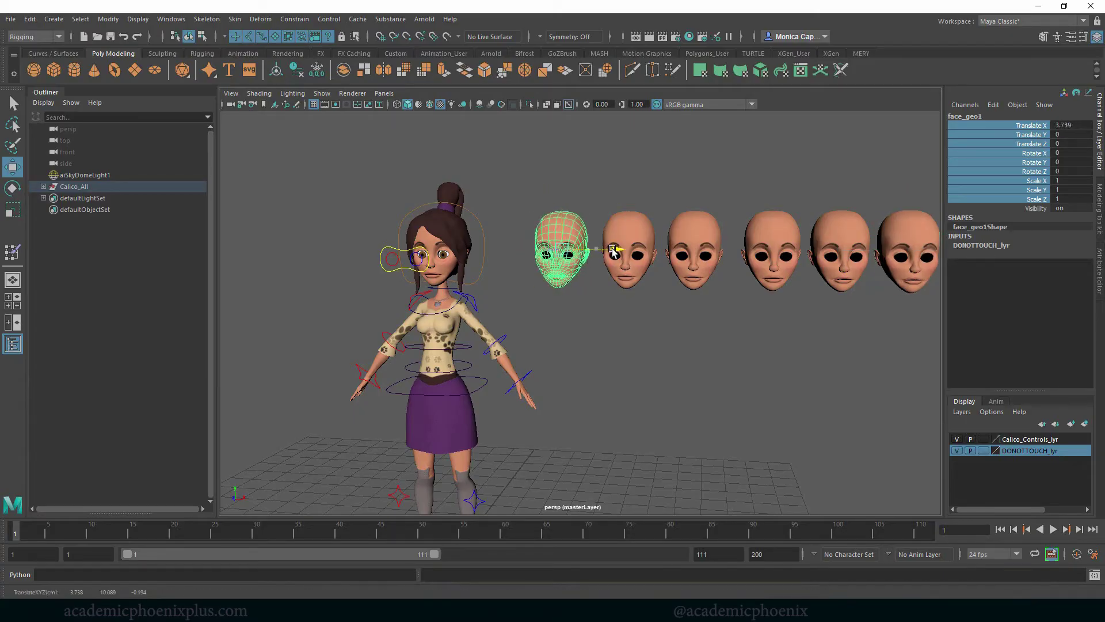
pyautogui.click(557, 306)
pyautogui.keyDown('alt'); pyautogui.moveTo(597, 292); pyautogui.dragTo(598, 292, button='middle'); pyautogui.keyUp('alt')
# Switch the first face copy to vertex editing with Soft Select turned on.
pyautogui.scroll(6, 599, 293)
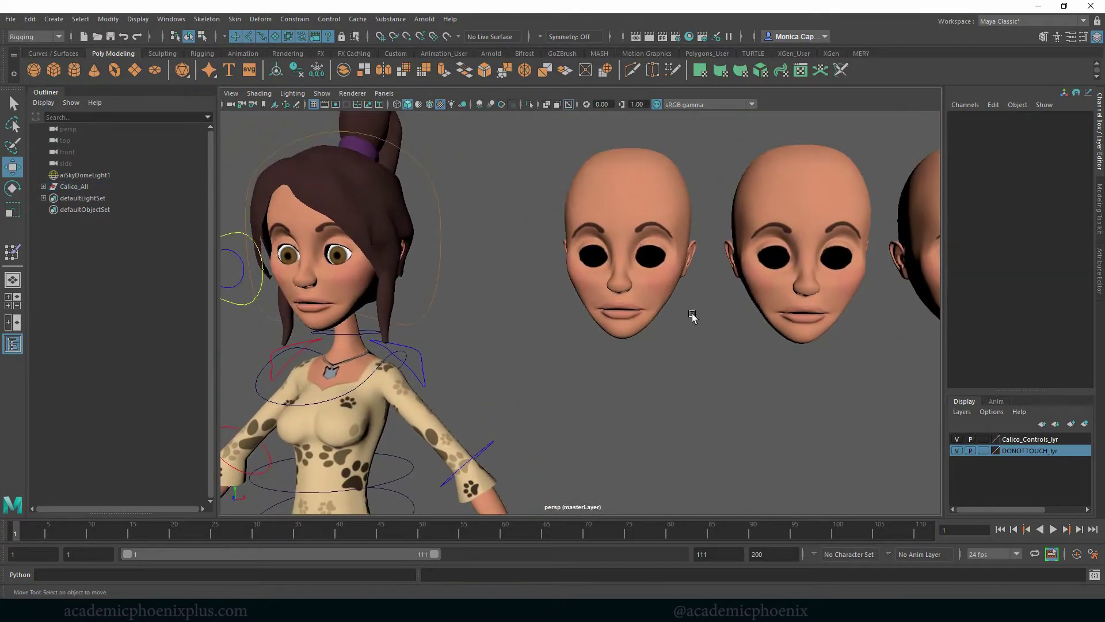
pyautogui.click(669, 287)
pyautogui.scroll(4, 702, 284)
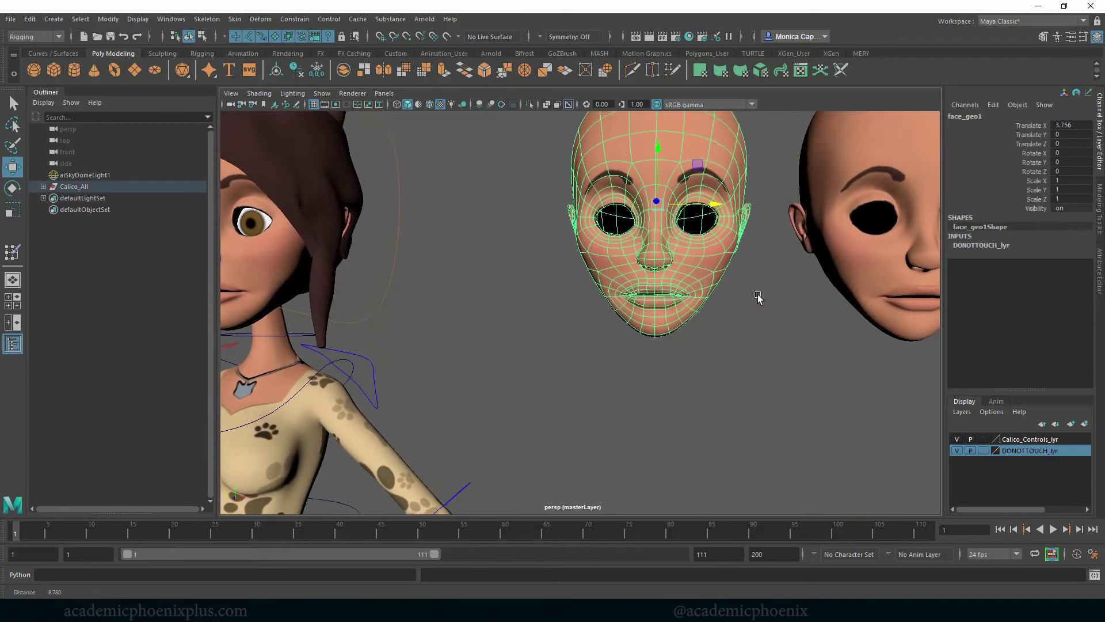
pyautogui.moveTo(743, 294)
pyautogui.keyDown('alt'); pyautogui.mouseDown()
pyautogui.moveTo(735, 279)
pyautogui.moveTo(718, 279)
pyautogui.moveTo(731, 282)
pyautogui.mouseUp(); pyautogui.keyUp('alt')
pyautogui.scroll(3, 683, 283)
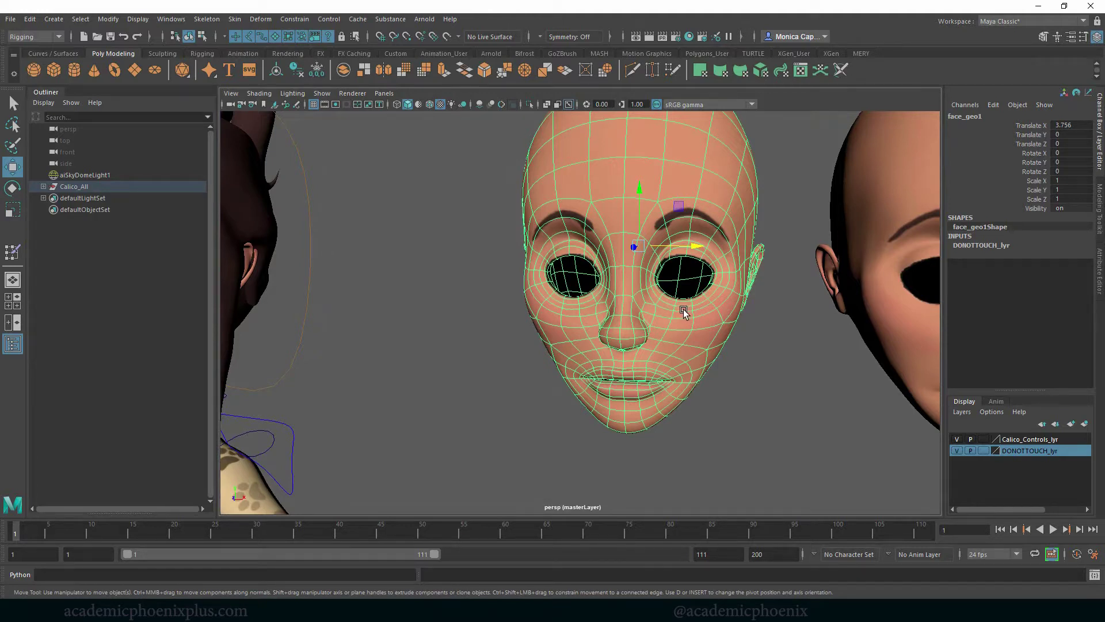
pyautogui.moveTo(684, 310); pyautogui.dragTo(637, 296, button='right')
pyautogui.press('b')
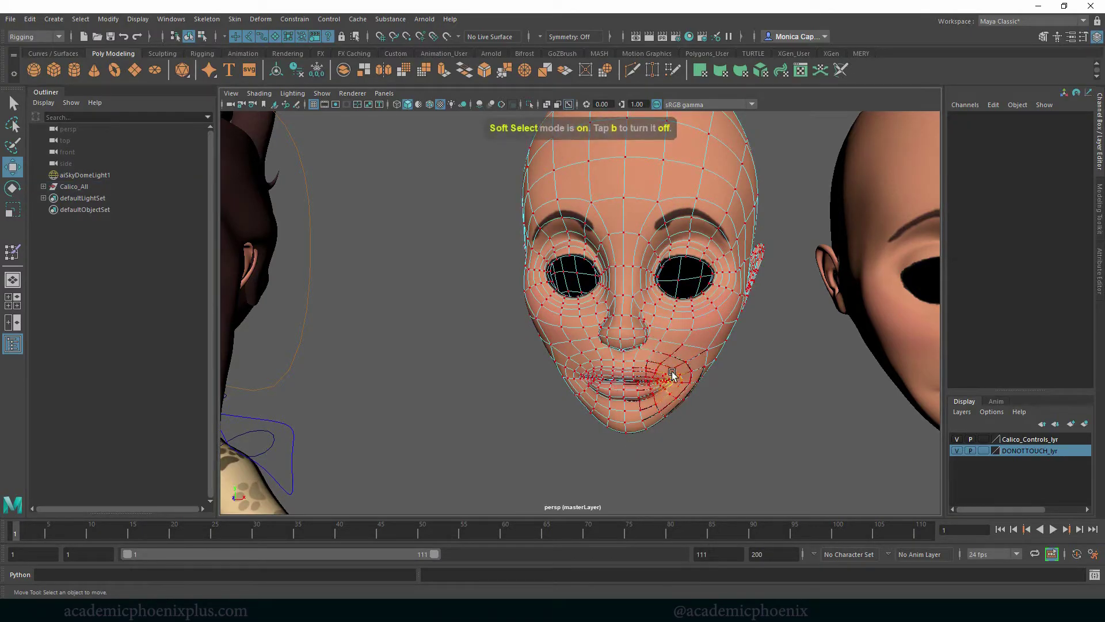
# Raise the left mouth corner of the first face copy and lift the adjoining cheek into a smile.
pyautogui.click(665, 376)
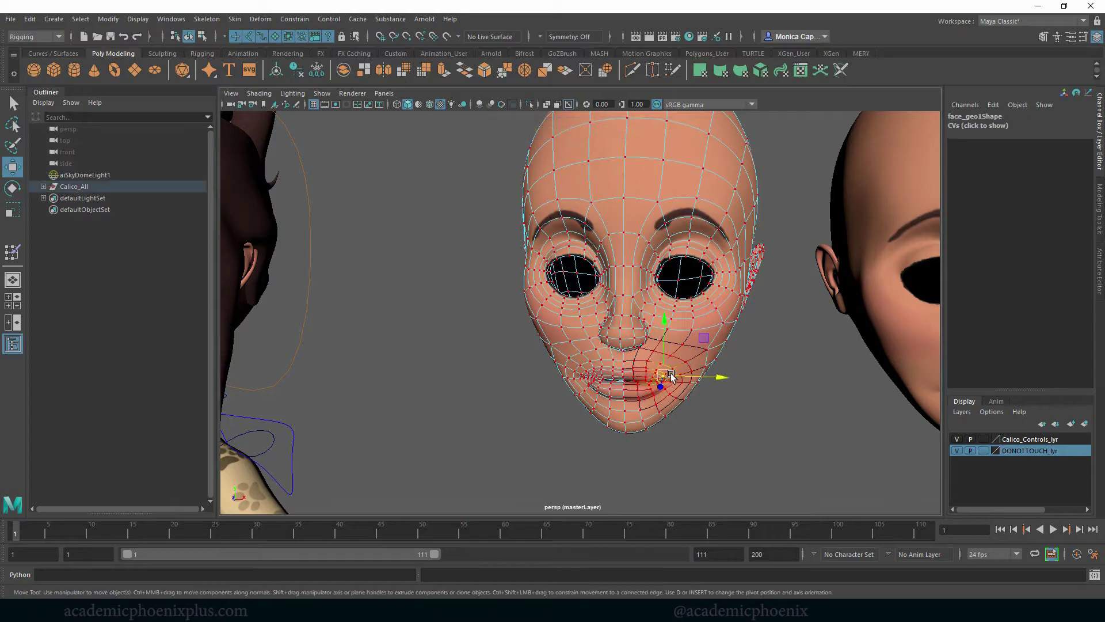
pyautogui.moveTo(666, 318); pyautogui.dragTo(666, 311)
pyautogui.moveTo(668, 312); pyautogui.dragTo(669, 317, button='middle')
pyautogui.moveTo(686, 374); pyautogui.dragTo(684, 373)
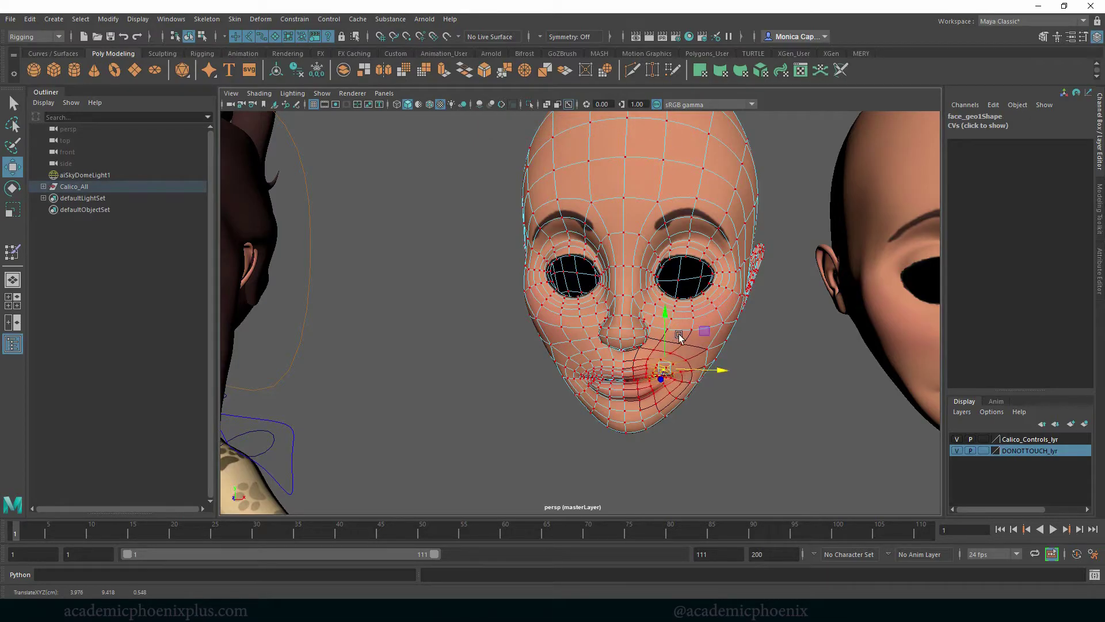
pyautogui.moveTo(690, 357); pyautogui.dragTo(690, 317, button='middle')
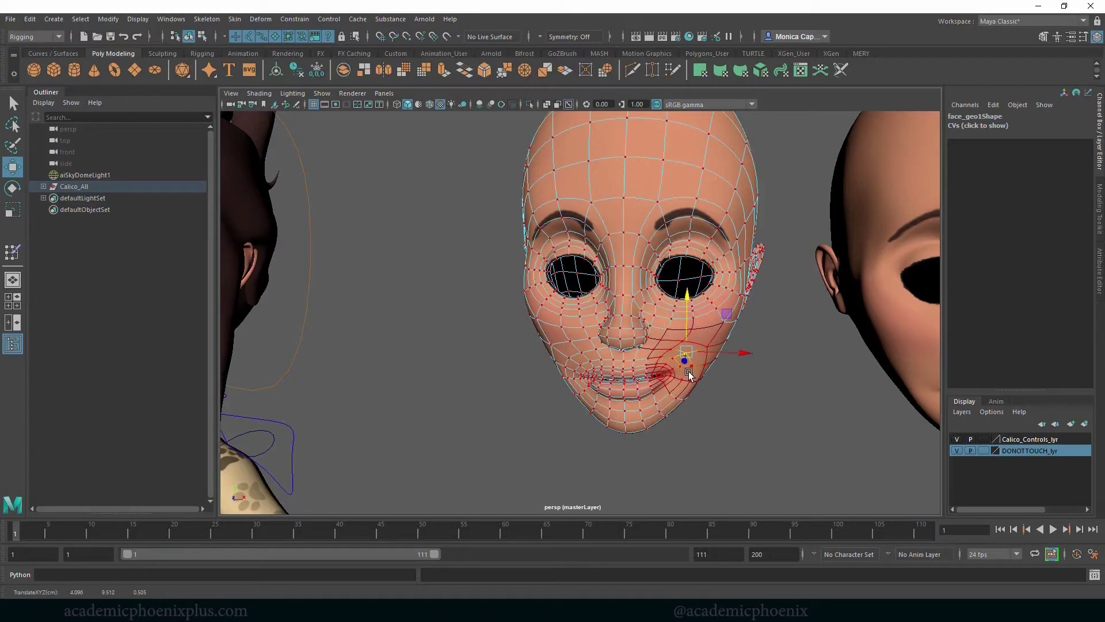
pyautogui.moveTo(683, 361); pyautogui.dragTo(711, 378)
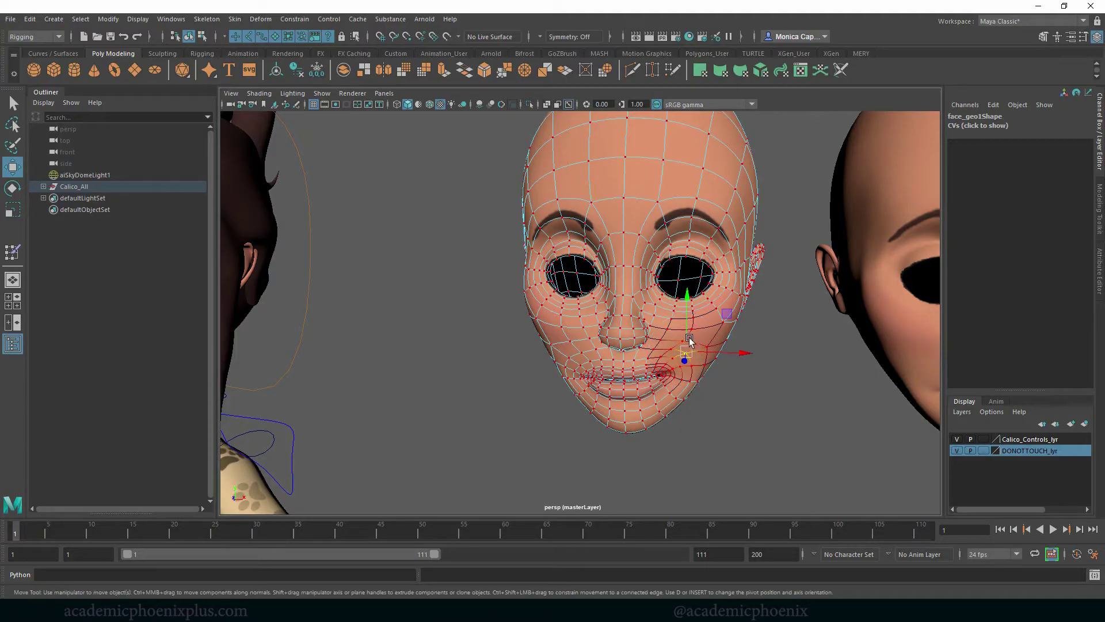
# Adjust the vertices around the left mouth corner and upper lip to refine the smile.
pyautogui.click(665, 376)
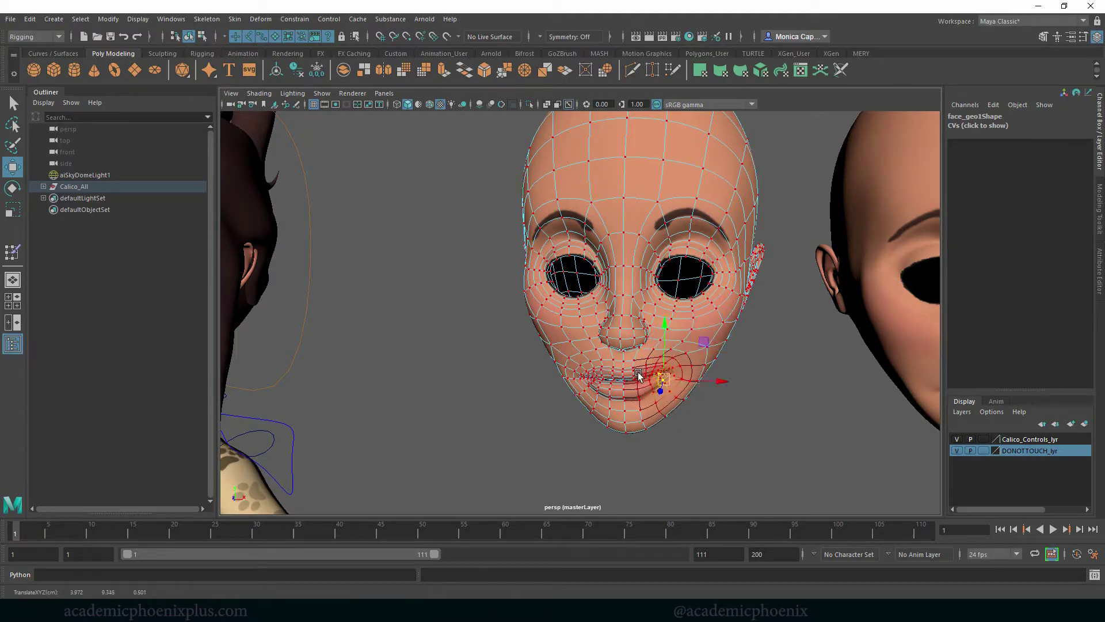
pyautogui.click(633, 371)
pyautogui.click(656, 363)
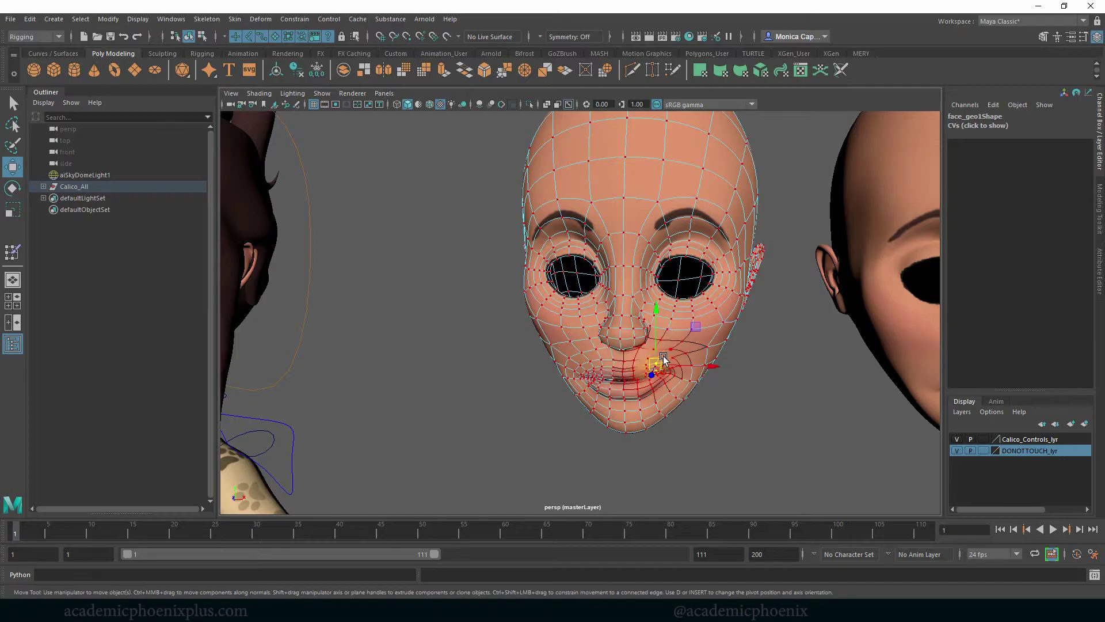
pyautogui.click(687, 352)
pyautogui.doubleClick(687, 351)
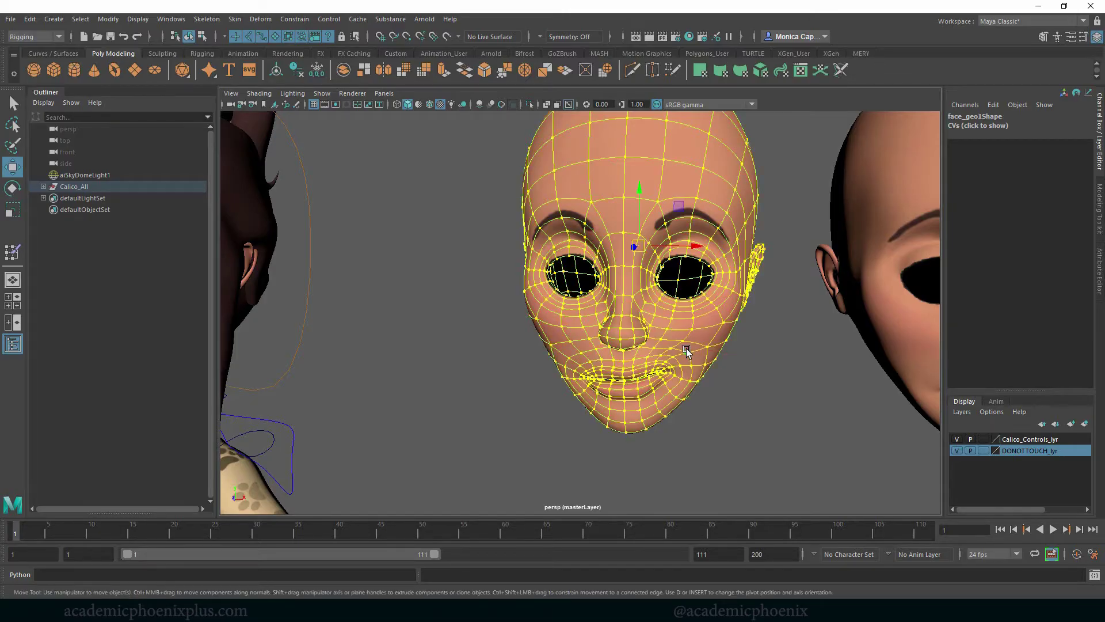
pyautogui.press('F9')
# Shape the cheek vertices beneath the left eye to match the smile.
pyautogui.click(692, 307)
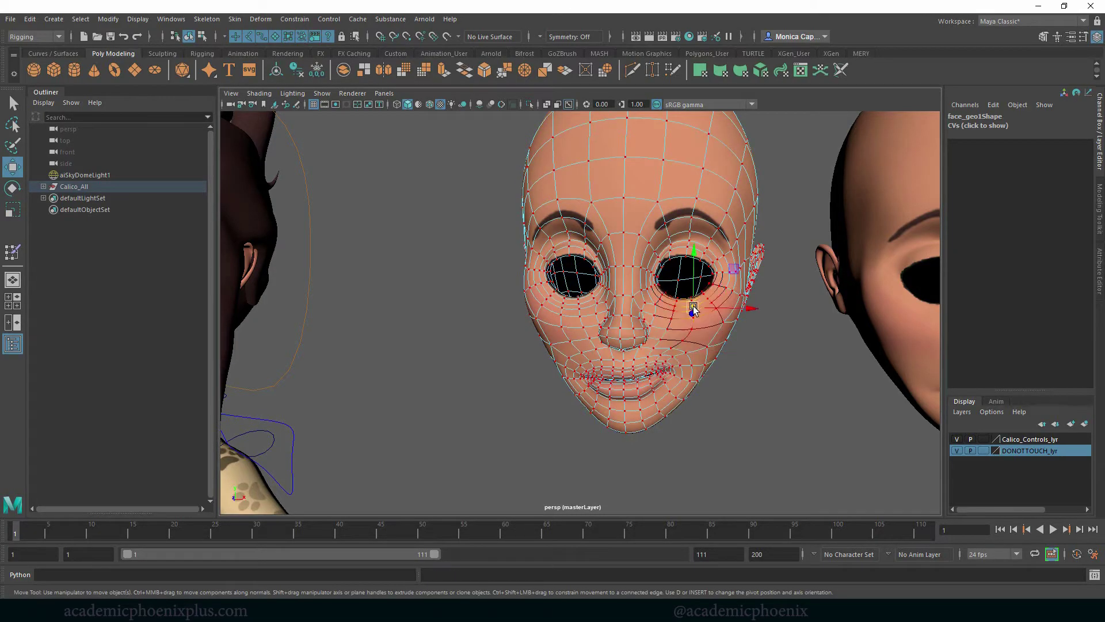
pyautogui.moveTo(693, 306)
pyautogui.mouseDown()
pyautogui.moveTo(674, 309)
pyautogui.moveTo(696, 316)
pyautogui.moveTo(716, 306)
pyautogui.moveTo(690, 297)
pyautogui.moveTo(673, 307)
pyautogui.mouseUp()
pyautogui.click(673, 313)
pyautogui.click(693, 315)
pyautogui.click(691, 326)
pyautogui.click(716, 308)
pyautogui.click(696, 300)
pyautogui.click(667, 312)
# Pull the vertices at the left mouth corner further into the smile and return to object mode.
pyautogui.click(664, 362)
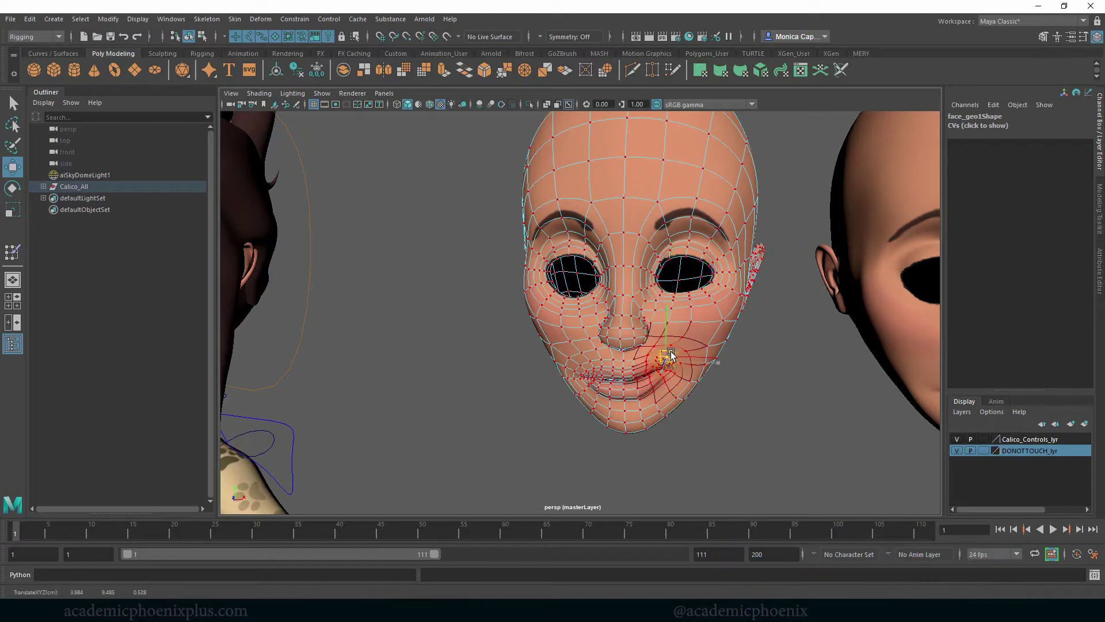
pyautogui.moveTo(671, 353); pyautogui.dragTo(681, 374)
pyautogui.moveTo(662, 308); pyautogui.dragTo(724, 276, button='right')
pyautogui.scroll(-4, 743, 351)
pyautogui.click(658, 352)
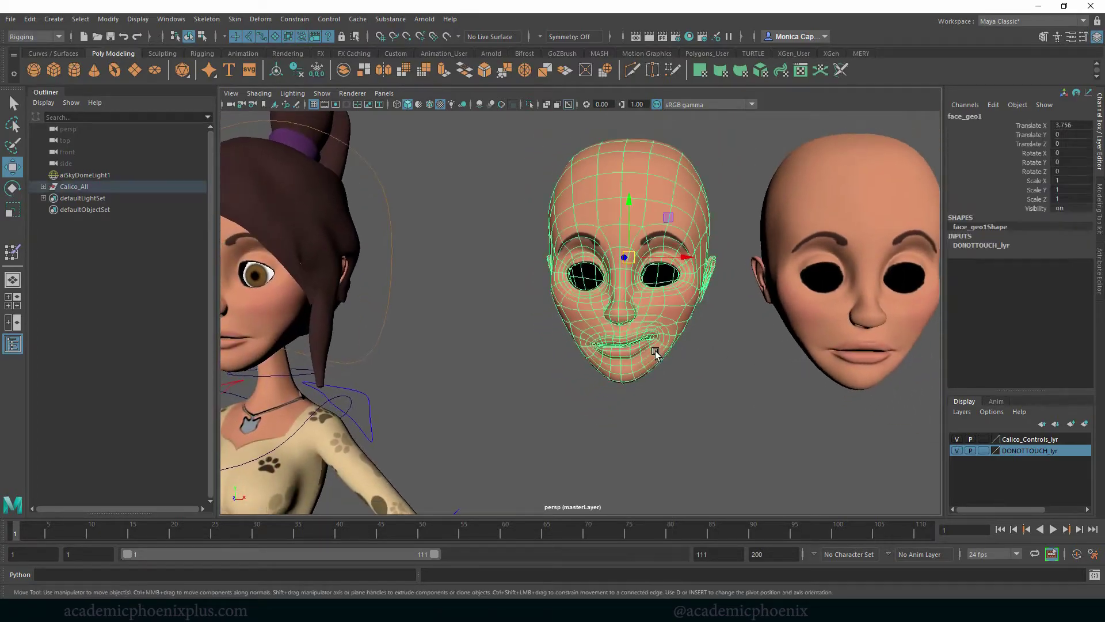
# Refine the vertices just outside the left mouth corner and return the first face copy to object mode.
pyautogui.scroll(4, 731, 352)
pyautogui.moveTo(678, 293); pyautogui.dragTo(630, 294, button='right')
pyautogui.click(667, 344)
pyautogui.click(666, 291)
pyautogui.click(672, 353)
pyautogui.moveTo(680, 317); pyautogui.dragTo(680, 310)
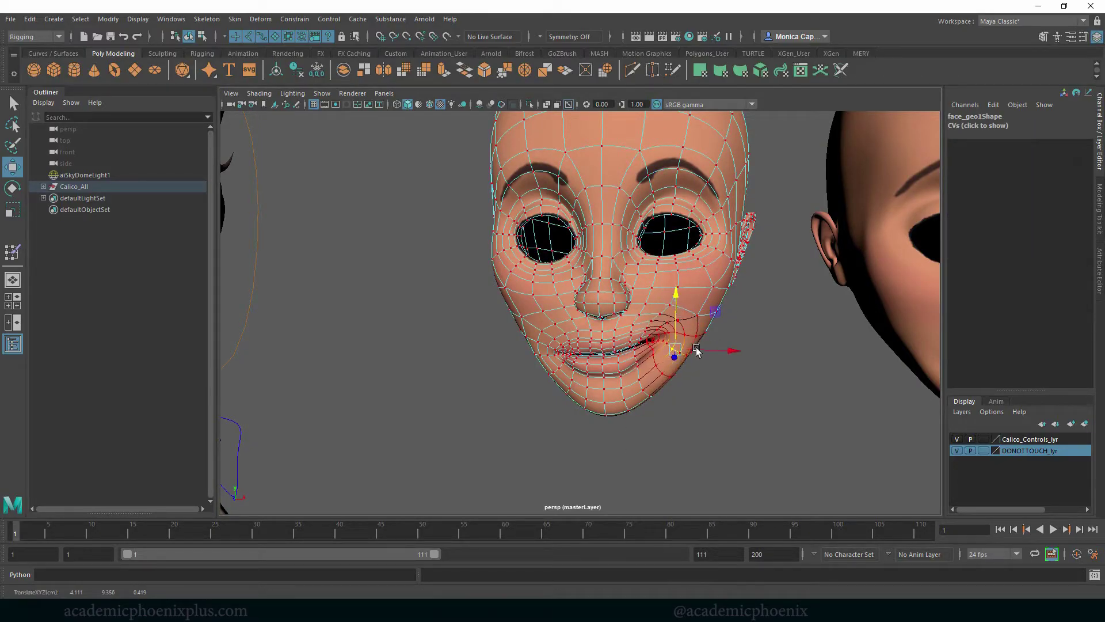
pyautogui.moveTo(676, 320); pyautogui.dragTo(730, 288, button='right')
pyautogui.scroll(-4, 639, 306)
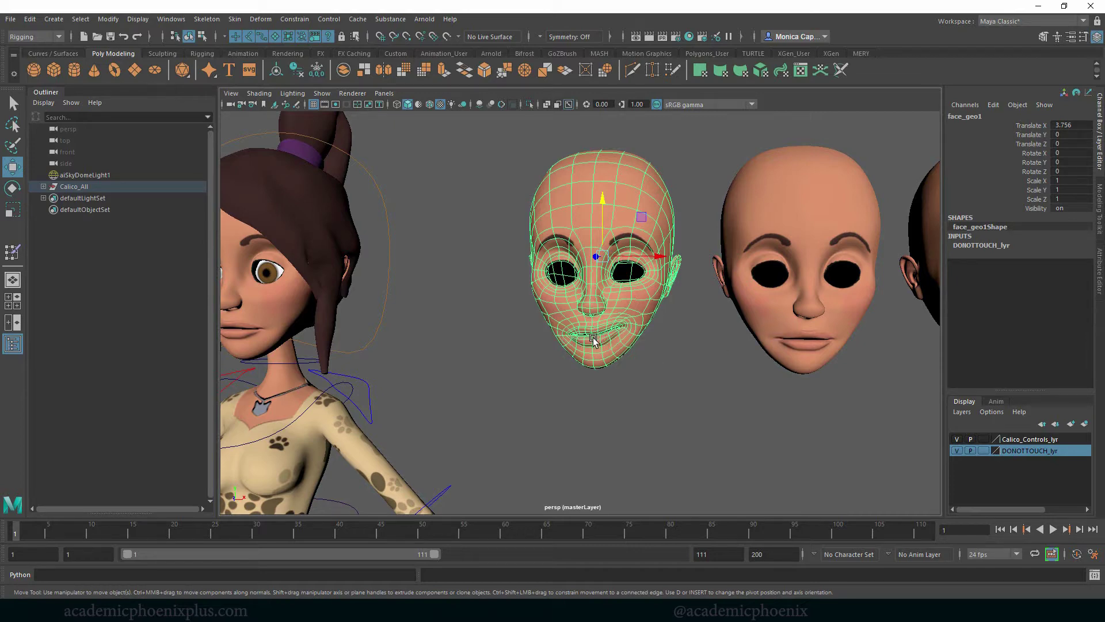
# Rename the smiling face copy as L_smile.
pyautogui.click(804, 323)
pyautogui.keyDown('alt'); pyautogui.moveTo(666, 330); pyautogui.dragTo(570, 343, button='middle'); pyautogui.keyUp('alt')
pyautogui.scroll(3, 778, 326)
pyautogui.scroll(-1, 778, 327)
pyautogui.click(548, 311)
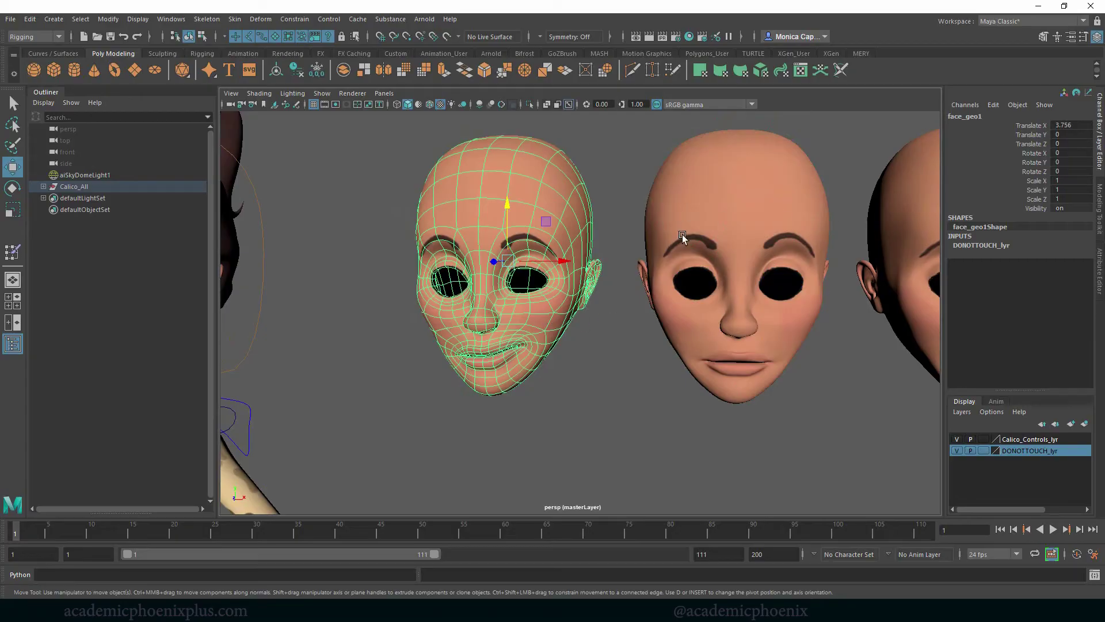
pyautogui.doubleClick(1011, 117)
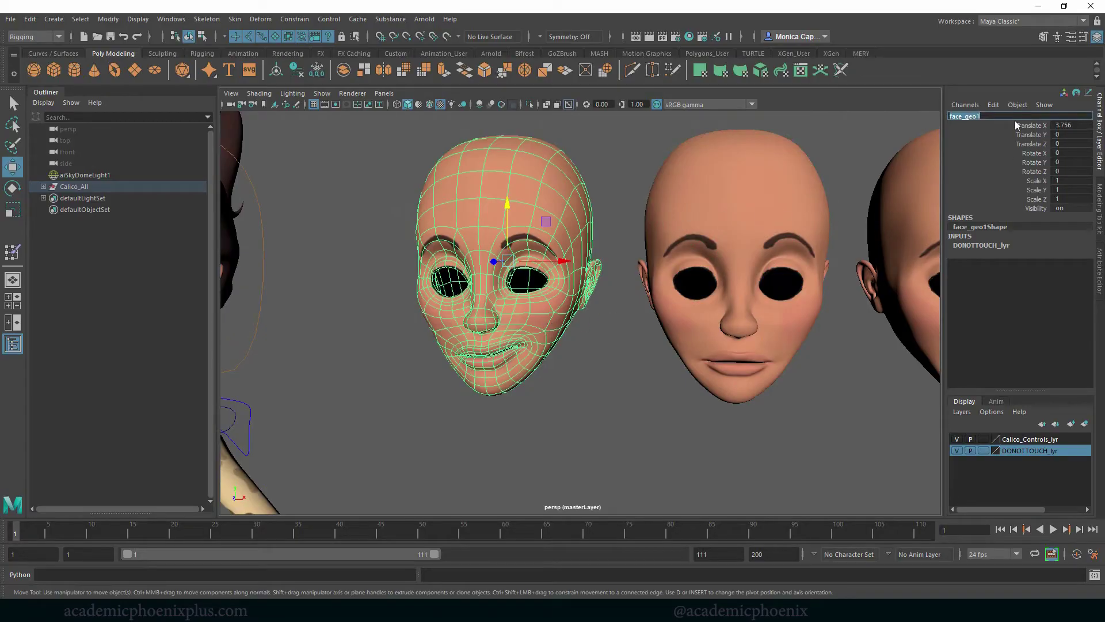
pyautogui.write('L_smile')
pyautogui.press('Return')
# Switch the second face copy to vertex editing.
pyautogui.click(743, 304)
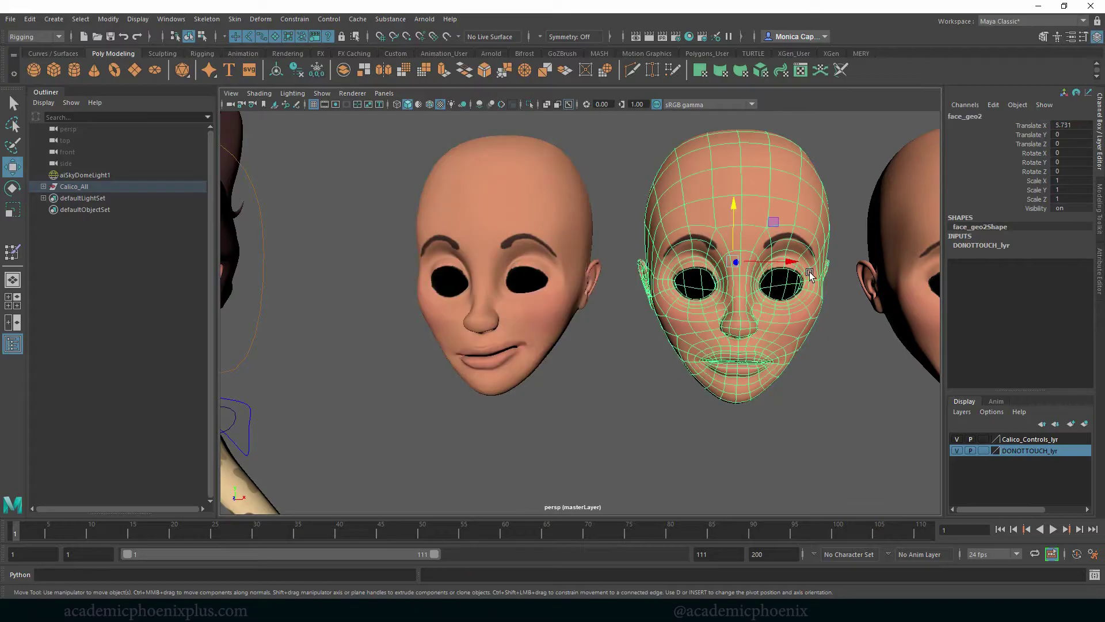
pyautogui.keyDown('alt'); pyautogui.moveTo(804, 272); pyautogui.dragTo(745, 260, button='middle'); pyautogui.keyUp('alt')
pyautogui.keyDown('alt'); pyautogui.moveTo(746, 260); pyautogui.dragTo(843, 270, button='right'); pyautogui.keyUp('alt')
pyautogui.scroll(-5, 780, 319)
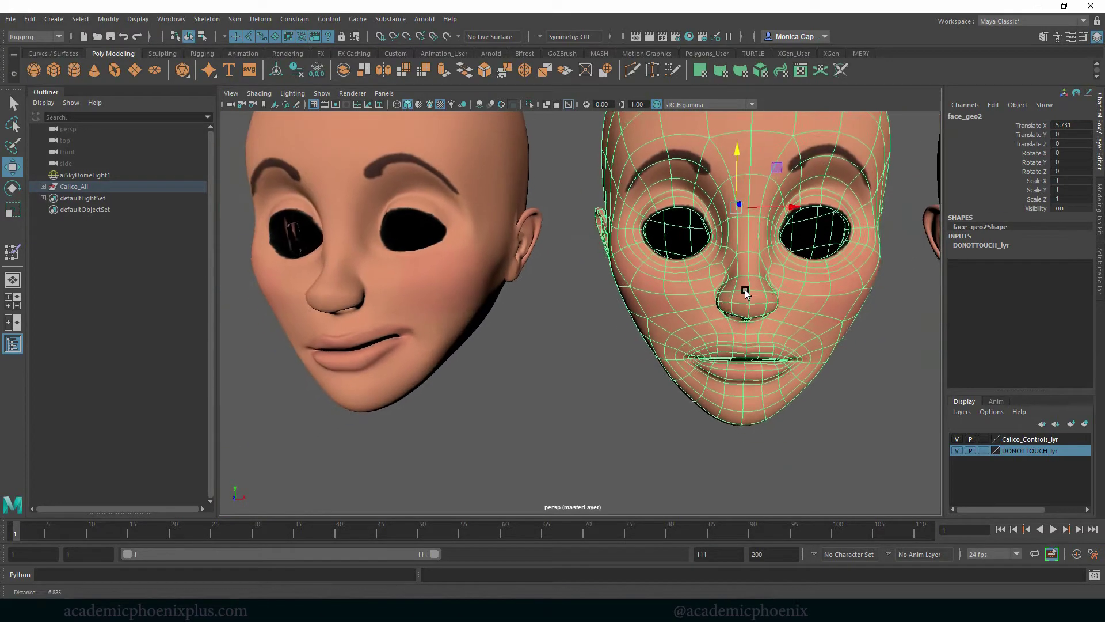
pyautogui.moveTo(704, 293); pyautogui.dragTo(658, 299, button='right')
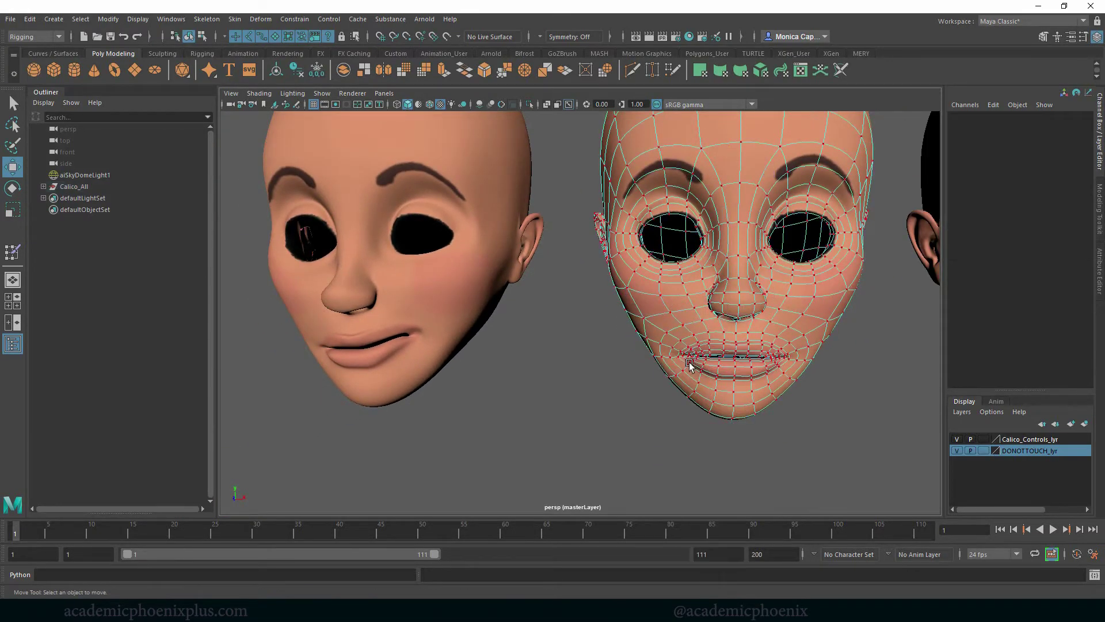
# Pull the character's right mouth corner on the second face copy upward into a smile, using soft selection.
pyautogui.click(687, 360)
pyautogui.press('b')
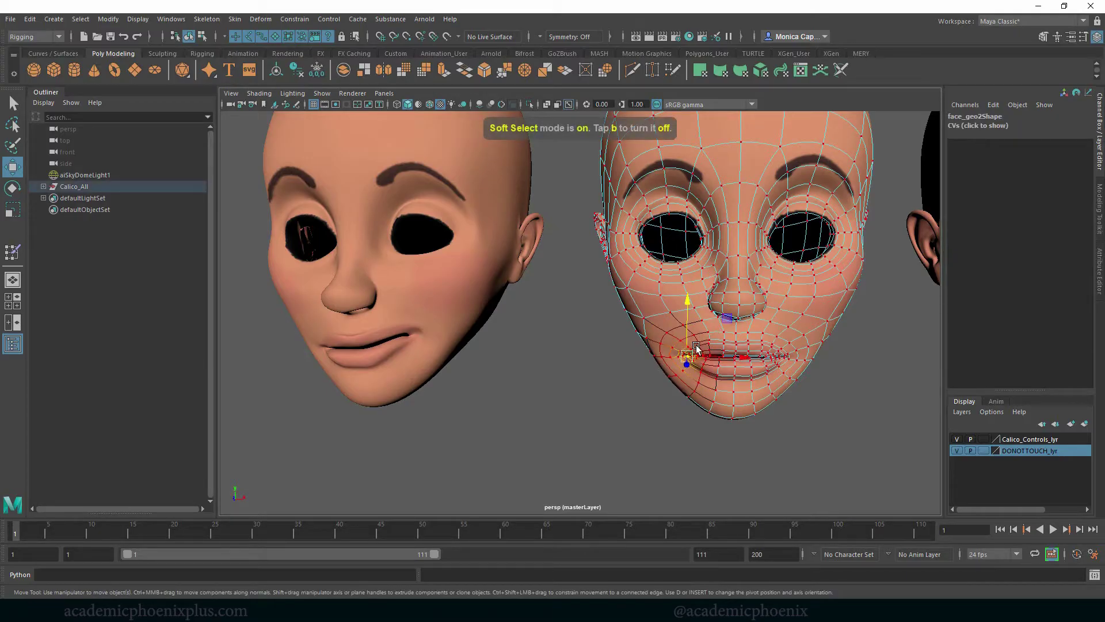
pyautogui.moveTo(686, 356)
pyautogui.mouseDown()
pyautogui.moveTo(679, 340)
pyautogui.moveTo(703, 359)
pyautogui.moveTo(690, 340)
pyautogui.mouseUp()
pyautogui.click(706, 353)
# Raise the character's right cheek below the eye and reshape the vertices just above the smiling mouth corner.
pyautogui.click(659, 282)
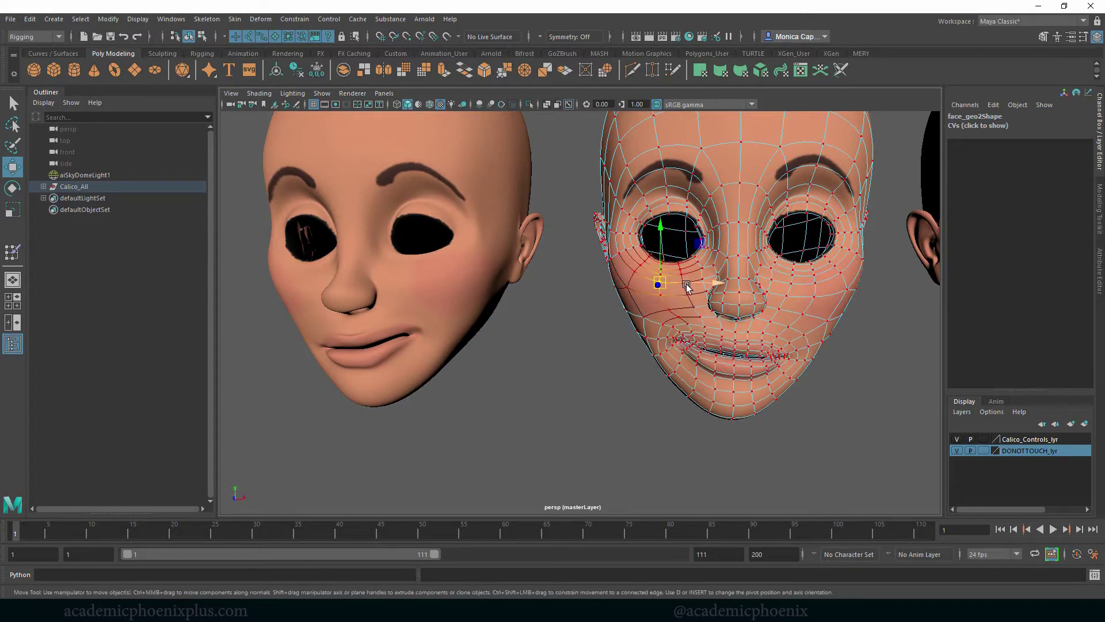
pyautogui.moveTo(662, 296); pyautogui.dragTo(661, 272)
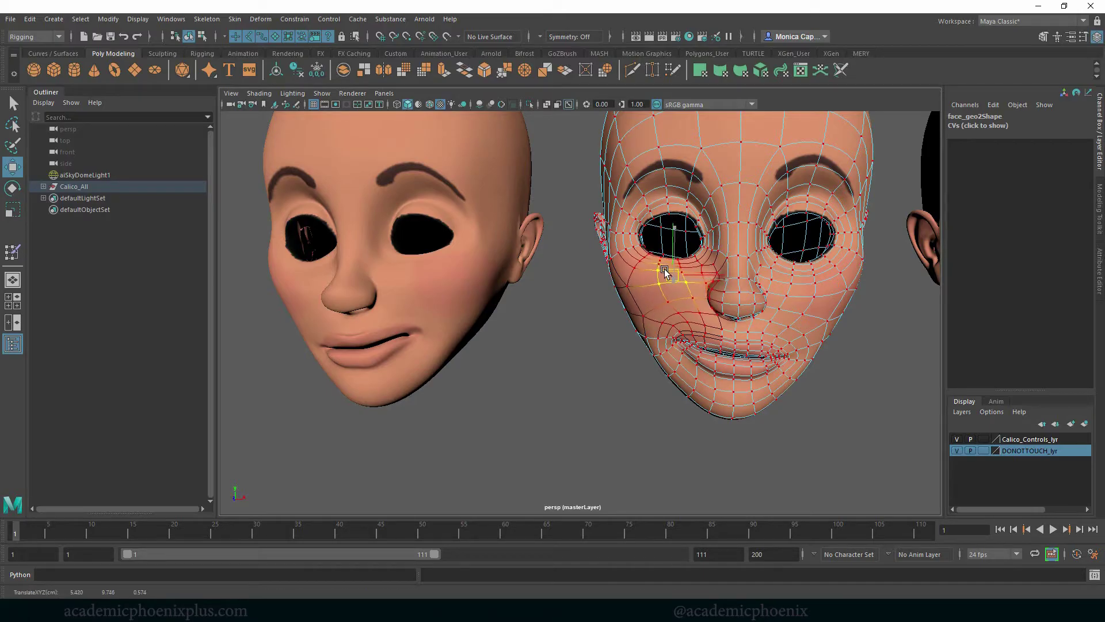
pyautogui.click(678, 313)
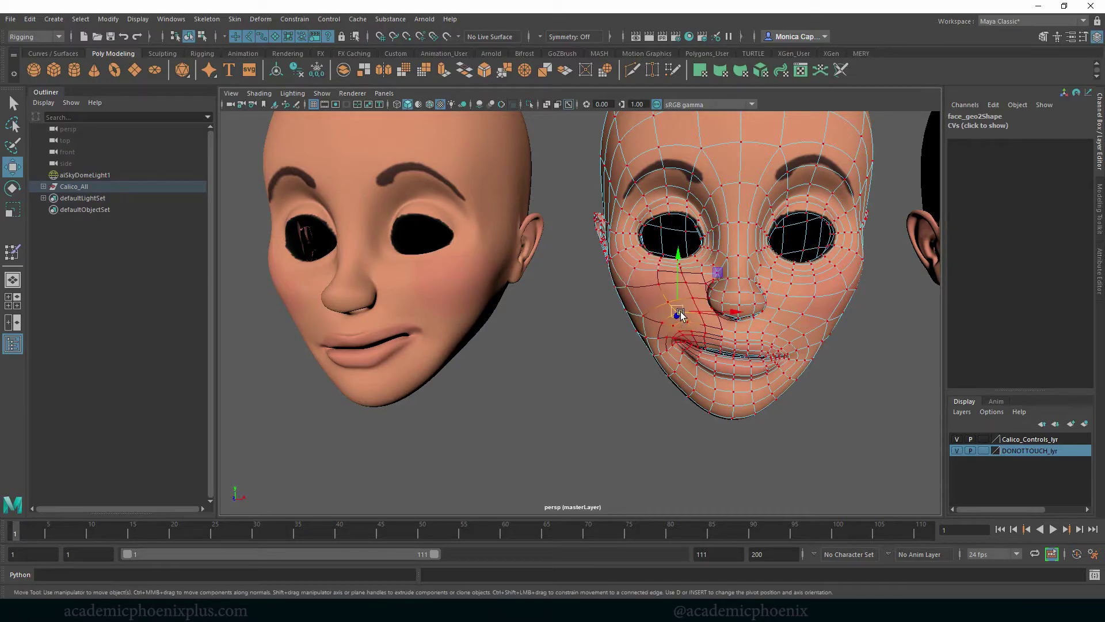
pyautogui.moveTo(678, 313); pyautogui.dragTo(678, 337)
pyautogui.click(682, 341)
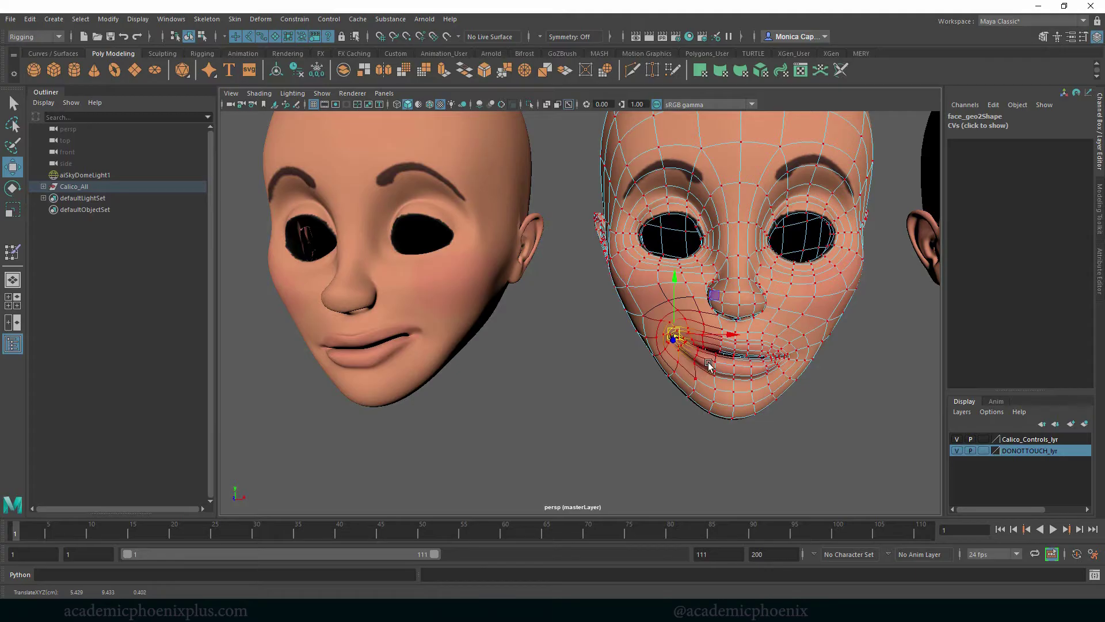
# Return the second face copy to object mode and rename it r_smile.
pyautogui.moveTo(756, 333)
pyautogui.keyDown('alt'); pyautogui.mouseDown(button='right')
pyautogui.moveTo(715, 330)
pyautogui.moveTo(716, 300)
pyautogui.moveTo(769, 277)
pyautogui.mouseUp(button='right'); pyautogui.keyUp('alt')
pyautogui.click(778, 341)
pyautogui.moveTo(779, 342)
pyautogui.keyDown('alt'); pyautogui.mouseDown()
pyautogui.moveTo(691, 375)
pyautogui.moveTo(723, 364)
pyautogui.mouseUp(); pyautogui.keyUp('alt')
pyautogui.keyDown('alt'); pyautogui.moveTo(723, 364); pyautogui.dragTo(671, 348, button='right'); pyautogui.keyUp('alt')
pyautogui.keyDown('alt'); pyautogui.moveTo(671, 349); pyautogui.dragTo(645, 356, button='middle'); pyautogui.keyUp('alt')
pyautogui.click(676, 317)
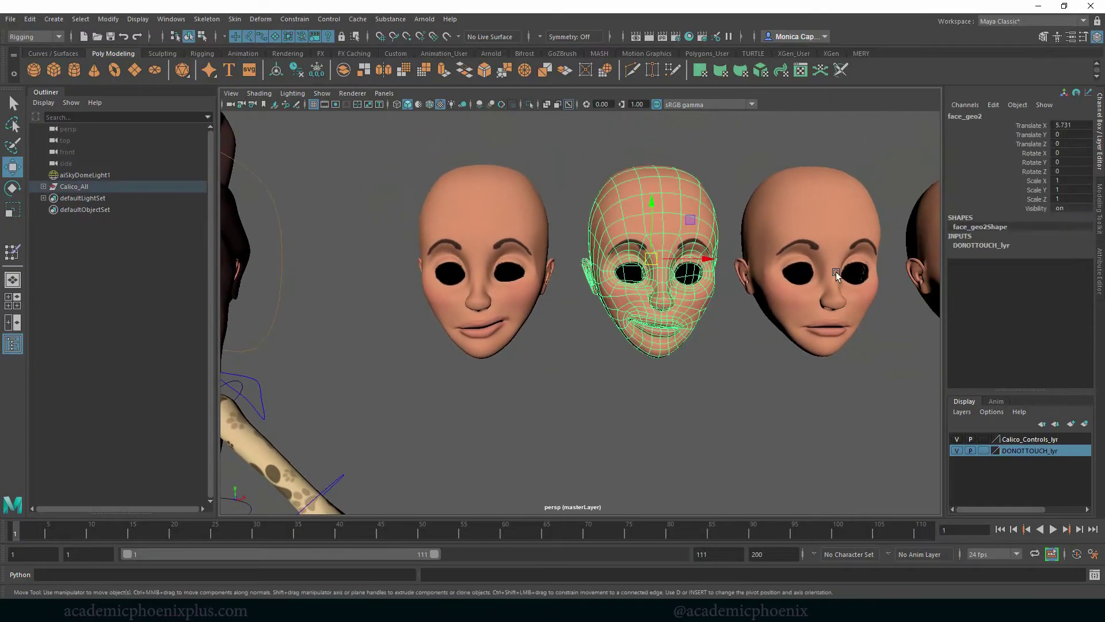
pyautogui.doubleClick(970, 118)
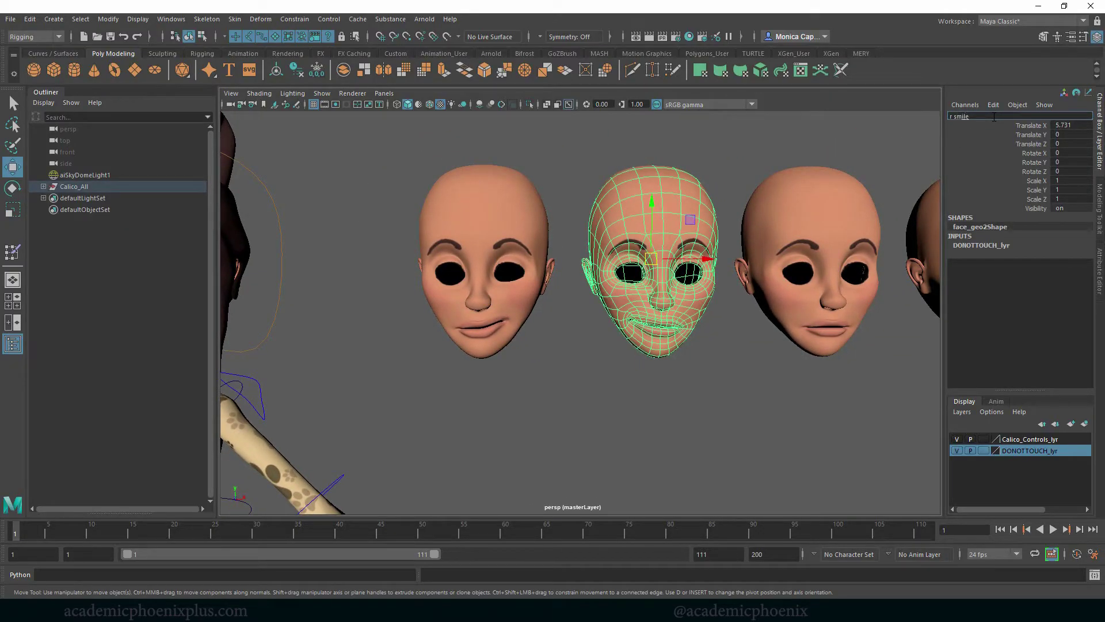
pyautogui.press('Return')
# Switch the third face copy to vertex editing.
pyautogui.keyDown('alt'); pyautogui.moveTo(859, 227); pyautogui.dragTo(738, 247, button='middle'); pyautogui.keyUp('alt')
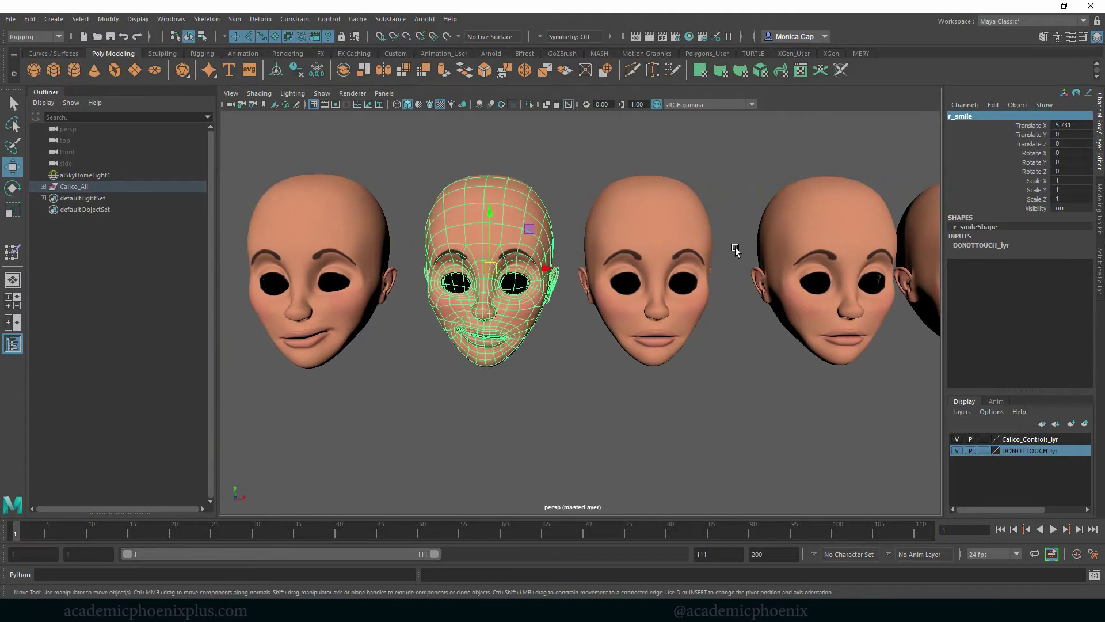
pyautogui.keyDown('alt'); pyautogui.moveTo(738, 247); pyautogui.dragTo(772, 285, button='right'); pyautogui.keyUp('alt')
pyautogui.keyDown('alt'); pyautogui.moveTo(772, 284); pyautogui.dragTo(684, 265, button='middle'); pyautogui.keyUp('alt')
pyautogui.click(684, 264)
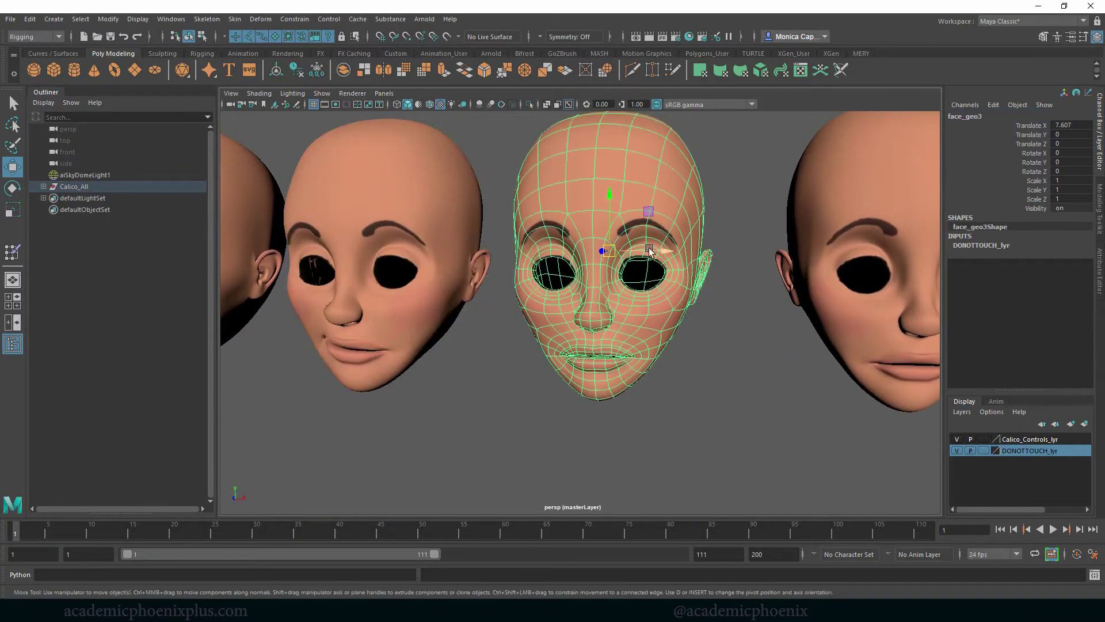
pyautogui.rightClick(650, 251)
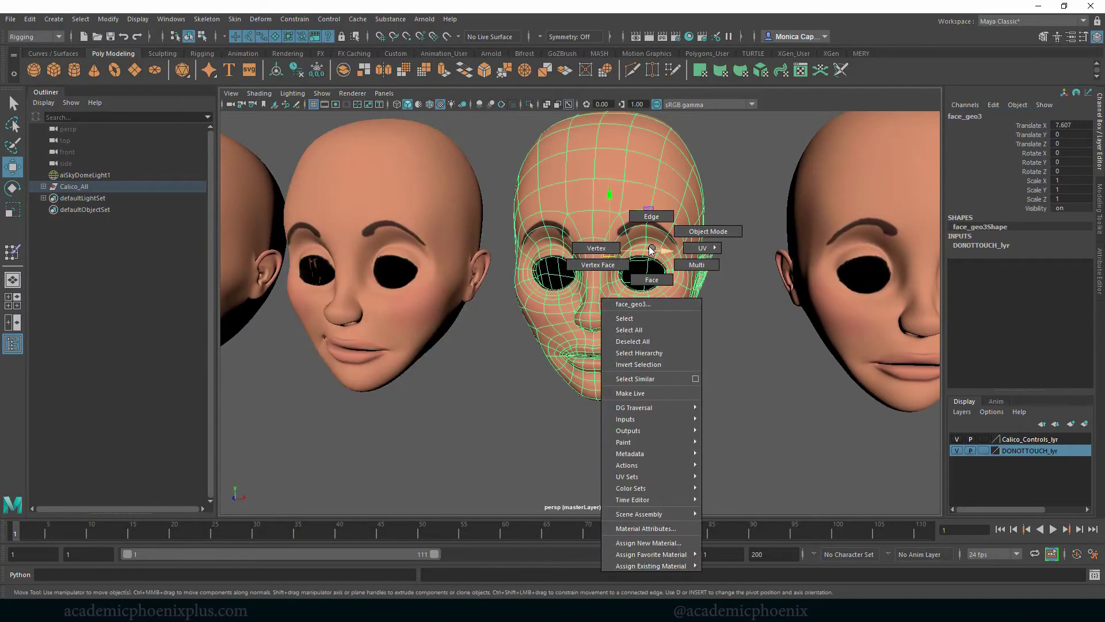
pyautogui.moveTo(631, 249); pyautogui.dragTo(599, 248, button='right')
pyautogui.keyDown('alt'); pyautogui.moveTo(644, 239); pyautogui.dragTo(665, 243, button='middle'); pyautogui.keyUp('alt')
pyautogui.keyDown('alt'); pyautogui.moveTo(664, 243); pyautogui.dragTo(733, 244, button='right'); pyautogui.keyUp('alt')
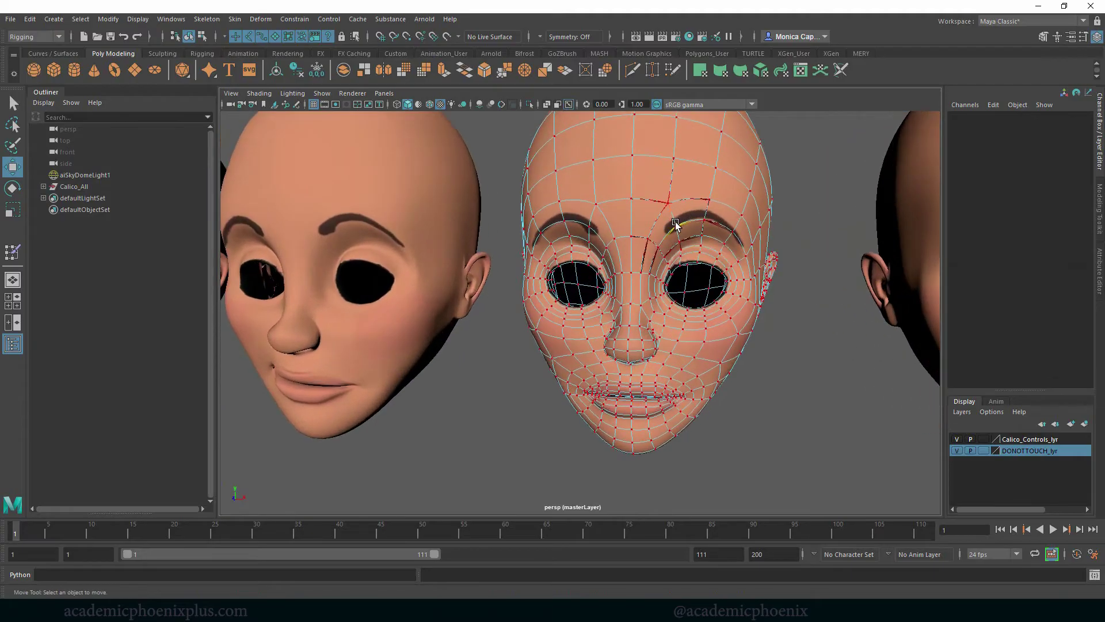
# Pull the three vertices at the inner end of the character's left eyebrow down and inward toward the nose.
pyautogui.click(675, 224)
pyautogui.moveTo(674, 224); pyautogui.dragTo(668, 230)
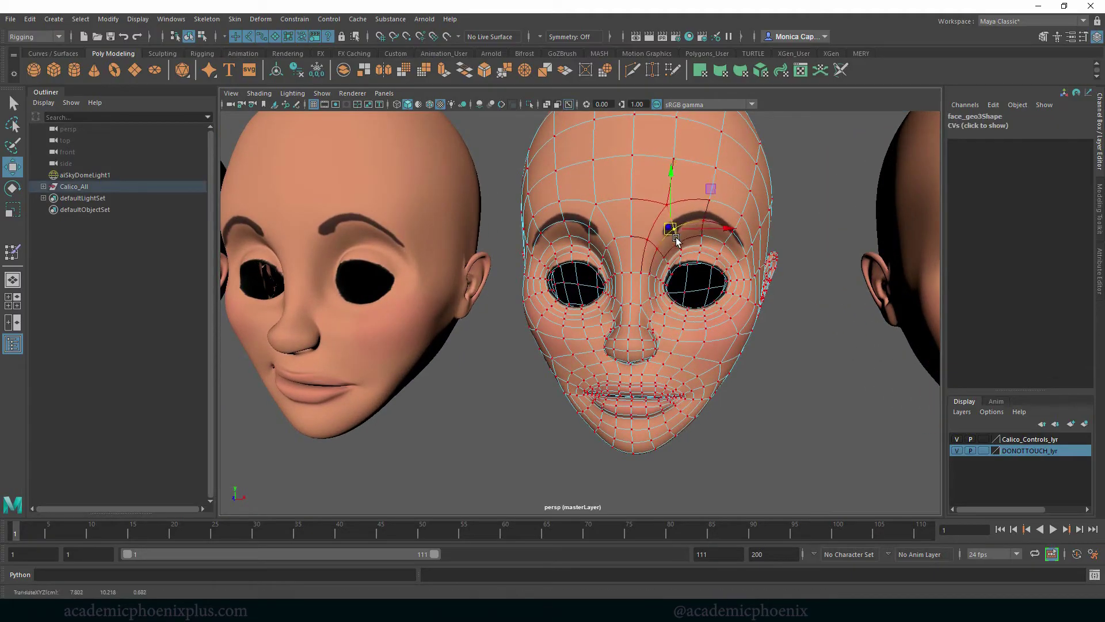
pyautogui.hotkey('ctrl', 'z')
pyautogui.keyDown('shift'); pyautogui.click(658, 247); pyautogui.keyUp('shift')
pyautogui.keyDown('shift'); pyautogui.click(648, 238); pyautogui.keyUp('shift')
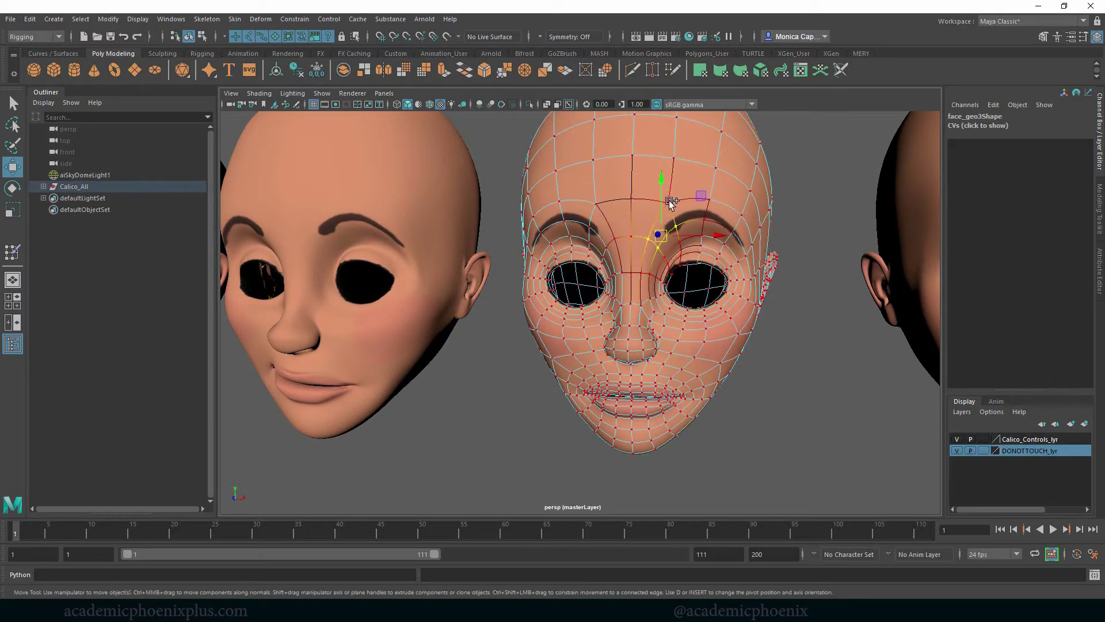
pyautogui.moveTo(660, 236); pyautogui.dragTo(654, 247)
# Lower the middle of the character's left eyebrow and lift the vertices at its outer end slightly.
pyautogui.click(710, 201)
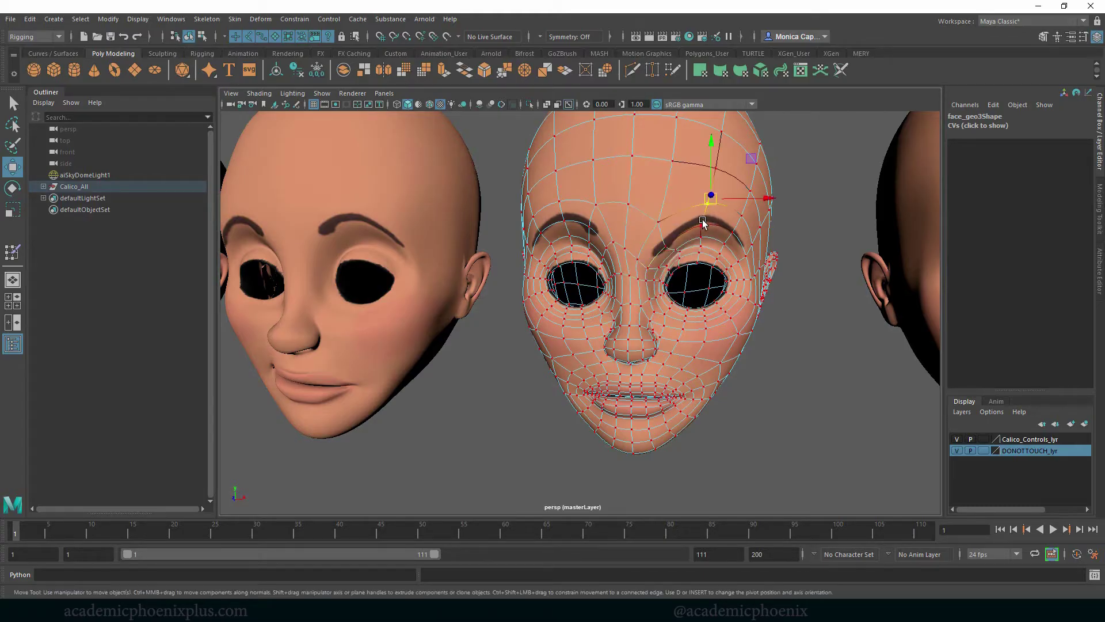
pyautogui.moveTo(704, 225); pyautogui.dragTo(701, 242, button='middle')
pyautogui.click(740, 224)
pyautogui.keyDown('shift'); pyautogui.click(734, 236); pyautogui.keyUp('shift')
pyautogui.moveTo(741, 225); pyautogui.dragTo(740, 218)
# Lower the vertices above the inner half of the character's left eyebrow and flatten the brow's arch.
pyautogui.click(659, 225)
pyautogui.moveTo(660, 229); pyautogui.dragTo(658, 249, button='middle')
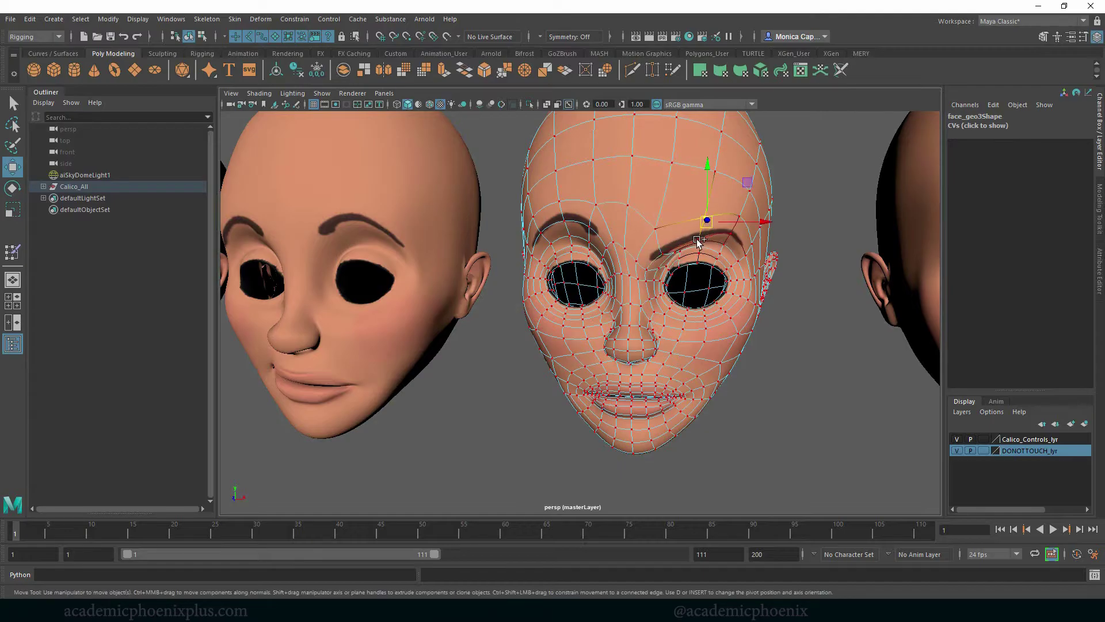
pyautogui.moveTo(698, 242); pyautogui.dragTo(711, 250)
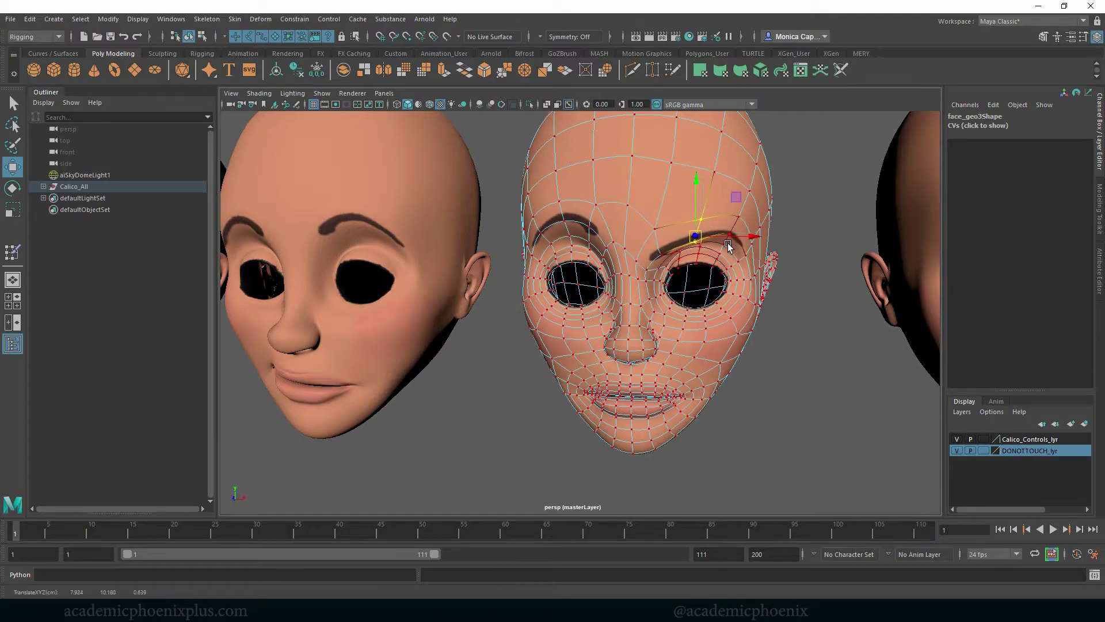
# Adjust the temple vertex beside the outer end of the left eyebrow and return the third face copy to object mode.
pyautogui.click(755, 245)
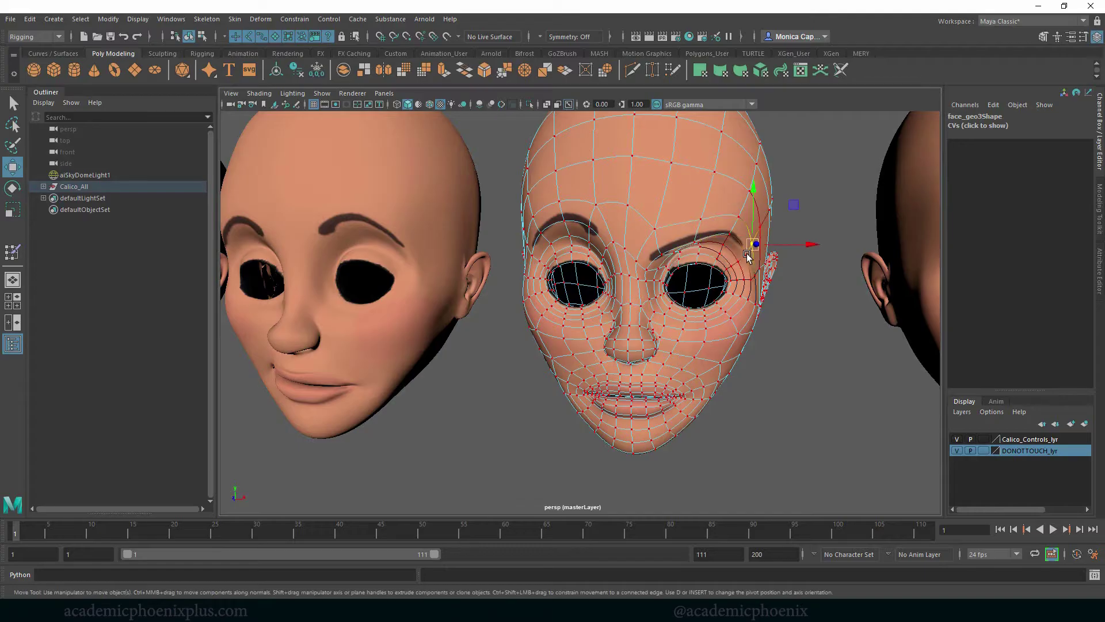
pyautogui.moveTo(750, 255); pyautogui.dragTo(748, 257)
pyautogui.moveTo(702, 222); pyautogui.dragTo(763, 198, button='right')
pyautogui.click(806, 283)
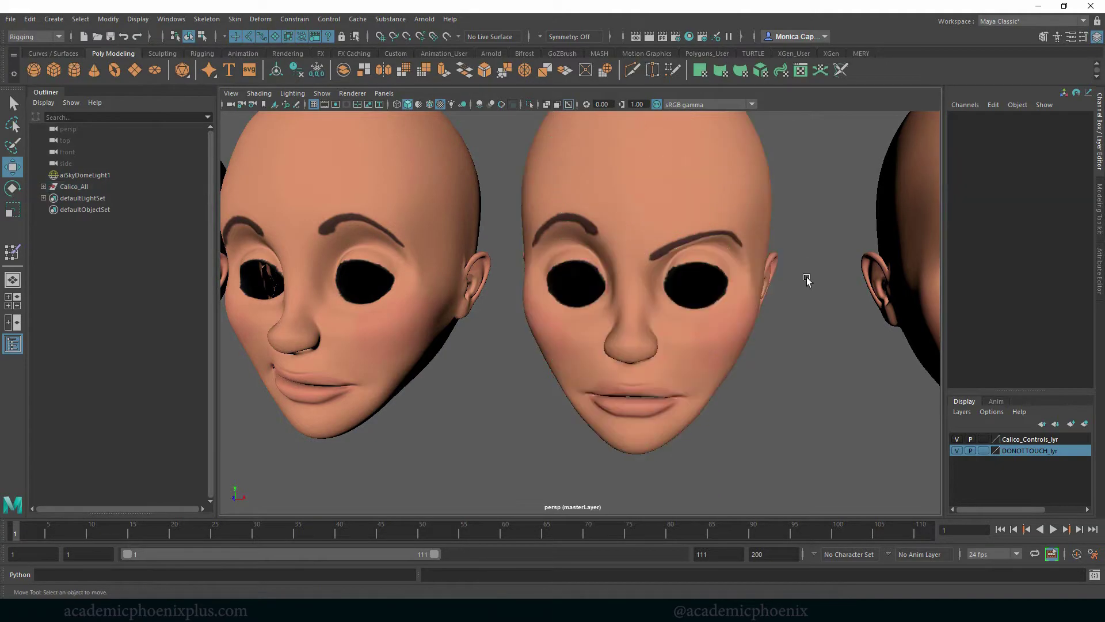
pyautogui.keyDown('alt'); pyautogui.moveTo(806, 283); pyautogui.dragTo(685, 285, button='right'); pyautogui.keyUp('alt')
pyautogui.keyDown('alt'); pyautogui.moveTo(685, 285); pyautogui.dragTo(697, 293); pyautogui.keyUp('alt')
pyautogui.scroll(5, 697, 292)
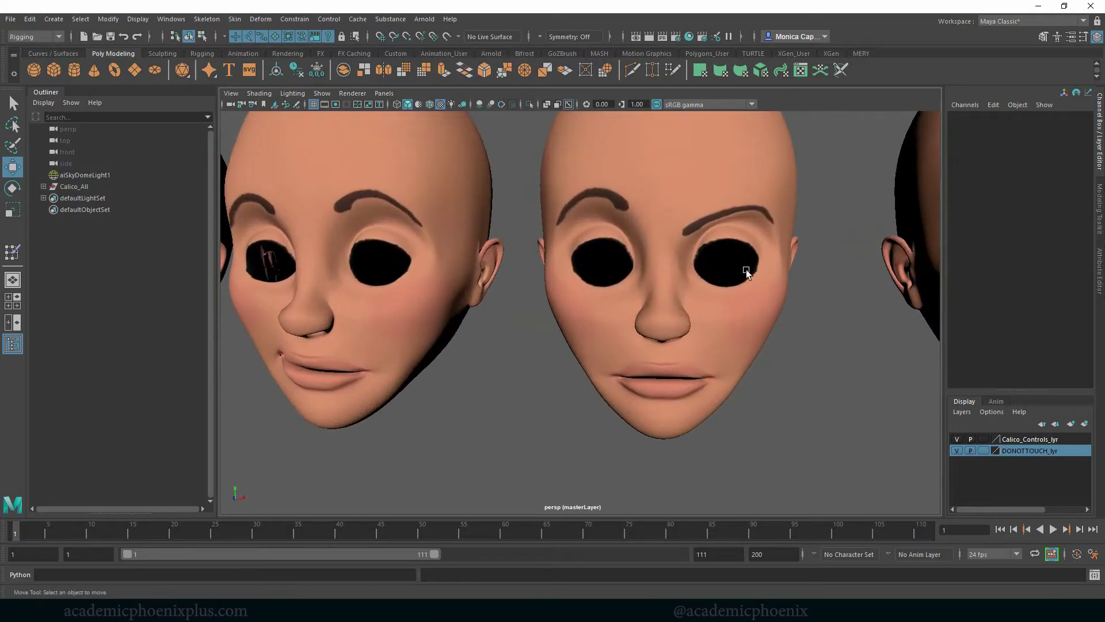
# Reopen the third face copy for vertex editing and lower the vertices just under the inner left eyebrow.
pyautogui.click(737, 234)
pyautogui.rightClick(731, 235)
pyautogui.moveTo(728, 236); pyautogui.dragTo(682, 234, button='right')
pyautogui.keyDown('alt'); pyautogui.moveTo(717, 225); pyautogui.dragTo(624, 251, button='middle'); pyautogui.keyUp('alt')
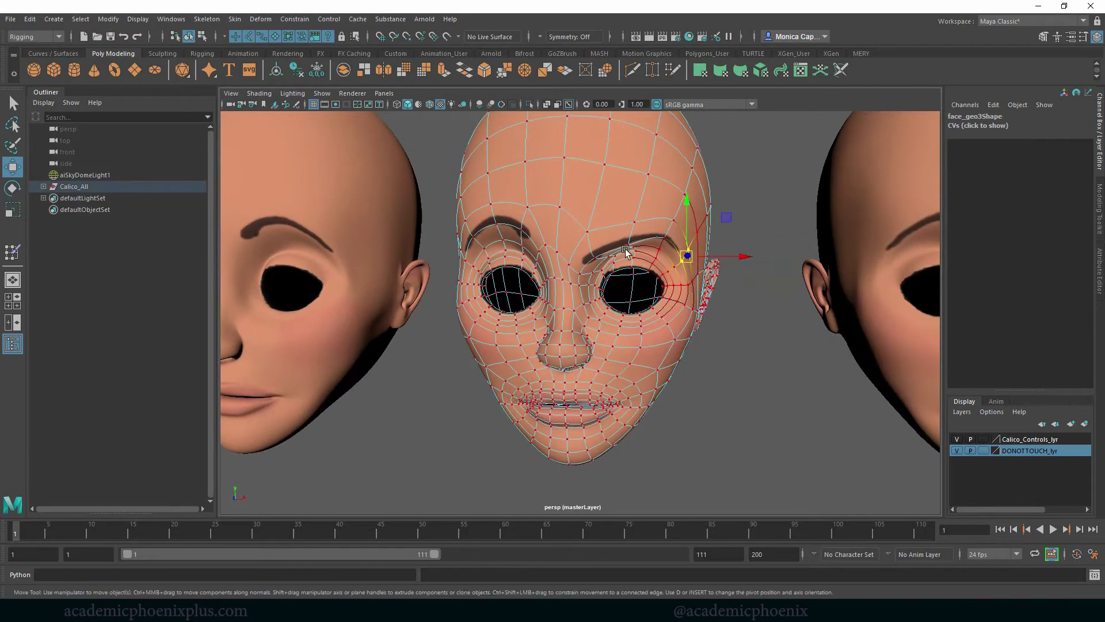
pyautogui.click(617, 254)
pyautogui.moveTo(617, 254); pyautogui.dragTo(615, 258)
pyautogui.click(597, 258)
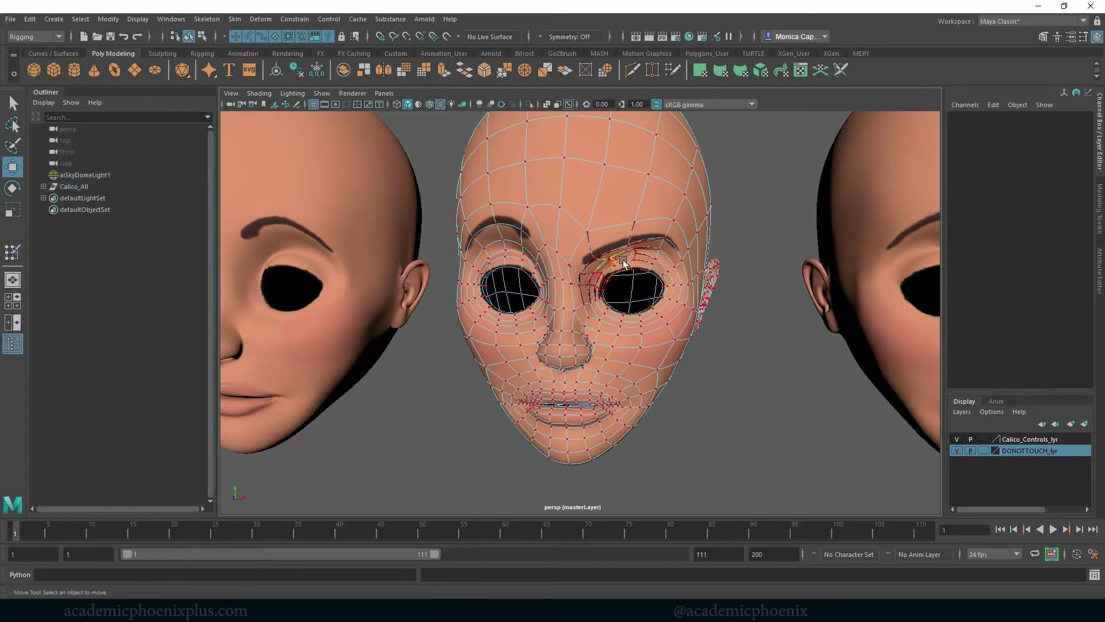
# With soft selection off, nudge the individual vertices beneath the inner half of the left eyebrow downward.
pyautogui.click(595, 260)
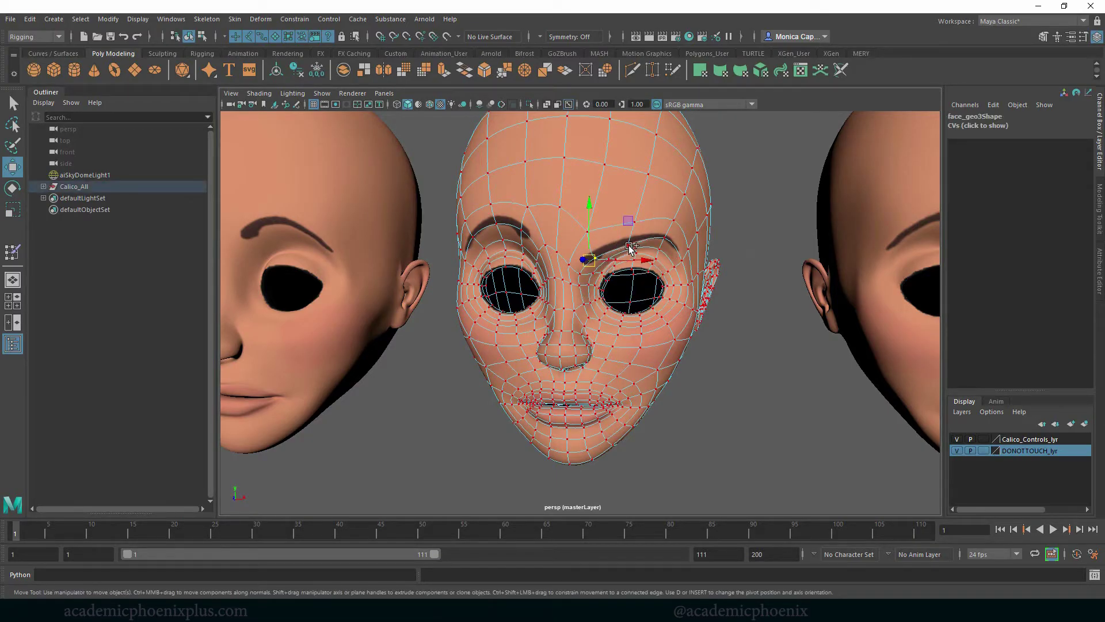
pyautogui.keyDown('shift'); pyautogui.click(630, 246); pyautogui.keyUp('shift')
pyautogui.moveTo(608, 220); pyautogui.dragTo(608, 227)
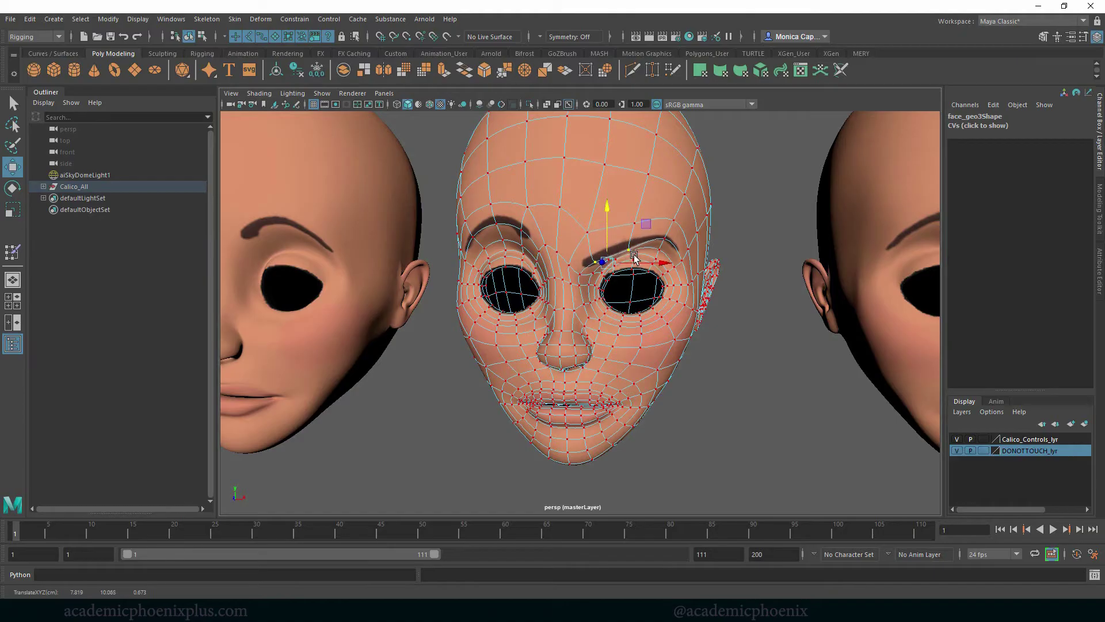
pyautogui.click(633, 251)
pyautogui.click(615, 259)
pyautogui.moveTo(616, 226); pyautogui.dragTo(616, 230)
pyautogui.click(595, 264)
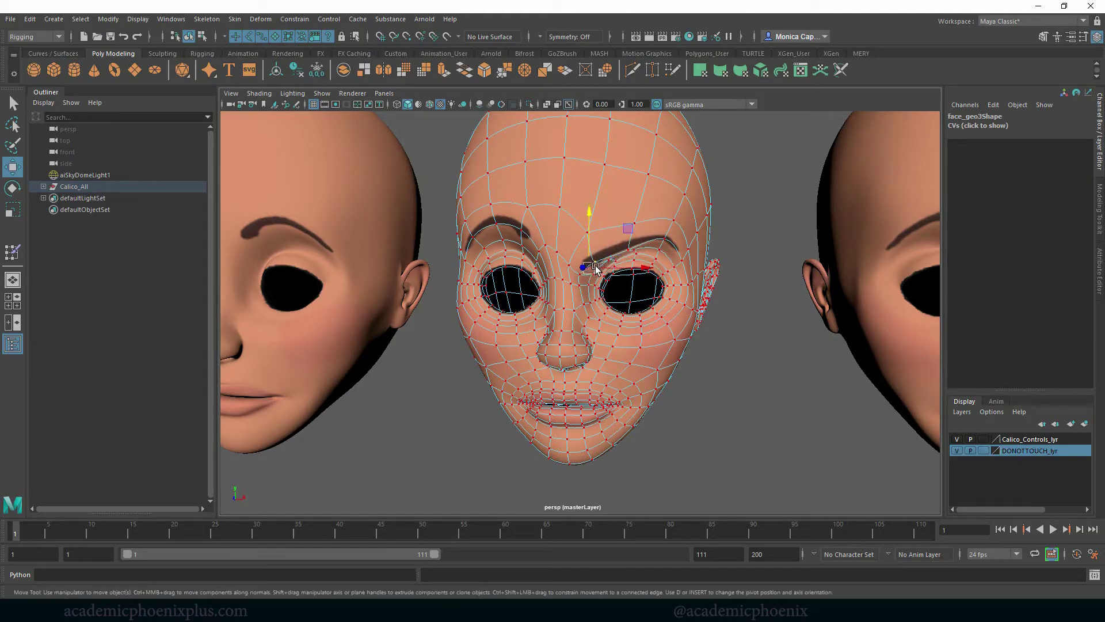
pyautogui.moveTo(595, 268); pyautogui.dragTo(588, 287)
# Return the third face copy to object mode and rename it l_furrow.
pyautogui.moveTo(661, 252); pyautogui.dragTo(702, 235, button='right')
pyautogui.click(756, 296)
pyautogui.keyDown('alt'); pyautogui.moveTo(728, 315); pyautogui.dragTo(644, 296, button='right'); pyautogui.keyUp('alt')
pyautogui.keyDown('alt'); pyautogui.moveTo(644, 296); pyautogui.dragTo(575, 321); pyautogui.keyUp('alt')
pyautogui.click(711, 302)
pyautogui.click(505, 296)
pyautogui.doubleClick(988, 116)
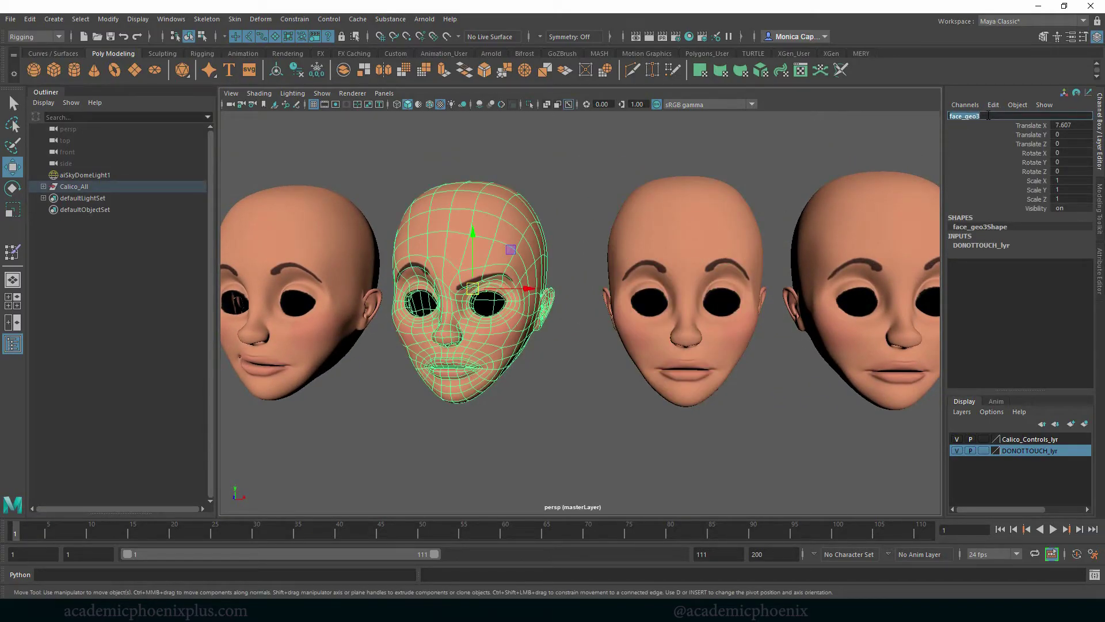
pyautogui.write('l_furrow')
pyautogui.press('Return')
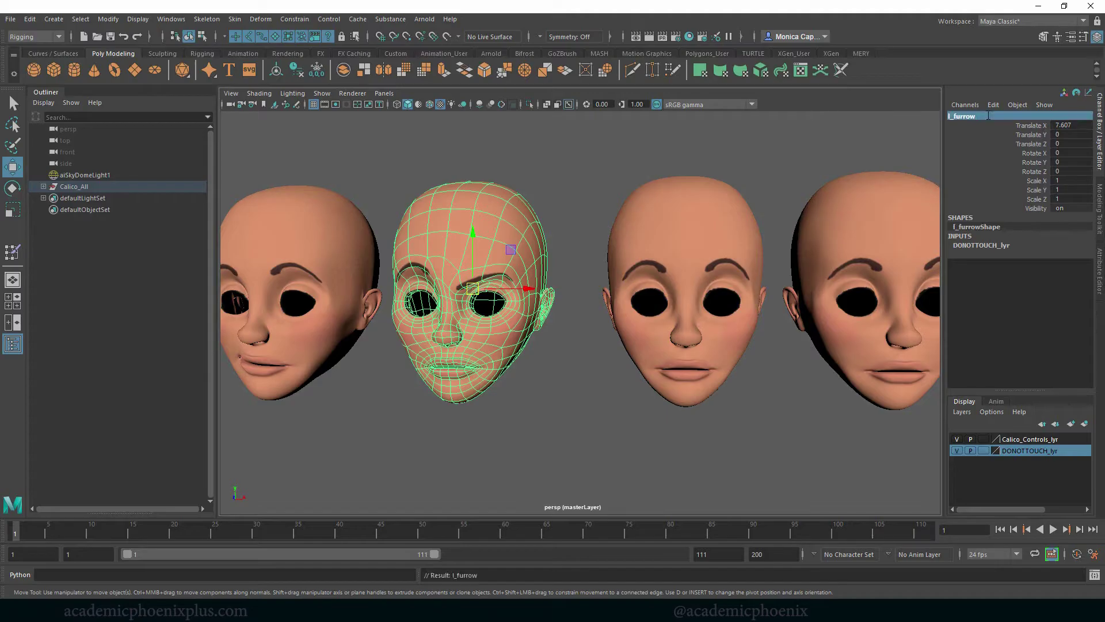
# Frame the fourth face copy and switch it to vertex editing.
pyautogui.click(661, 253)
pyautogui.press('f')
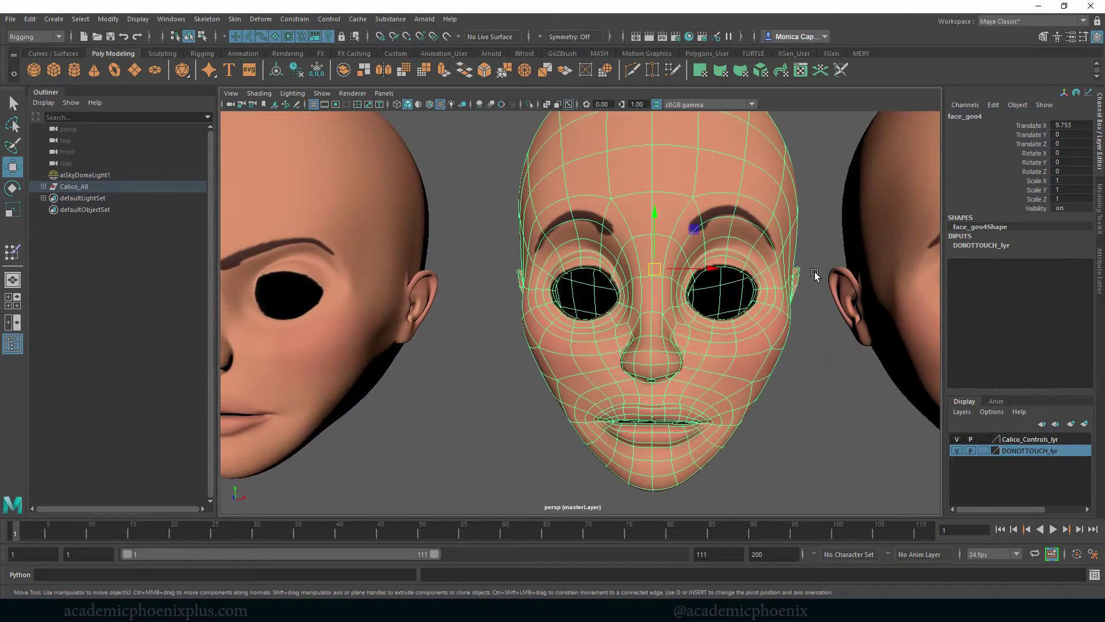
pyautogui.moveTo(701, 268); pyautogui.dragTo(625, 251, button='right')
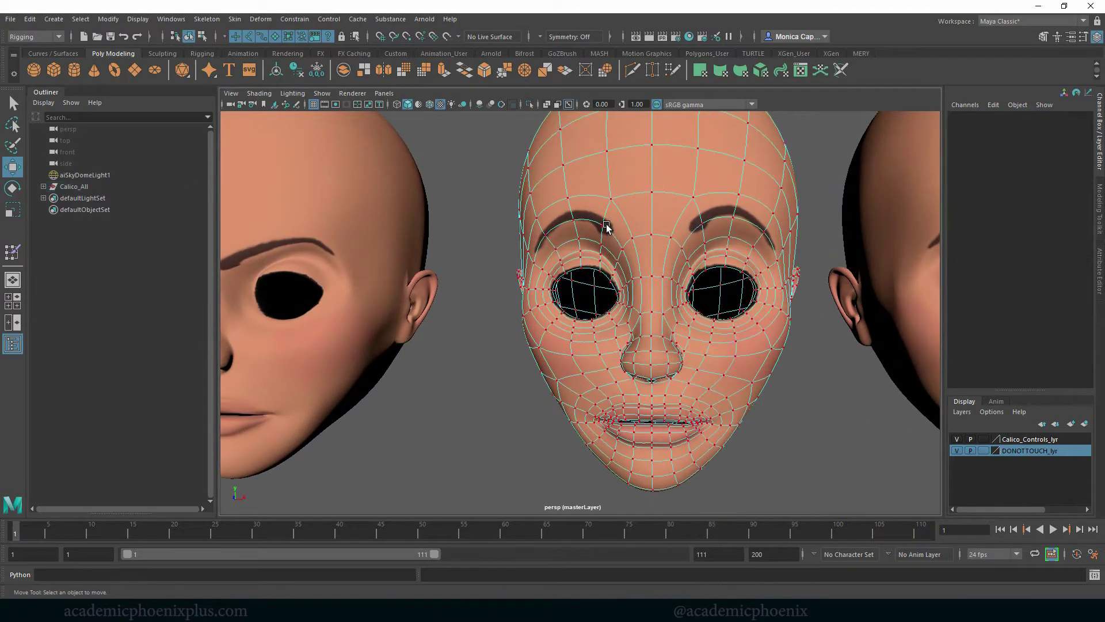
# Pull the vertices at the inner end of the character's right eyebrow down toward the nose, using soft selection.
pyautogui.click(603, 224)
pyautogui.press('b')
pyautogui.keyDown('shift'); pyautogui.click(623, 249); pyautogui.keyUp('shift')
pyautogui.keyDown('shift'); pyautogui.click(617, 260); pyautogui.keyUp('shift')
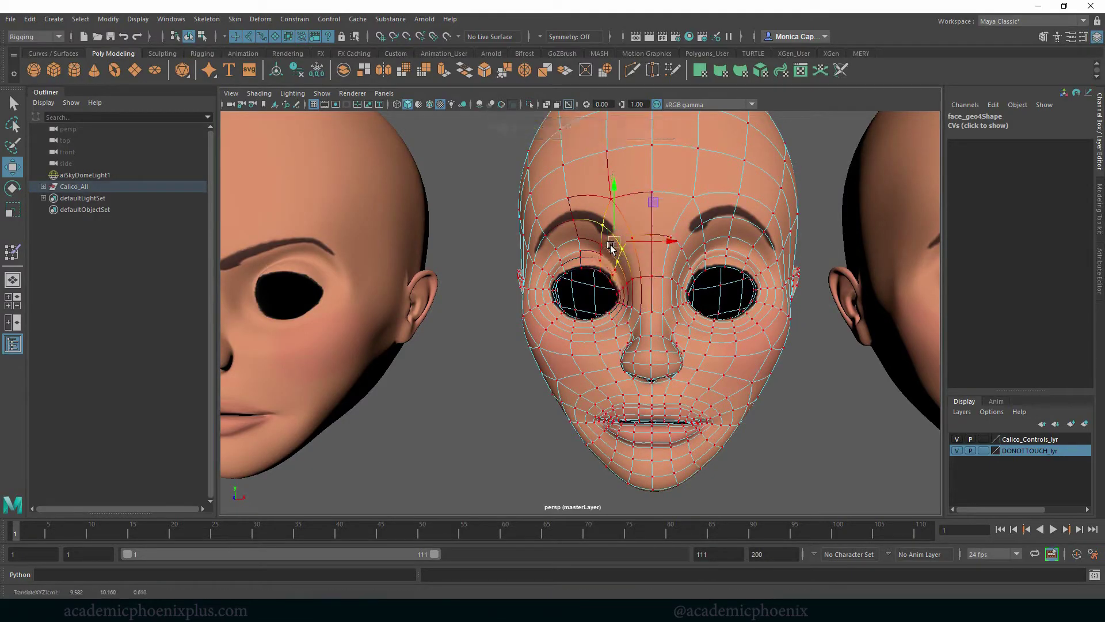
pyautogui.moveTo(614, 241); pyautogui.dragTo(622, 256)
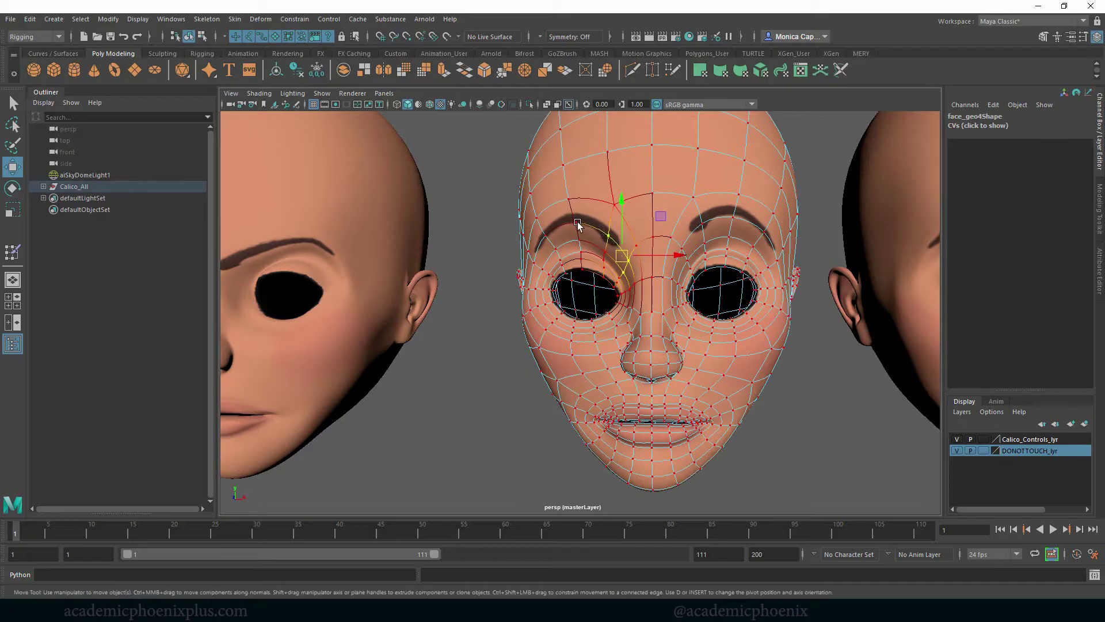
# Lower the middle of the character's right eyebrow and the vertices near the inner corner of the eye.
pyautogui.click(576, 222)
pyautogui.moveTo(575, 222); pyautogui.dragTo(636, 273)
pyautogui.click(608, 237)
pyautogui.click(607, 257)
pyautogui.click(630, 278)
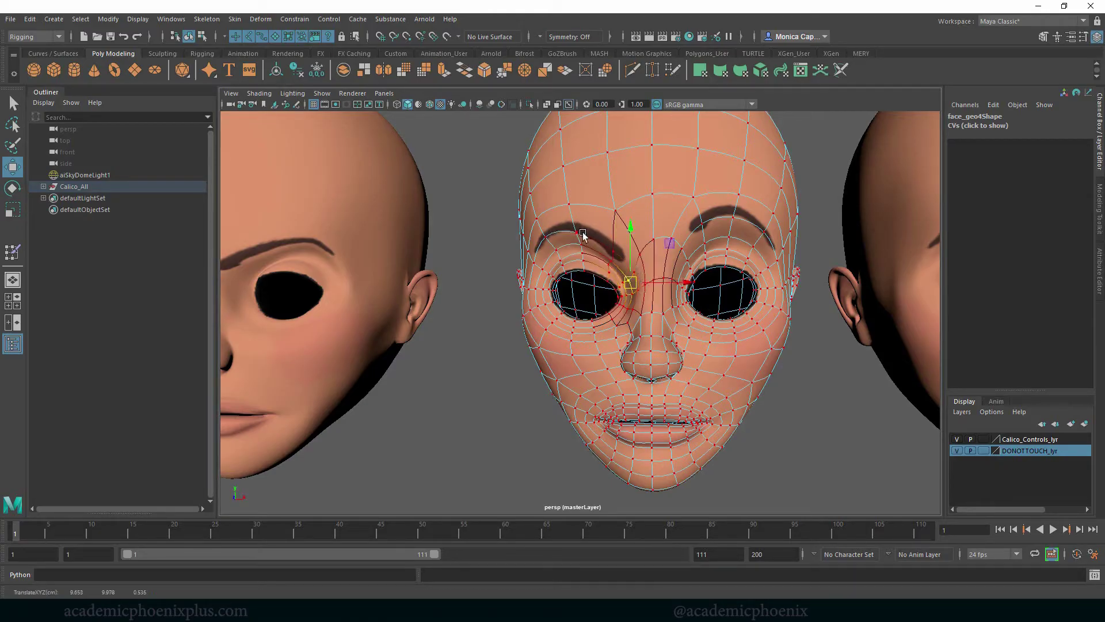
# Refine the right eyebrow's furrow by adjusting vertices at its outer end, beside the nose bridge and beneath its middle.
pyautogui.doubleClick(544, 235)
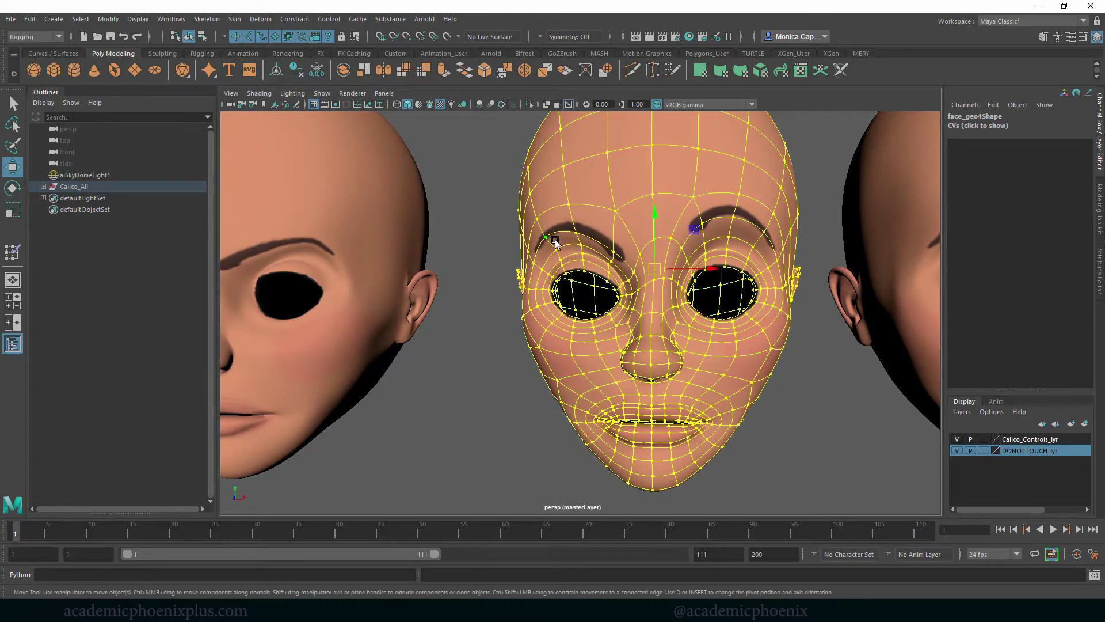
pyautogui.click(540, 227)
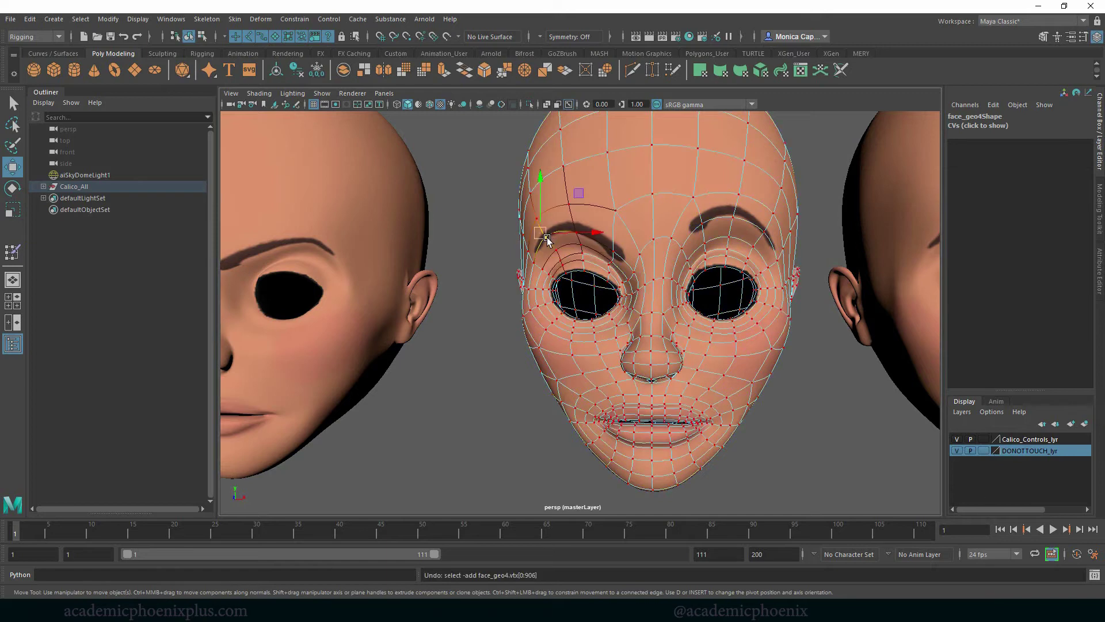
pyautogui.click(581, 239)
pyautogui.click(622, 263)
pyautogui.click(637, 271)
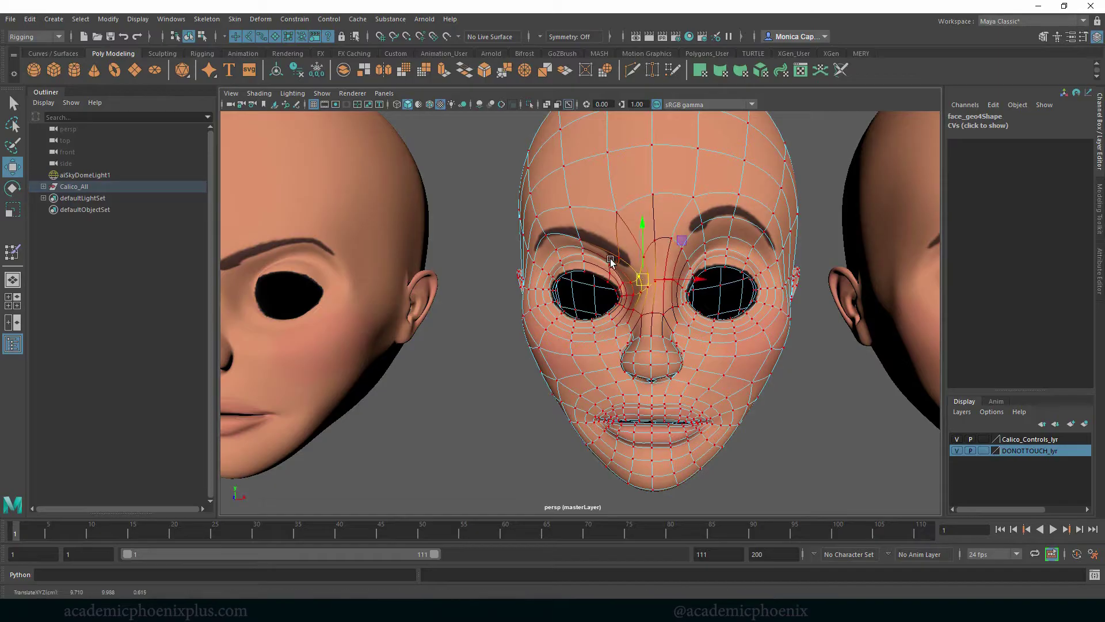
pyautogui.click(582, 250)
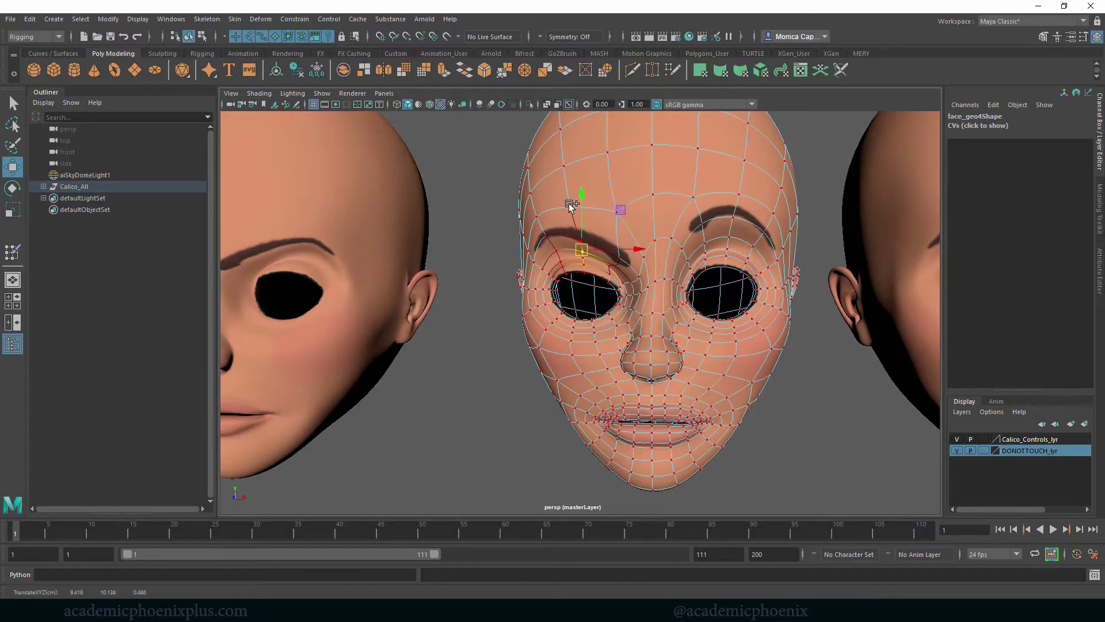
# Refine the right brow furrow by adjusting vertices above the eyebrow, on the upper eyelid and near the inner eye corner, and leave vertex editing.
pyautogui.click(594, 235)
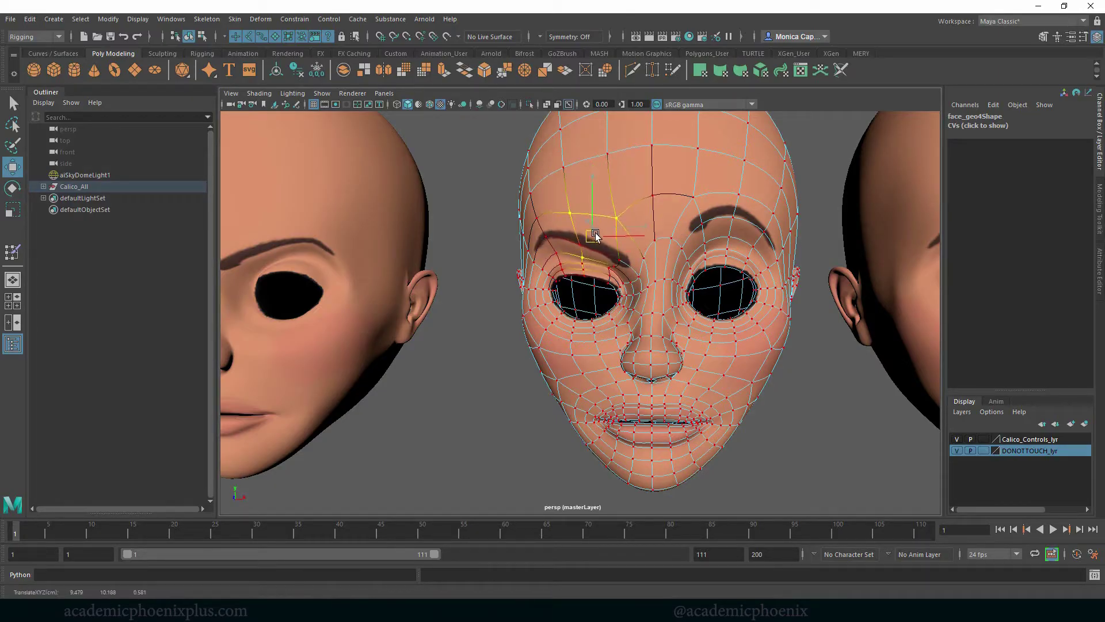
pyautogui.click(610, 265)
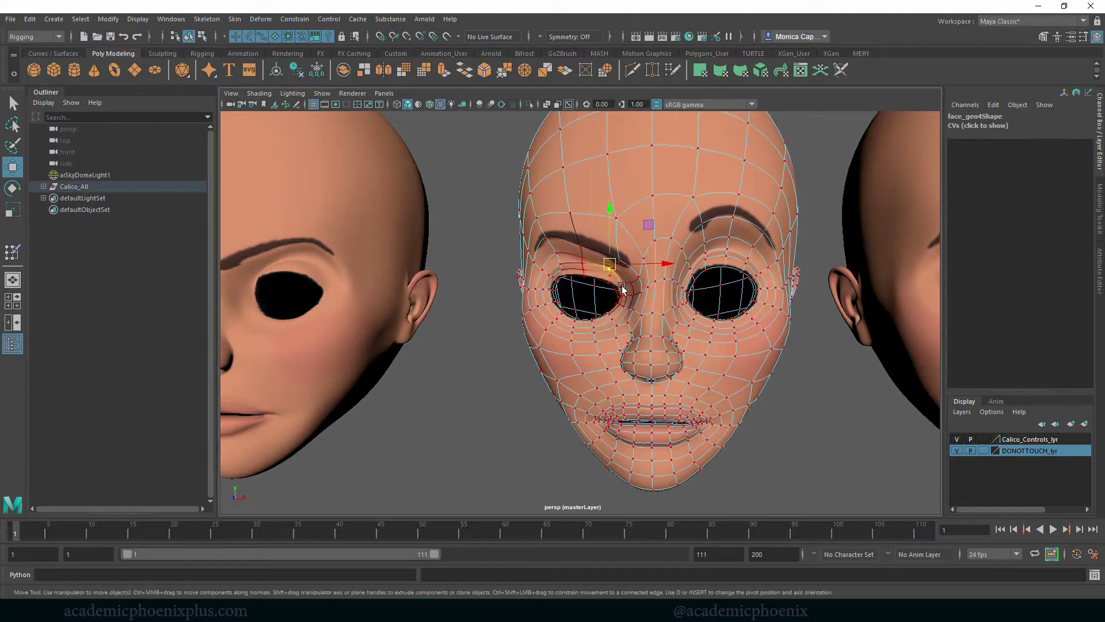
pyautogui.press('b')
pyautogui.moveTo(610, 265); pyautogui.dragTo(610, 272)
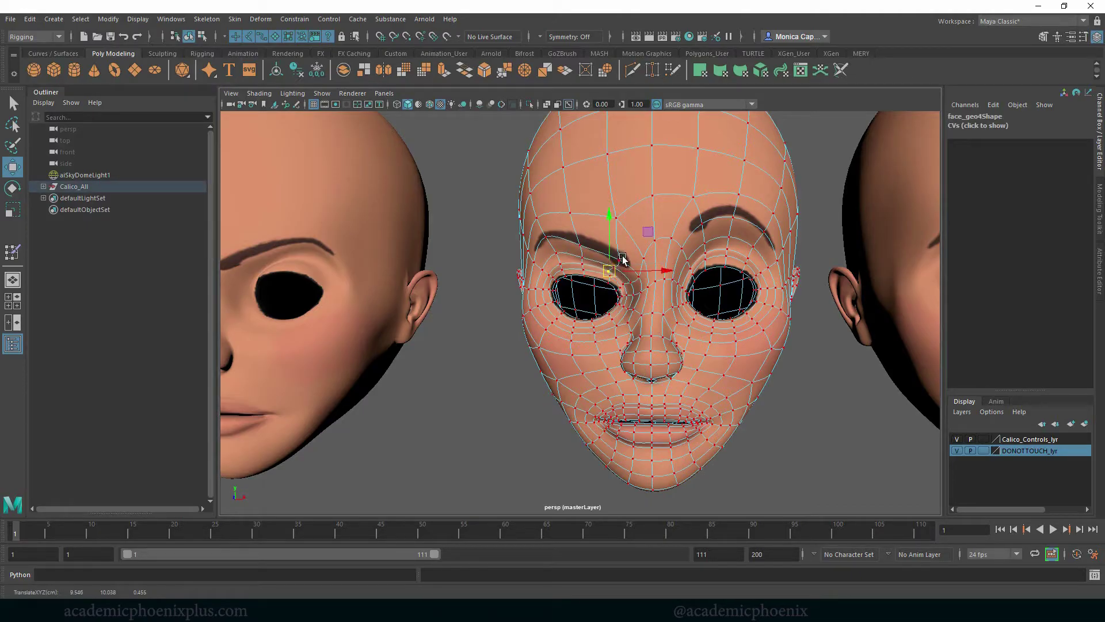
pyautogui.click(629, 272)
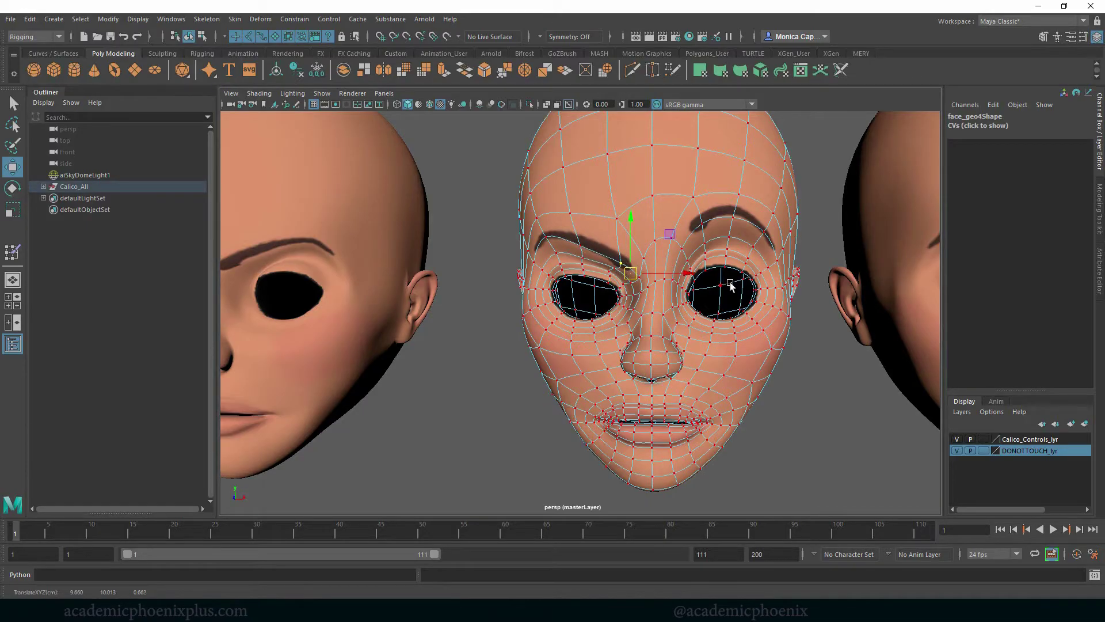
pyautogui.keyDown('alt'); pyautogui.moveTo(730, 283); pyautogui.dragTo(666, 227, button='right'); pyautogui.keyUp('alt')
pyautogui.click(675, 392)
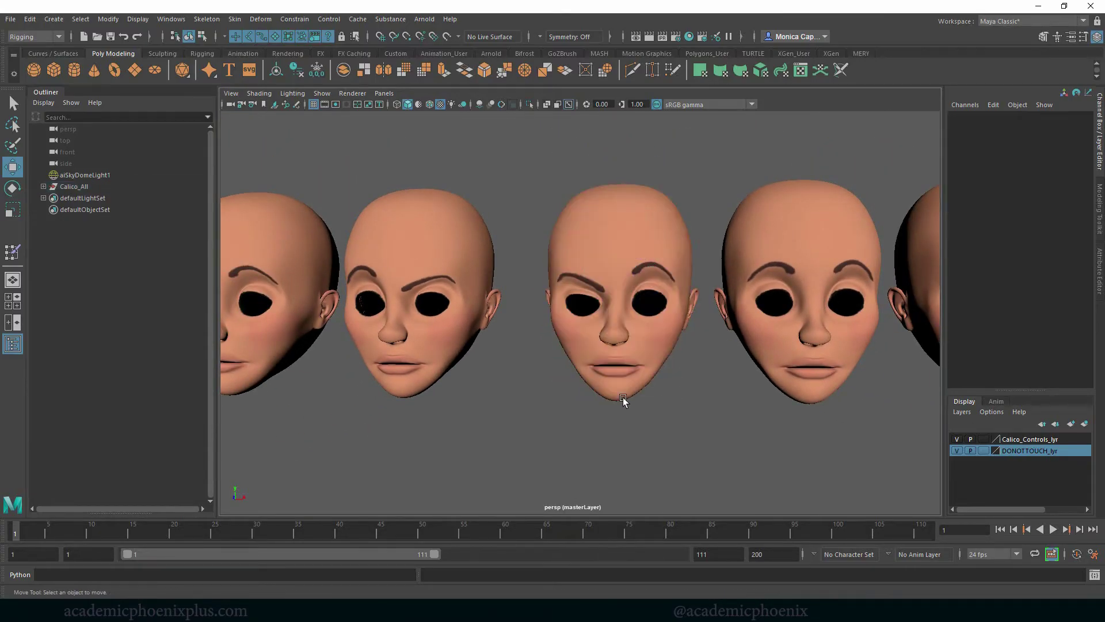
# On the l_furrow face, lower the vertices between the left eyebrow's inner end and the eyelid using soft selection, and return to object mode.
pyautogui.keyDown('alt'); pyautogui.moveTo(624, 398); pyautogui.dragTo(625, 397); pyautogui.keyUp('alt')
pyautogui.keyDown('alt'); pyautogui.moveTo(716, 346); pyautogui.dragTo(690, 347, button='middle'); pyautogui.keyUp('alt')
pyautogui.moveTo(762, 297)
pyautogui.keyDown('alt'); pyautogui.mouseDown(button='middle')
pyautogui.moveTo(718, 292)
pyautogui.moveTo(824, 274)
pyautogui.moveTo(760, 301)
pyautogui.moveTo(769, 296)
pyautogui.mouseUp(button='middle'); pyautogui.keyUp('alt')
pyautogui.keyDown('alt'); pyautogui.moveTo(769, 296); pyautogui.dragTo(561, 310); pyautogui.keyUp('alt')
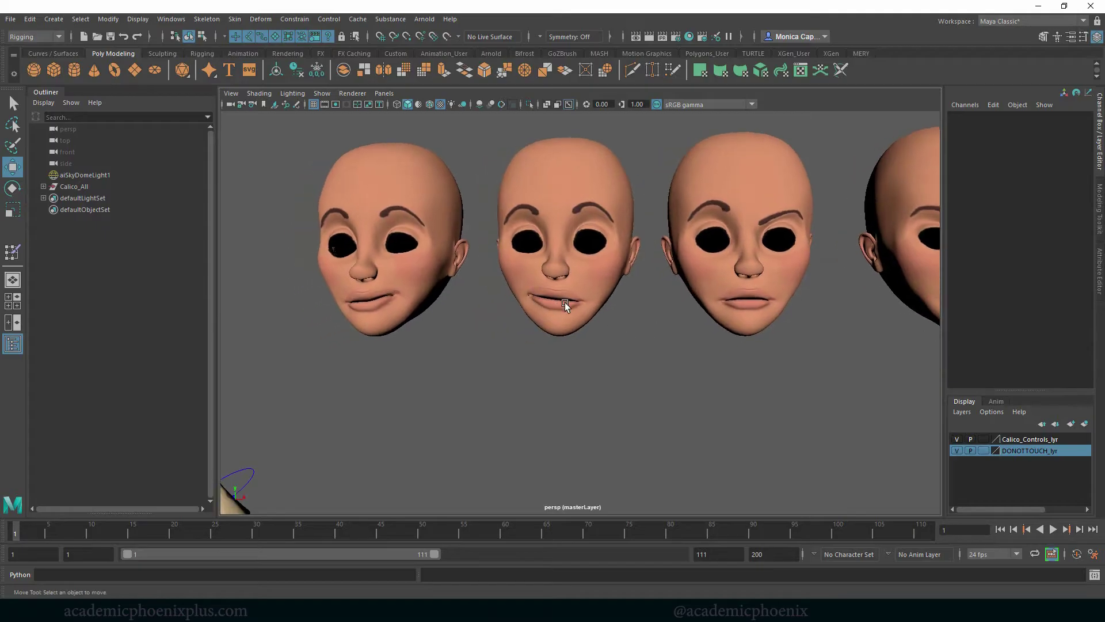
pyautogui.keyDown('alt'); pyautogui.moveTo(772, 316); pyautogui.dragTo(628, 285); pyautogui.keyUp('alt')
pyautogui.scroll(5, 572, 318)
pyautogui.click(431, 326)
pyautogui.keyDown('alt'); pyautogui.moveTo(380, 326); pyautogui.dragTo(432, 327, button='middle'); pyautogui.keyUp('alt')
pyautogui.moveTo(498, 301); pyautogui.dragTo(437, 294, button='right')
pyautogui.click(467, 247)
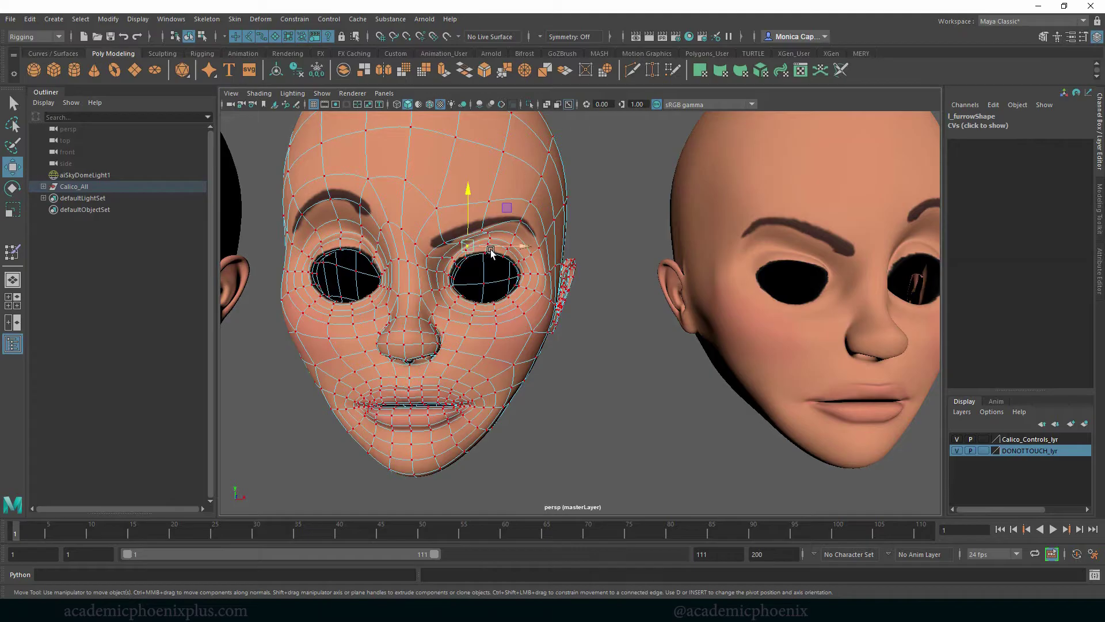
pyautogui.press('b')
pyautogui.moveTo(466, 252); pyautogui.dragTo(470, 257)
pyautogui.moveTo(530, 259); pyautogui.dragTo(567, 247, button='right')
pyautogui.click(612, 366)
# On the fifth face copy, select the vertices along and just beneath the character's left eyebrow and raise them in vertex mode.
pyautogui.scroll(-8, 638, 357)
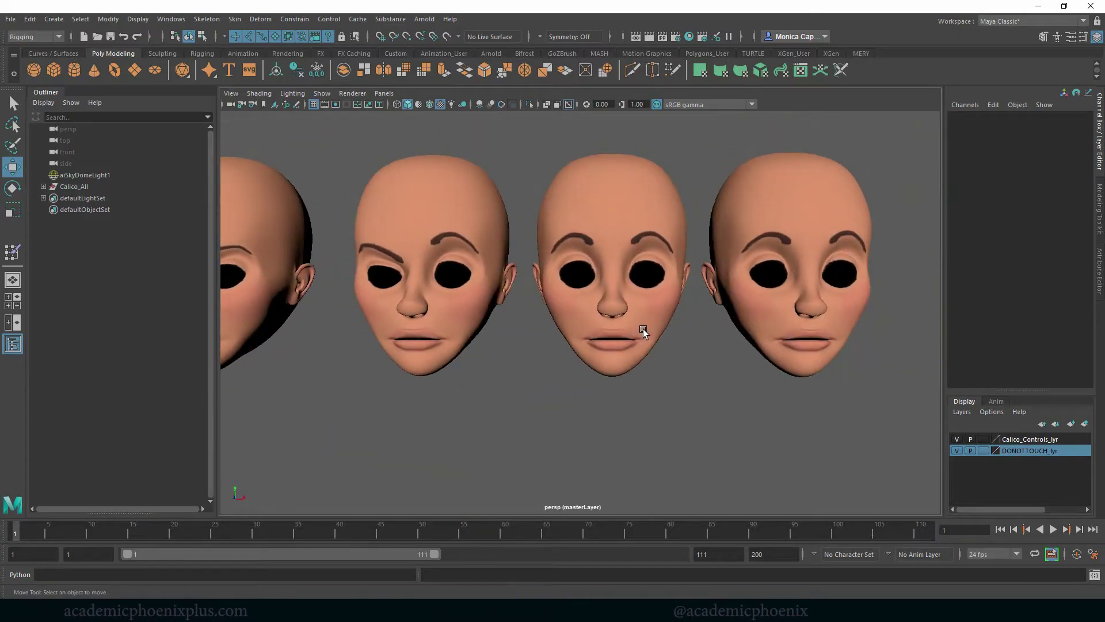
pyautogui.moveTo(642, 302); pyautogui.dragTo(643, 282, button='right')
pyautogui.scroll(5, 642, 282)
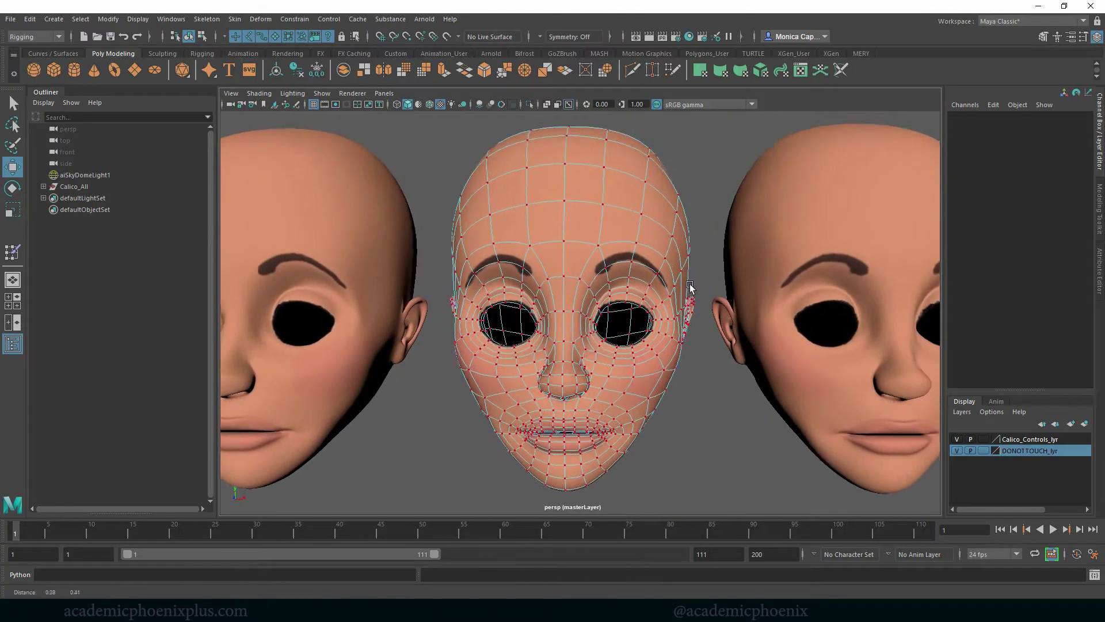
pyautogui.click(624, 265)
pyautogui.press('q')
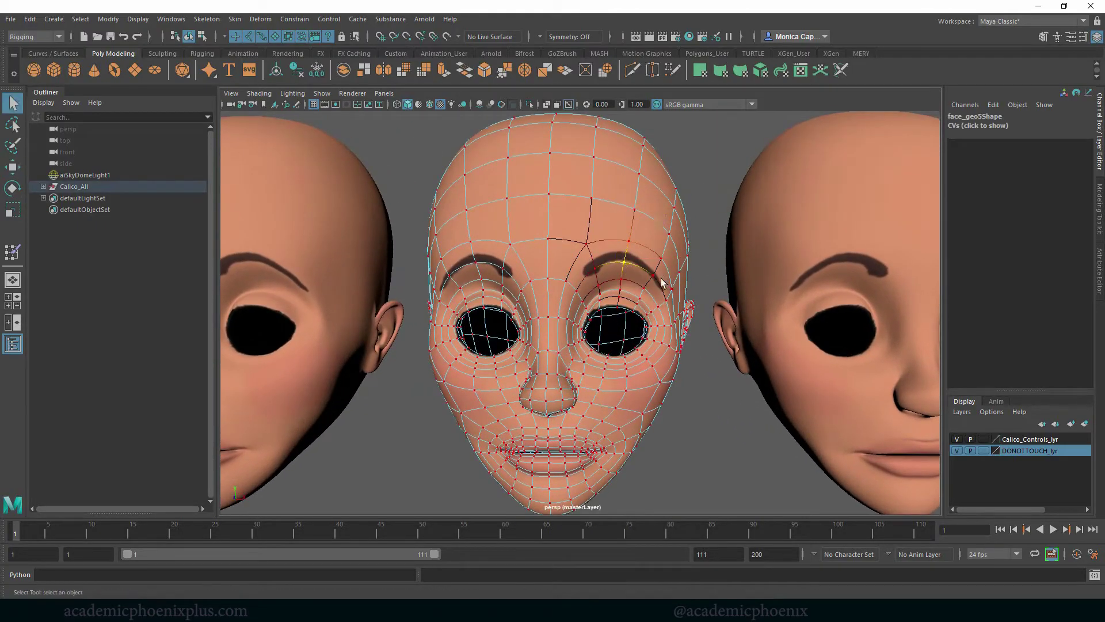
pyautogui.keyDown('shift'); pyautogui.click(653, 276); pyautogui.keyUp('shift')
pyautogui.keyDown('shift'); pyautogui.click(621, 280); pyautogui.keyUp('shift')
pyautogui.keyDown('shift'); pyautogui.click(599, 285); pyautogui.keyUp('shift')
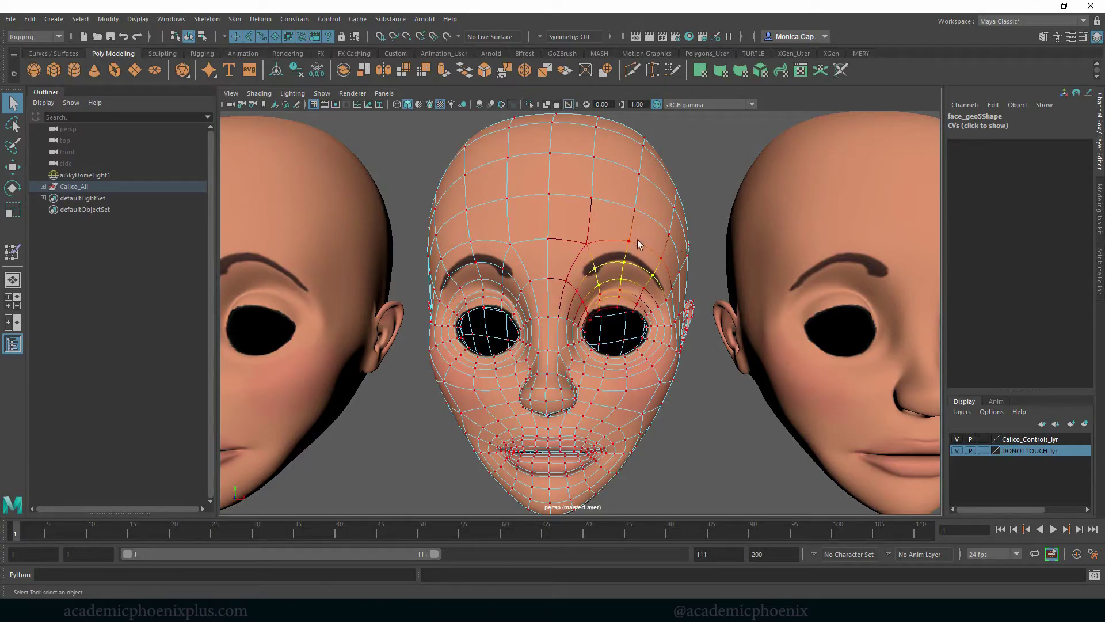
pyautogui.press('w')
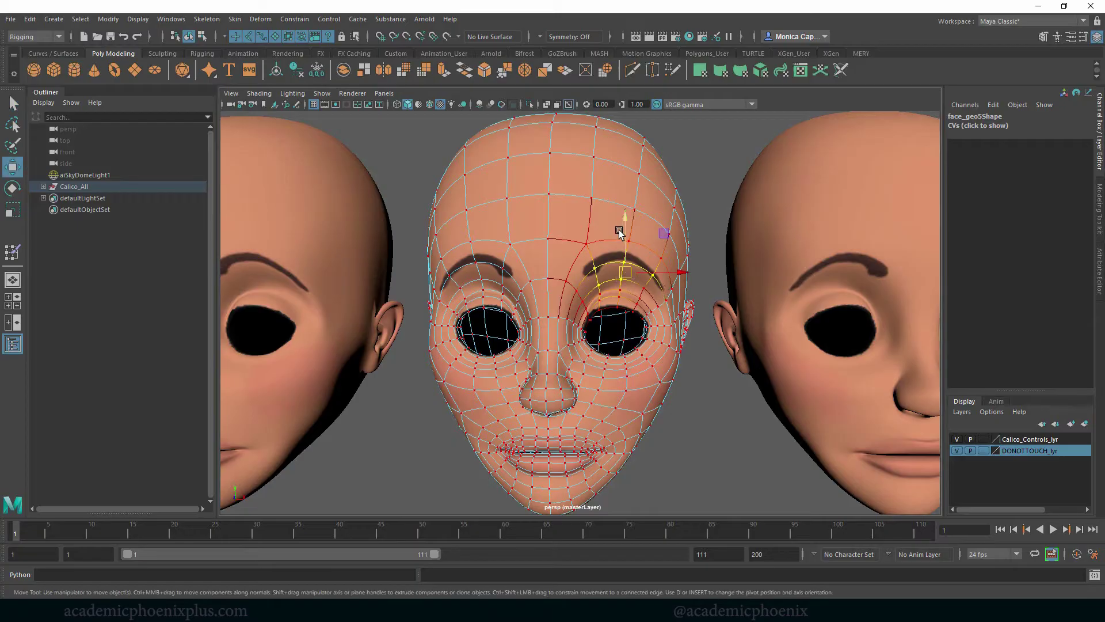
pyautogui.moveTo(620, 231); pyautogui.dragTo(623, 214)
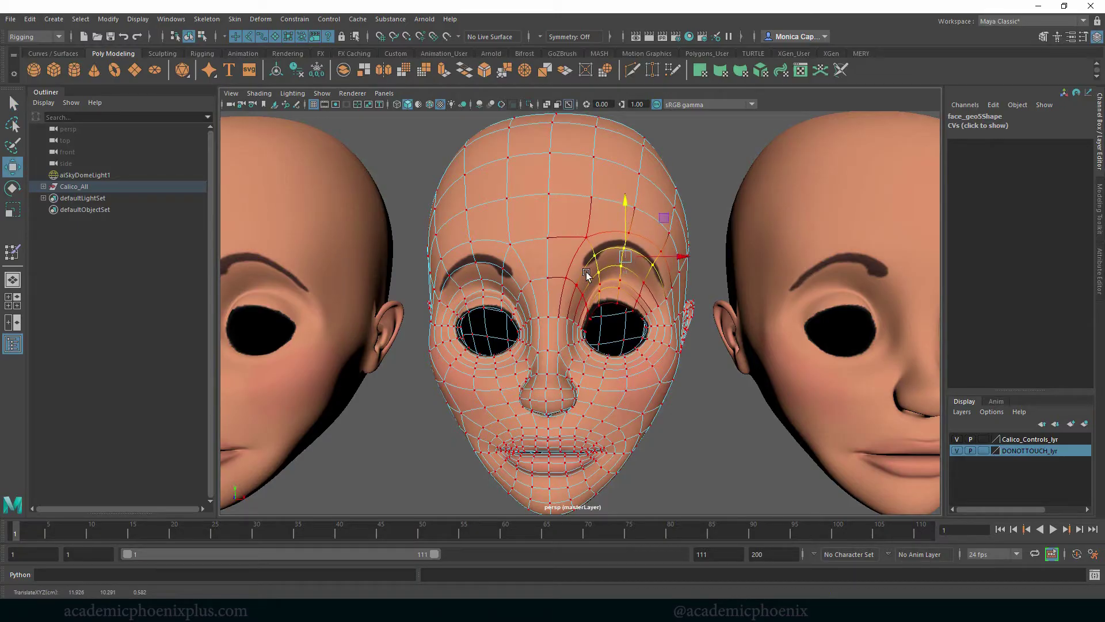
# Shift the left eyebrow's inner end toward the nose and adjust the vertices along the brow and above the upper eyelid.
pyautogui.click(594, 256)
pyautogui.keyDown('shift'); pyautogui.click(577, 285); pyautogui.keyUp('shift')
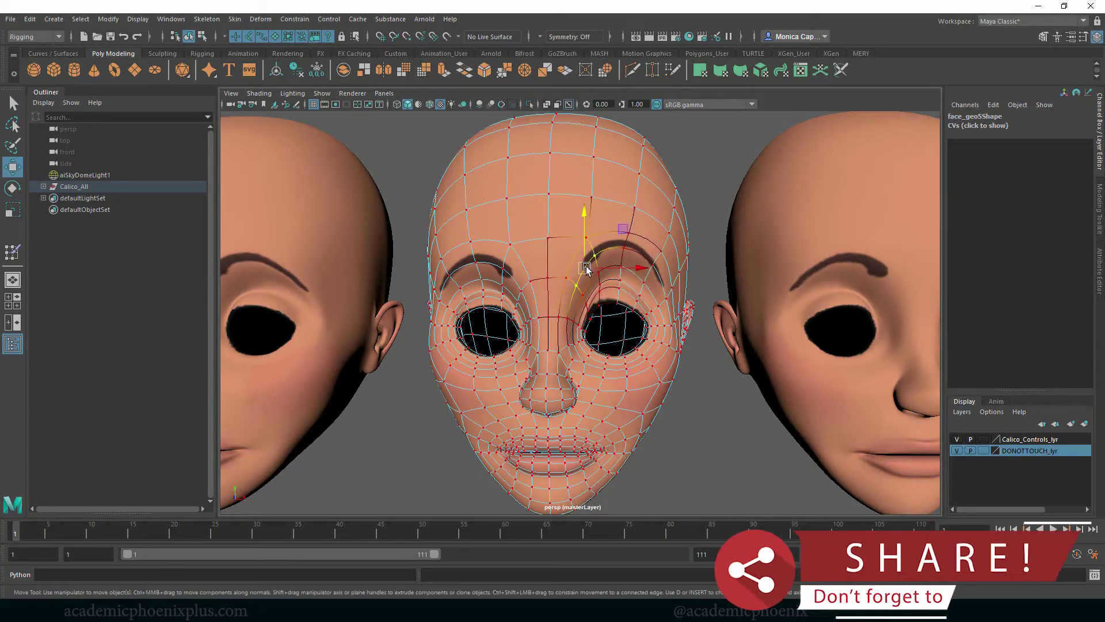
pyautogui.moveTo(585, 268); pyautogui.dragTo(657, 278)
pyautogui.click(598, 287)
pyautogui.click(665, 259)
pyautogui.doubleClick(623, 265)
pyautogui.click(626, 260)
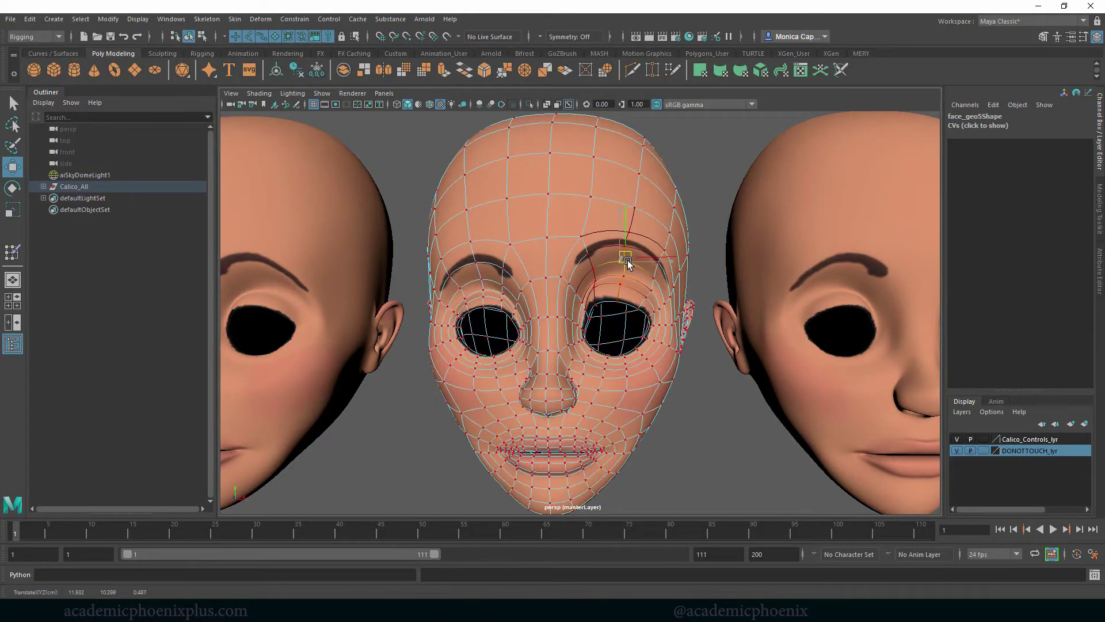
# Undo the accidental whole-mesh selection and nudge the vertex at the character's left temple upward.
pyautogui.hotkey('ctrl', 'z')
pyautogui.hotkey('ctrl', 'z')
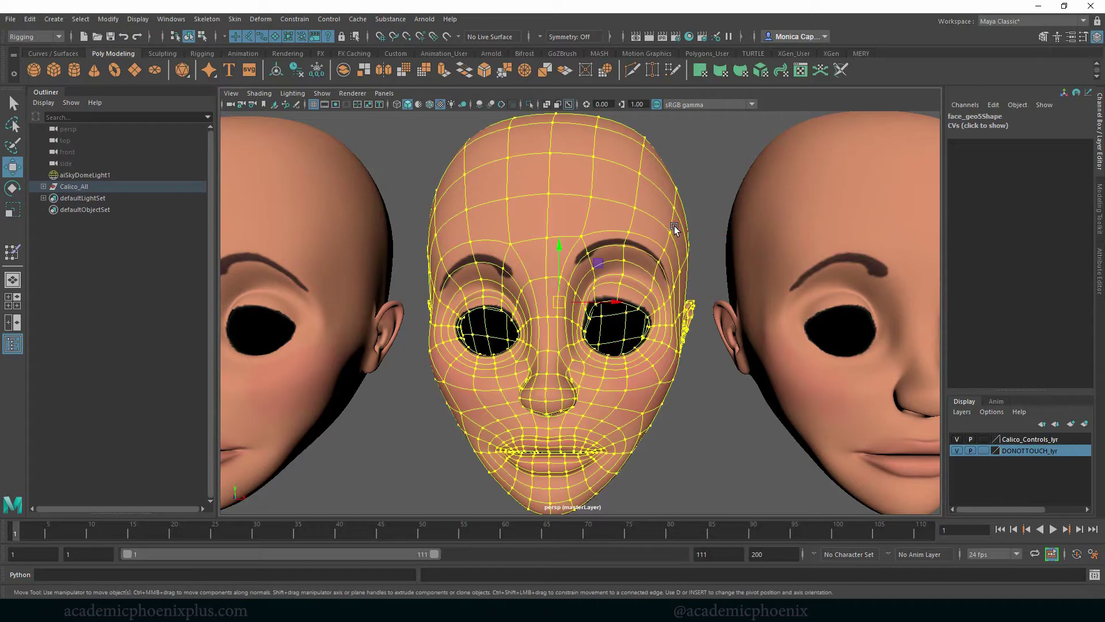
pyautogui.hotkey('ctrl', 'z')
pyautogui.moveTo(677, 235); pyautogui.dragTo(676, 228)
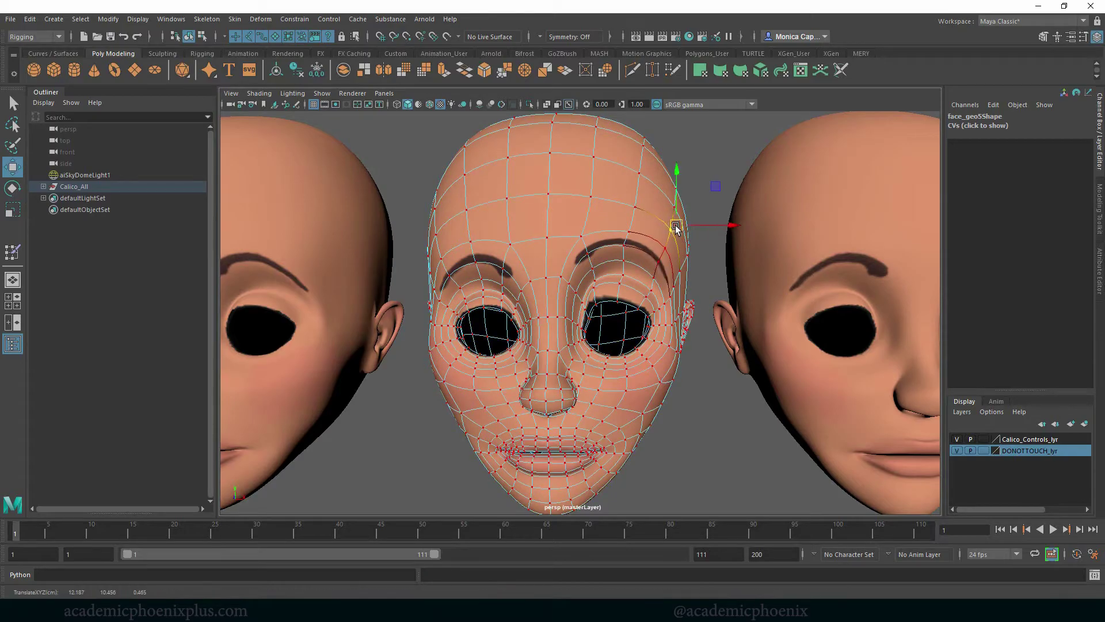
# Raise the forehead vertices directly above the character's left eyebrow and return the mesh to object mode.
pyautogui.click(589, 203)
pyautogui.moveTo(589, 204); pyautogui.dragTo(626, 240)
pyautogui.click(583, 234)
pyautogui.click(625, 246)
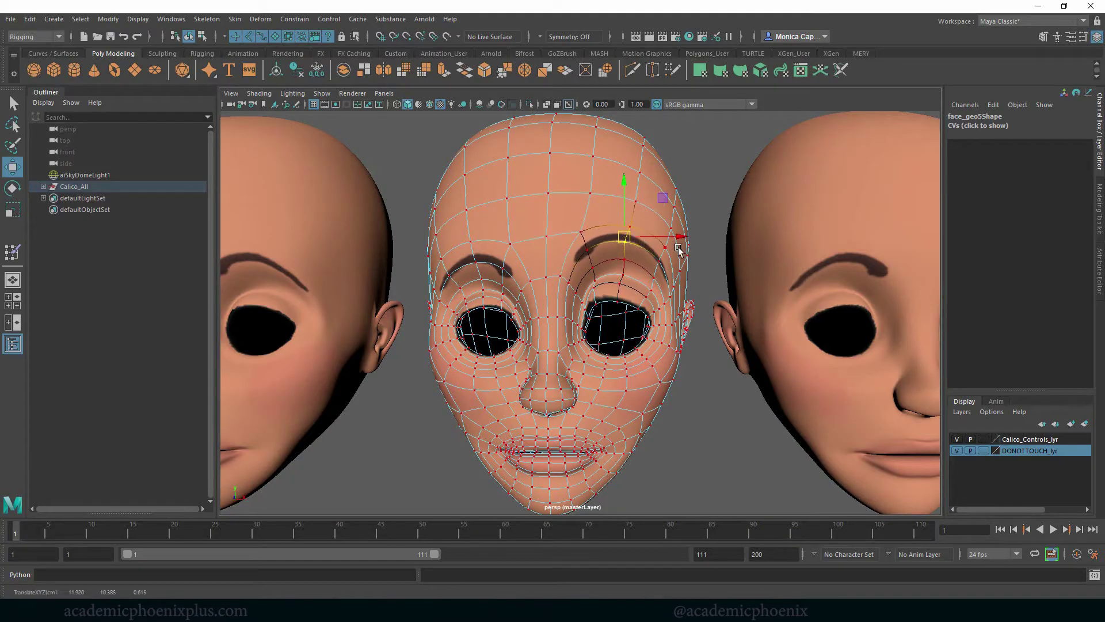
pyautogui.moveTo(626, 240); pyautogui.dragTo(727, 209, button='right')
pyautogui.click(735, 271)
pyautogui.scroll(-3, 610, 252)
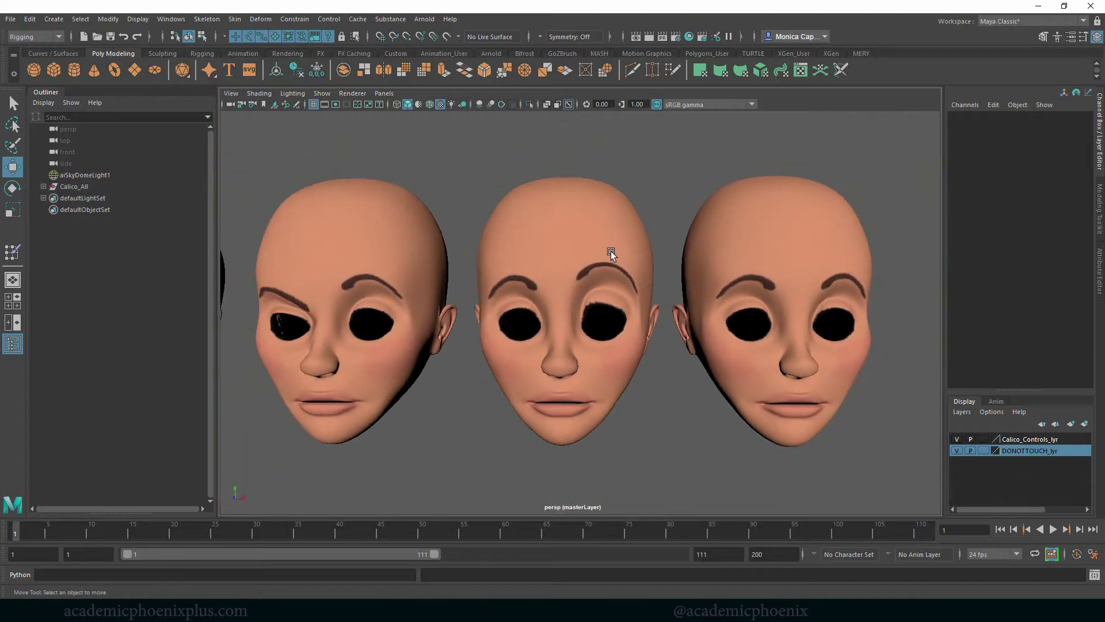
# Reshape the outer half of the raised left eyebrow on the fifth face copy in vertex mode and return to object mode.
pyautogui.scroll(-2, 650, 288)
pyautogui.scroll(2, 627, 289)
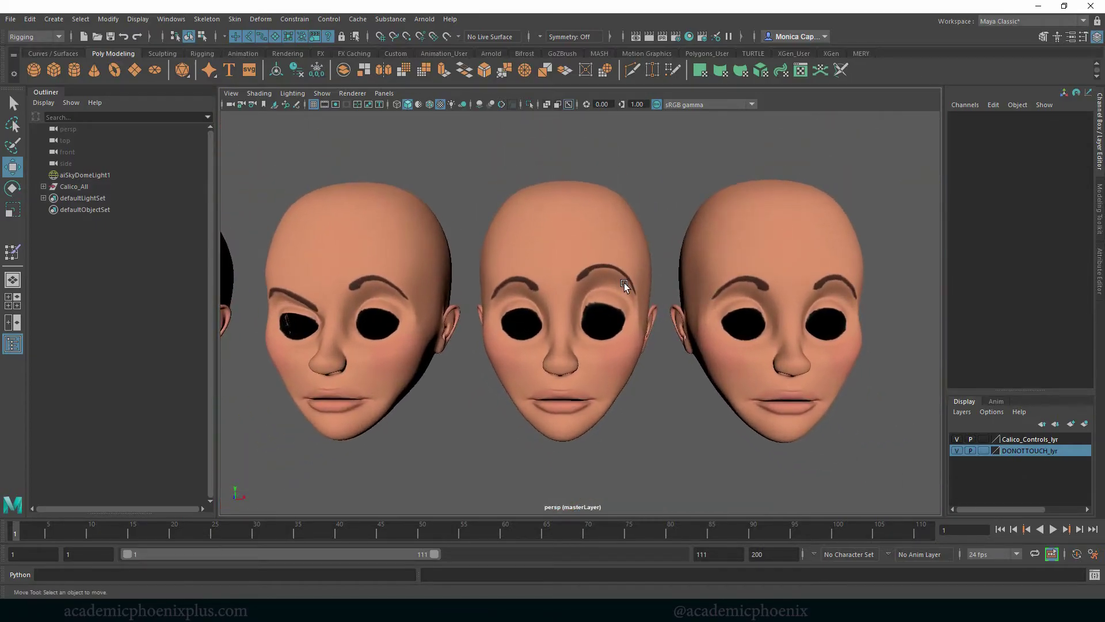
pyautogui.click(624, 282)
pyautogui.moveTo(630, 282); pyautogui.dragTo(570, 277, button='right')
pyautogui.scroll(2, 634, 278)
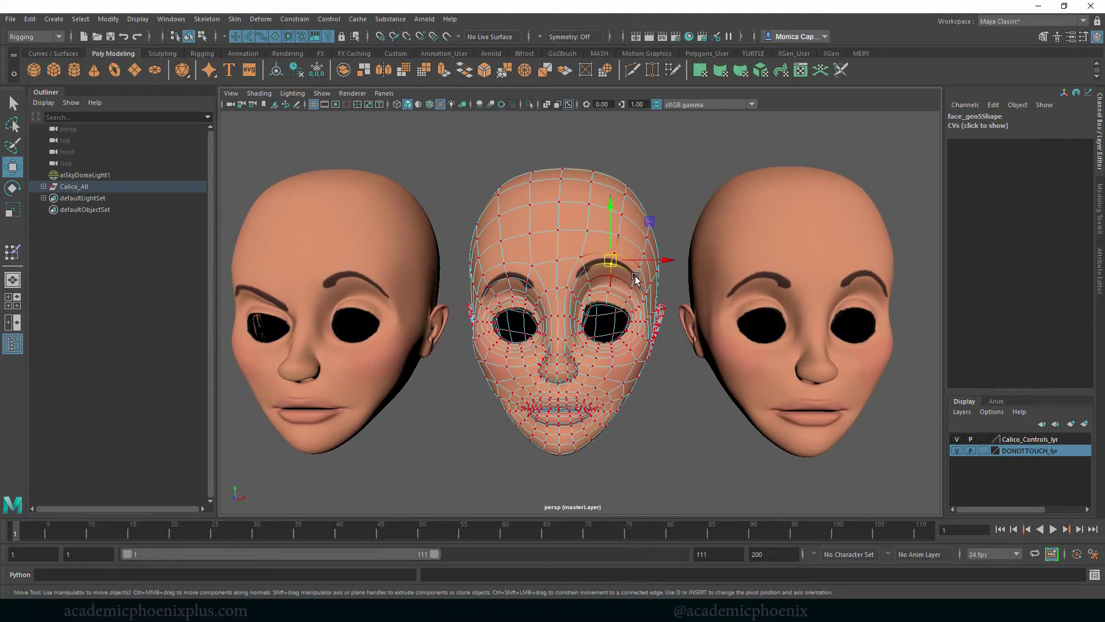
pyautogui.moveTo(619, 262); pyautogui.dragTo(625, 261)
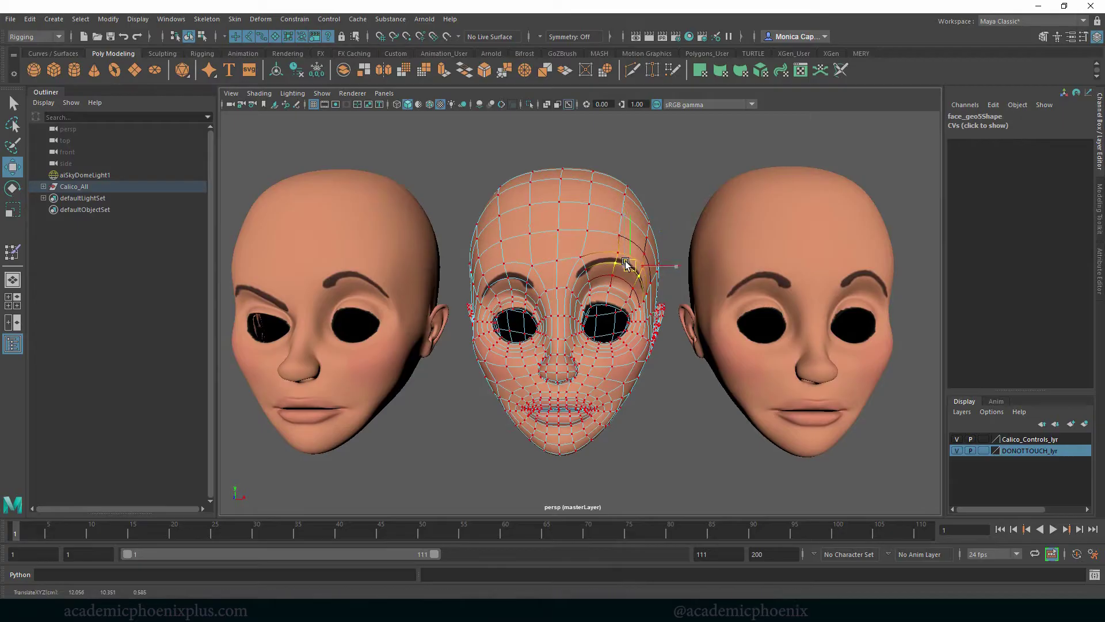
pyautogui.click(647, 341)
pyautogui.scroll(-2, 641, 311)
pyautogui.moveTo(627, 289); pyautogui.dragTo(668, 274, button='right')
pyautogui.click(641, 351)
# Rename the face with the raised left eyebrow as l_surprise.
pyautogui.keyDown('alt'); pyautogui.moveTo(654, 365); pyautogui.dragTo(560, 364, button='middle'); pyautogui.keyUp('alt')
pyautogui.click(658, 327)
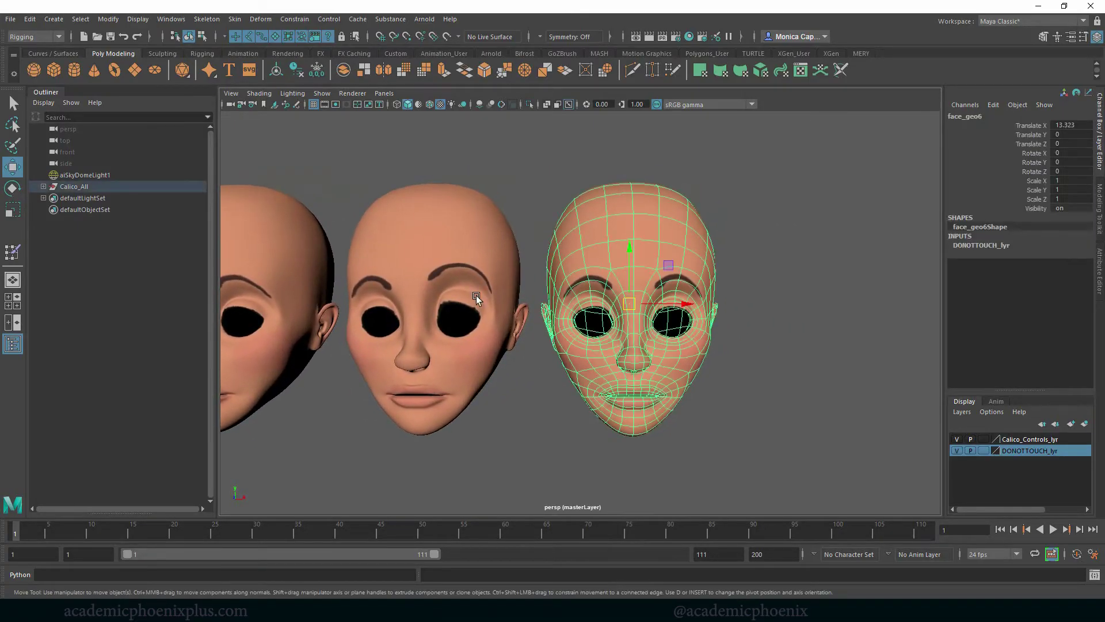
pyautogui.click(476, 295)
pyautogui.click(1011, 115)
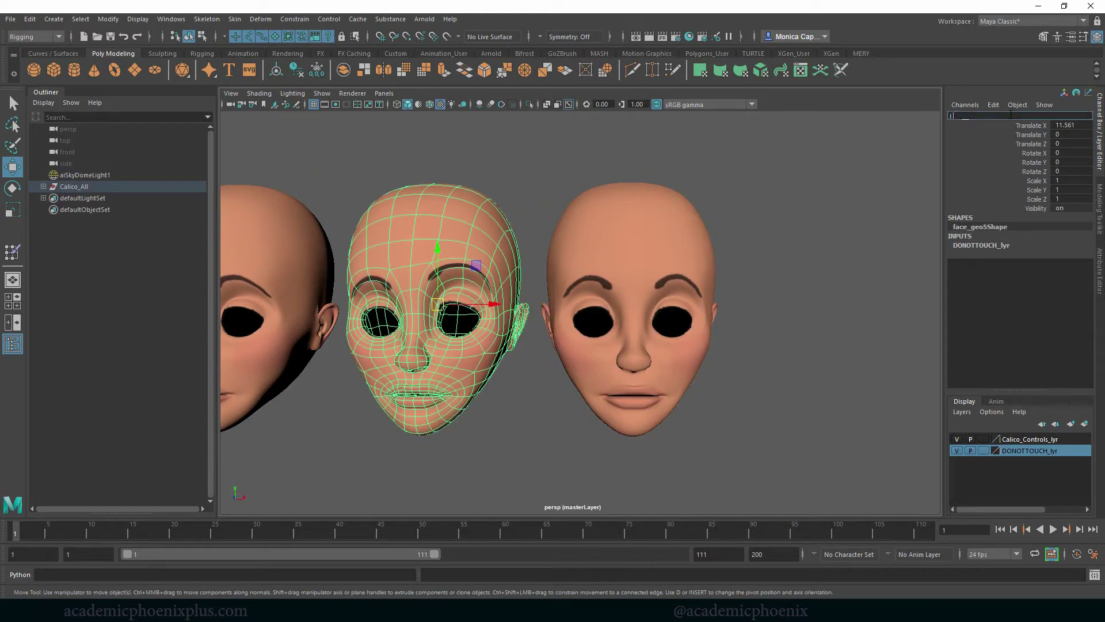
pyautogui.write('l_surprise')
pyautogui.press('Return')
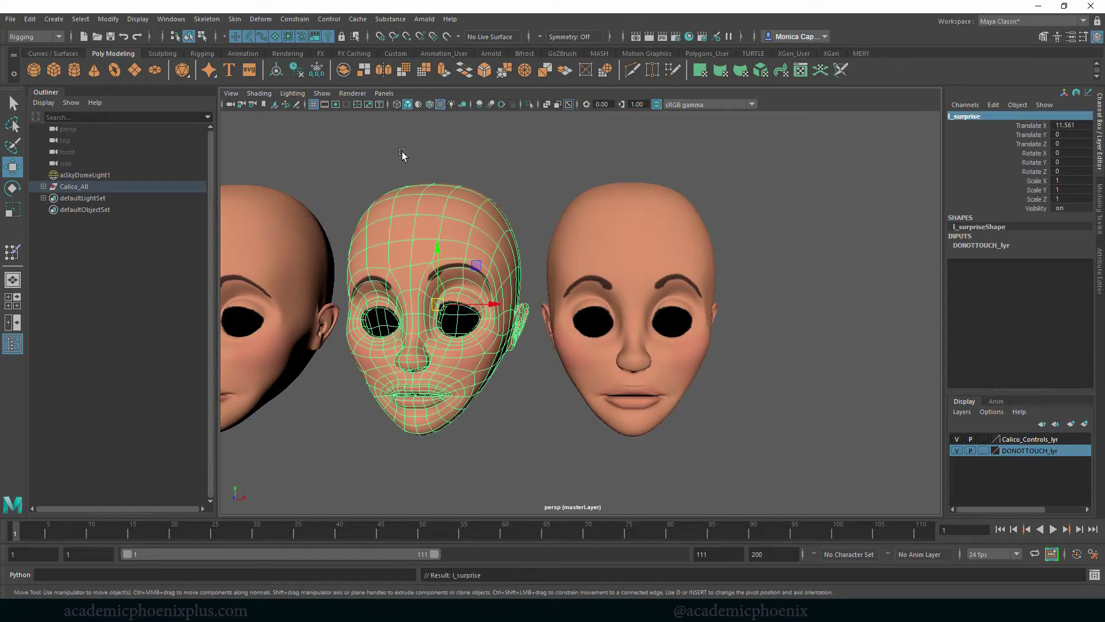
# Undo the accidental move and rename the face with the furrowed right eyebrow as r_furrow.
pyautogui.moveTo(478, 176); pyautogui.dragTo(644, 186, button='middle')
pyautogui.hotkey('ctrl', 'z')
pyautogui.keyDown('alt'); pyautogui.moveTo(403, 182); pyautogui.dragTo(623, 165, button='middle'); pyautogui.keyUp('alt')
pyautogui.click(448, 213)
pyautogui.click(1002, 115)
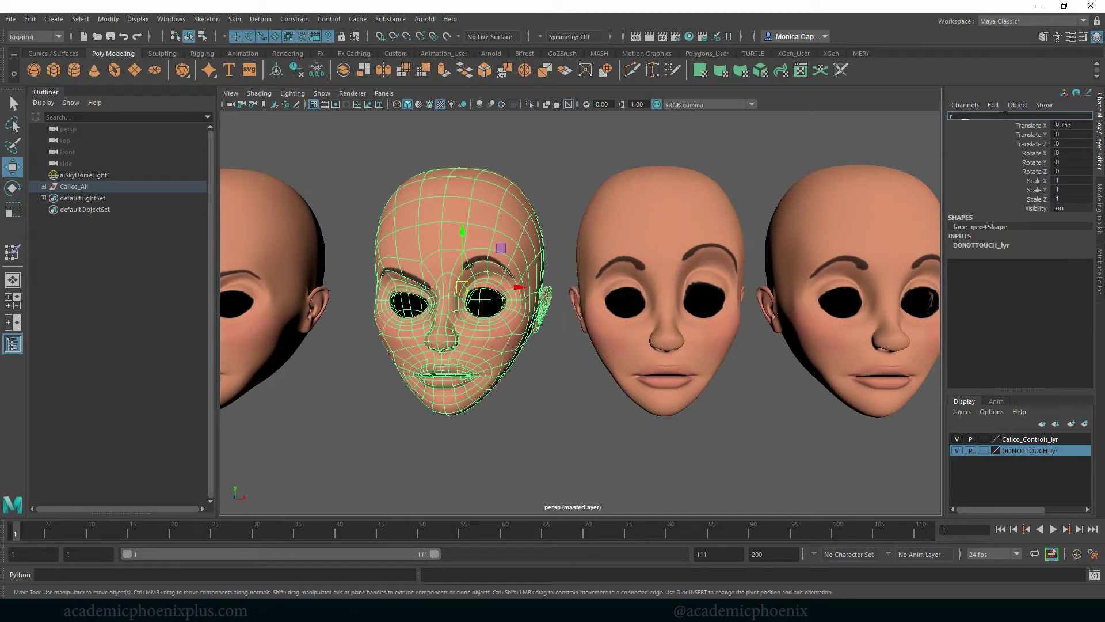
pyautogui.write('r_furrow')
pyautogui.press('Return')
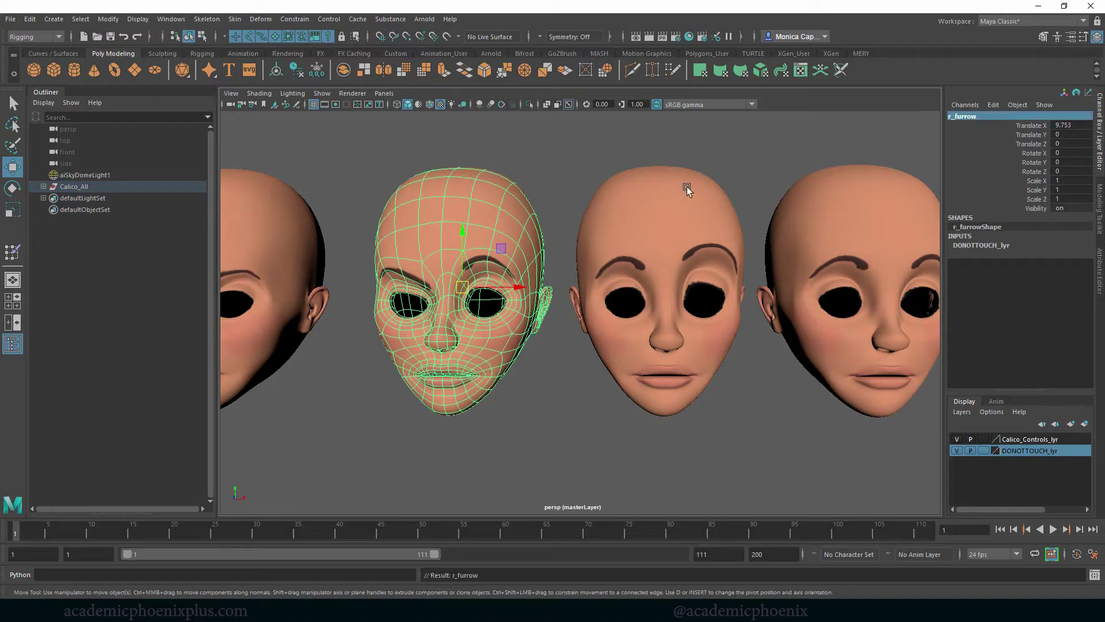
# On the last face copy, face_geo6, select vertices around the character's right eyebrow and on the forehead above it, and raise them.
pyautogui.keyDown('alt'); pyautogui.moveTo(806, 144); pyautogui.dragTo(542, 151, button='middle'); pyautogui.keyUp('alt')
pyautogui.click(635, 218)
pyautogui.keyDown('alt'); pyautogui.moveTo(639, 222); pyautogui.dragTo(755, 255, button='right'); pyautogui.keyUp('alt')
pyautogui.keyDown('alt'); pyautogui.moveTo(619, 243); pyautogui.dragTo(740, 228, button='middle'); pyautogui.keyUp('alt')
pyautogui.moveTo(727, 216); pyautogui.dragTo(665, 222, button='right')
pyautogui.click(667, 224)
pyautogui.keyDown('shift'); pyautogui.click(637, 239); pyautogui.keyUp('shift')
pyautogui.keyDown('shift'); pyautogui.click(622, 265); pyautogui.keyUp('shift')
pyautogui.keyDown('shift'); pyautogui.click(714, 251); pyautogui.keyUp('shift')
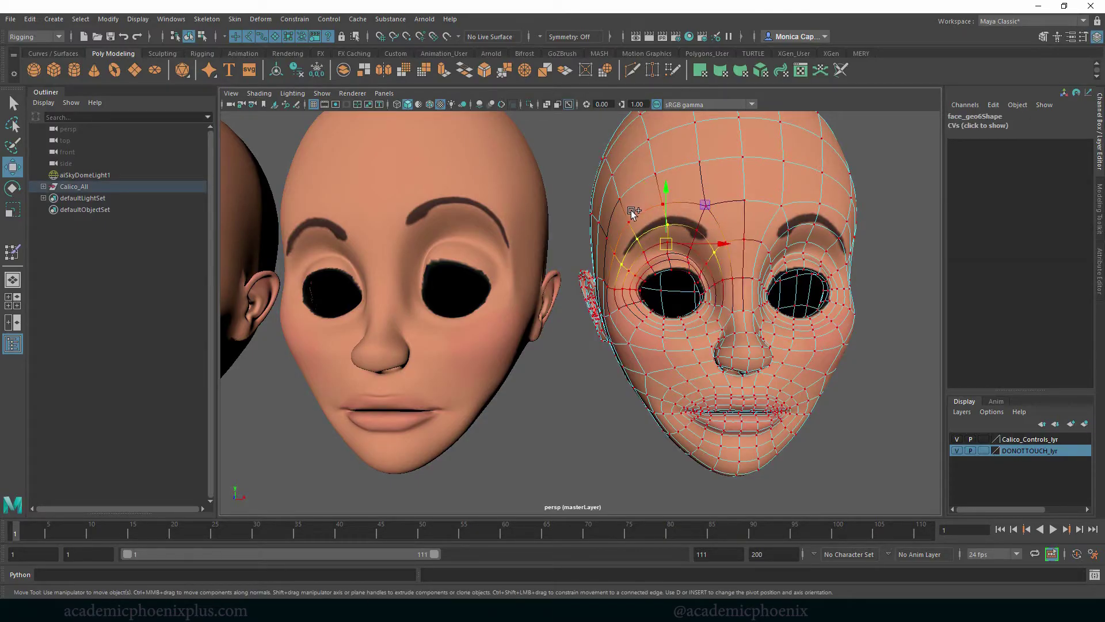
pyautogui.keyDown('shift'); pyautogui.click(619, 199); pyautogui.keyUp('shift')
pyautogui.keyDown('shift'); pyautogui.click(700, 162); pyautogui.keyUp('shift')
pyautogui.keyDown('shift'); pyautogui.click(656, 173); pyautogui.keyUp('shift')
pyautogui.moveTo(671, 185); pyautogui.dragTo(667, 168)
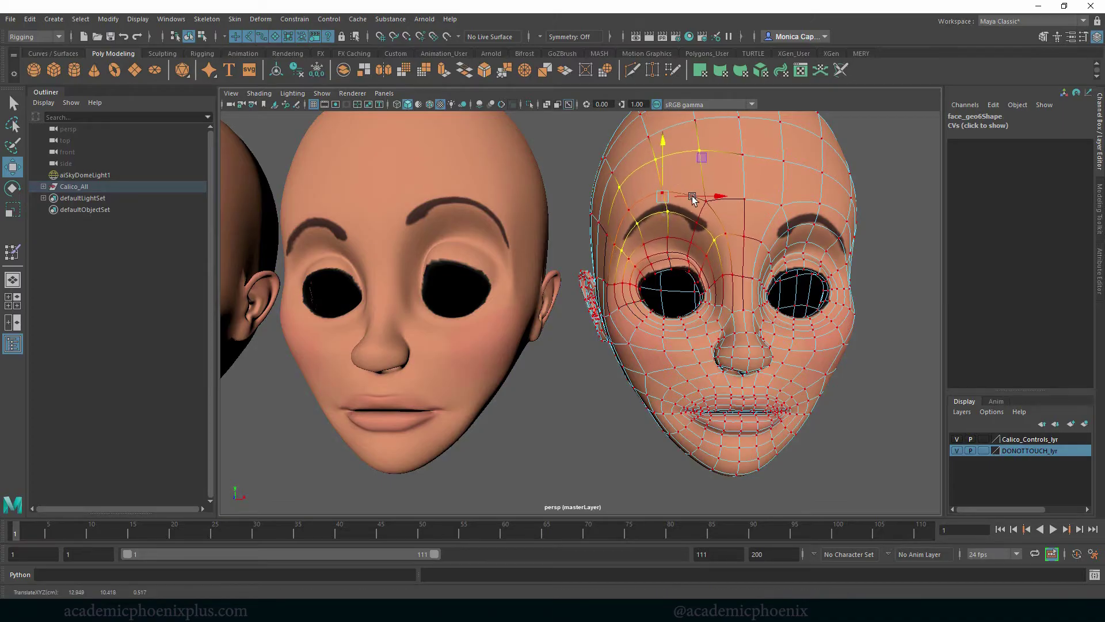
# Shape the raised right eyebrow by adjusting vertices above its inner end, middle and outer end, and beside the temple.
pyautogui.click(707, 201)
pyautogui.moveTo(707, 201); pyautogui.dragTo(664, 185)
pyautogui.click(664, 192)
pyautogui.doubleClick(630, 207)
pyautogui.click(639, 217)
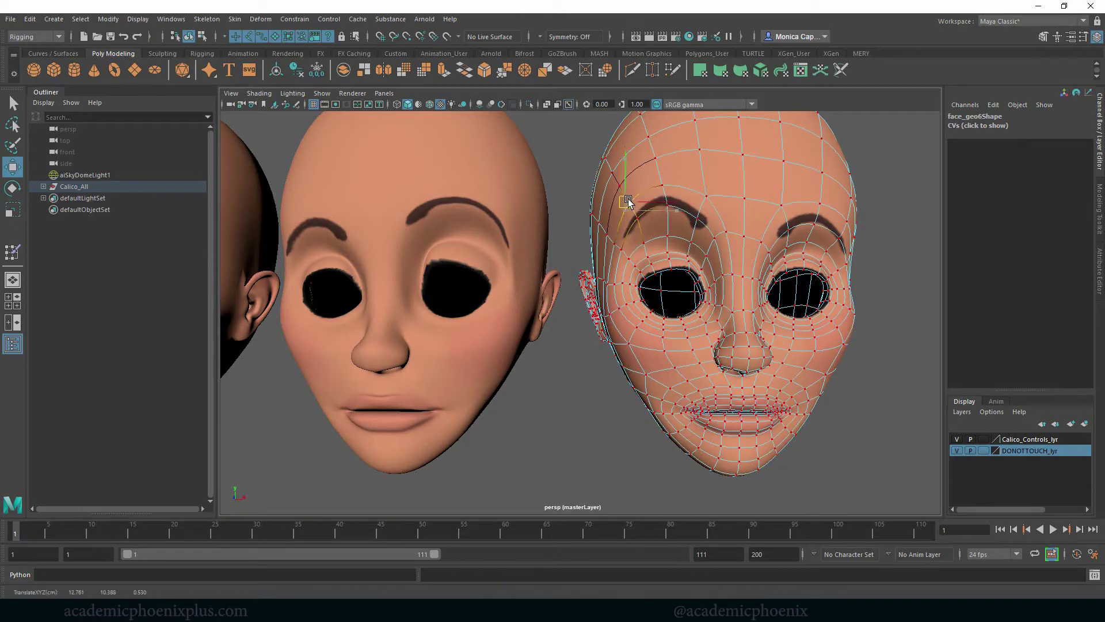
pyautogui.click(615, 242)
pyautogui.moveTo(616, 242); pyautogui.dragTo(608, 243)
# Raise the vertices across the character's right upper eyelid to open the eye wider.
pyautogui.click(655, 257)
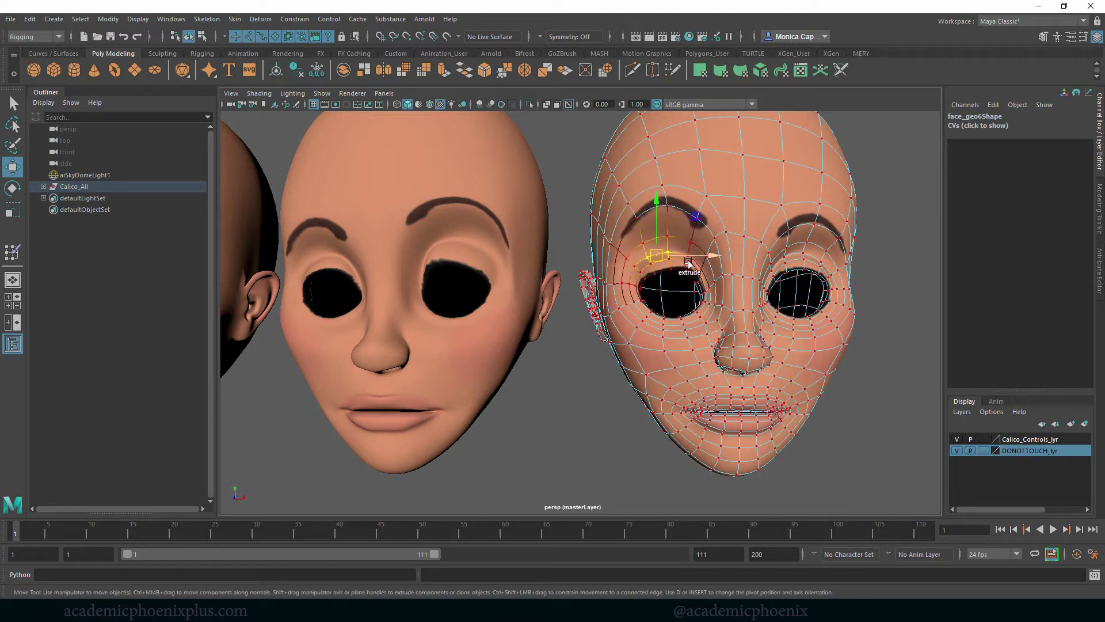
pyautogui.moveTo(656, 255); pyautogui.dragTo(687, 247)
pyautogui.click(701, 269)
pyautogui.click(688, 252)
pyautogui.click(668, 244)
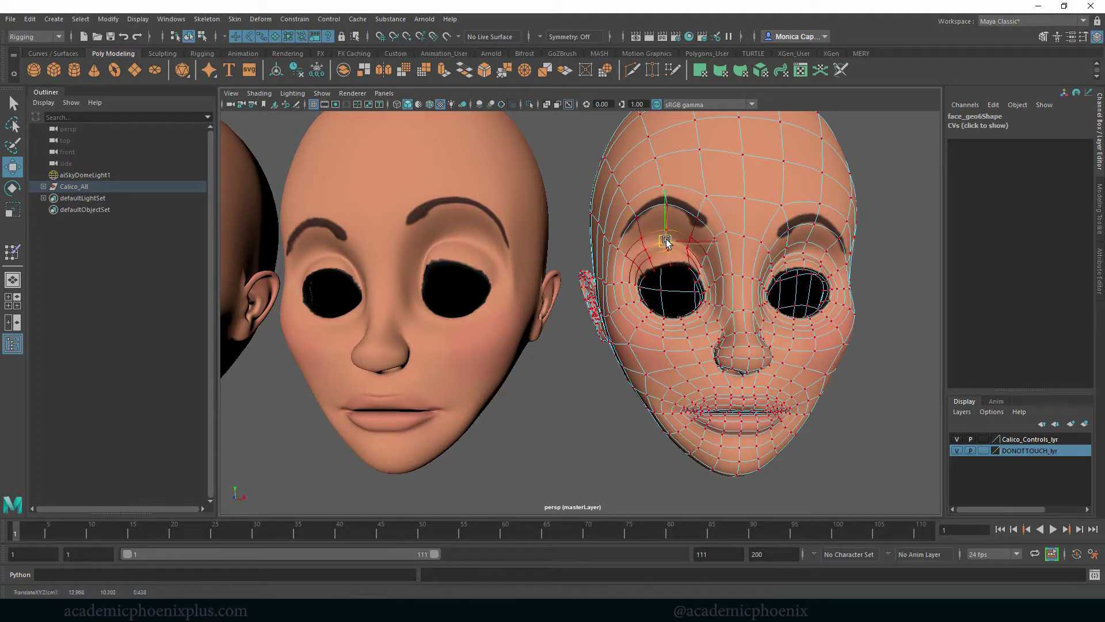
# Raise the forehead vertices above the right eyebrow's middle, adjust the vertices near its outer end, and return to object mode.
pyautogui.click(657, 160)
pyautogui.click(663, 185)
pyautogui.doubleClick(663, 184)
pyautogui.hotkey('ctrl', 'z')
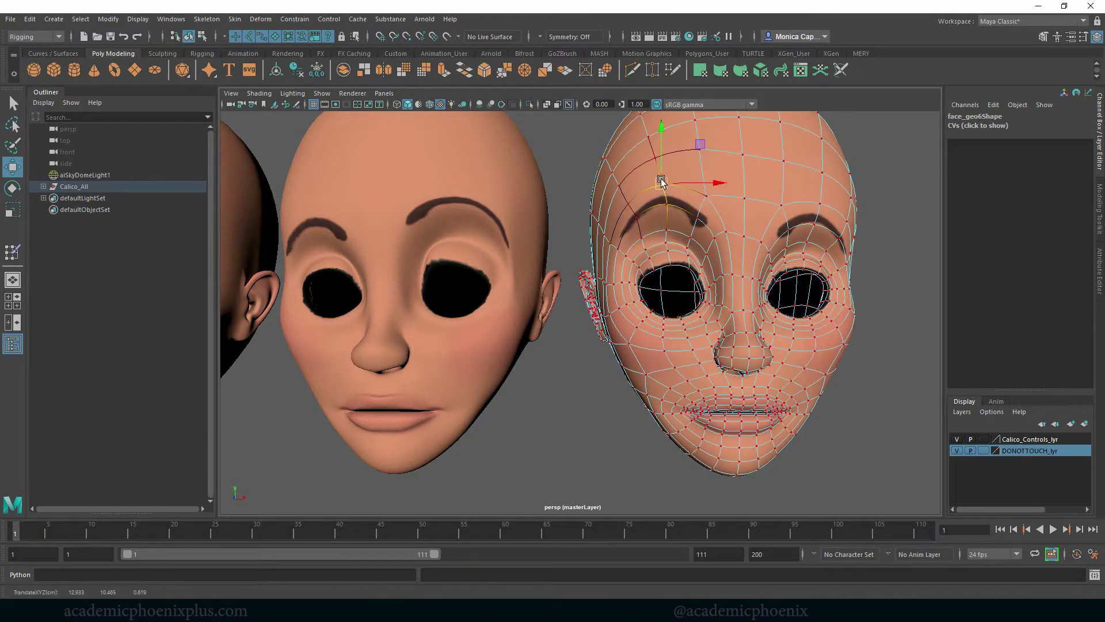
pyautogui.moveTo(663, 185); pyautogui.dragTo(663, 179)
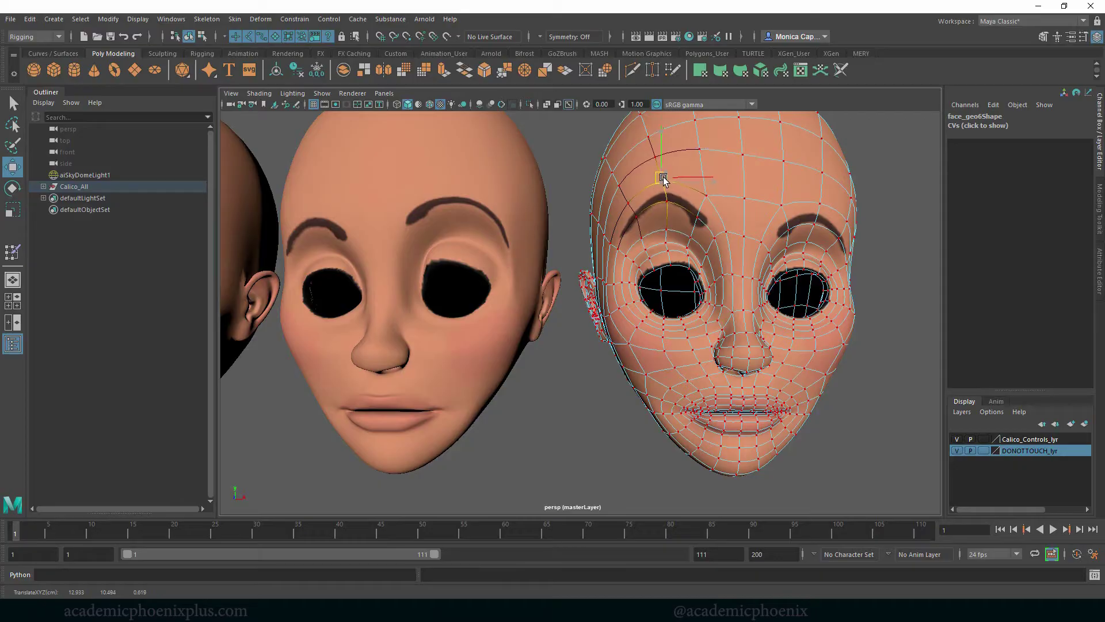
pyautogui.click(635, 212)
pyautogui.click(619, 254)
pyautogui.moveTo(728, 208); pyautogui.dragTo(800, 177, button='right')
pyautogui.click(855, 180)
# Adjust the vertices around the inner end of the right eyebrow on the last face copy, and return to object mode.
pyautogui.keyDown('alt'); pyautogui.moveTo(740, 226); pyautogui.dragTo(788, 277, button='right'); pyautogui.keyUp('alt')
pyautogui.click(689, 255)
pyautogui.moveTo(682, 253); pyautogui.dragTo(640, 254, button='right')
pyautogui.click(681, 234)
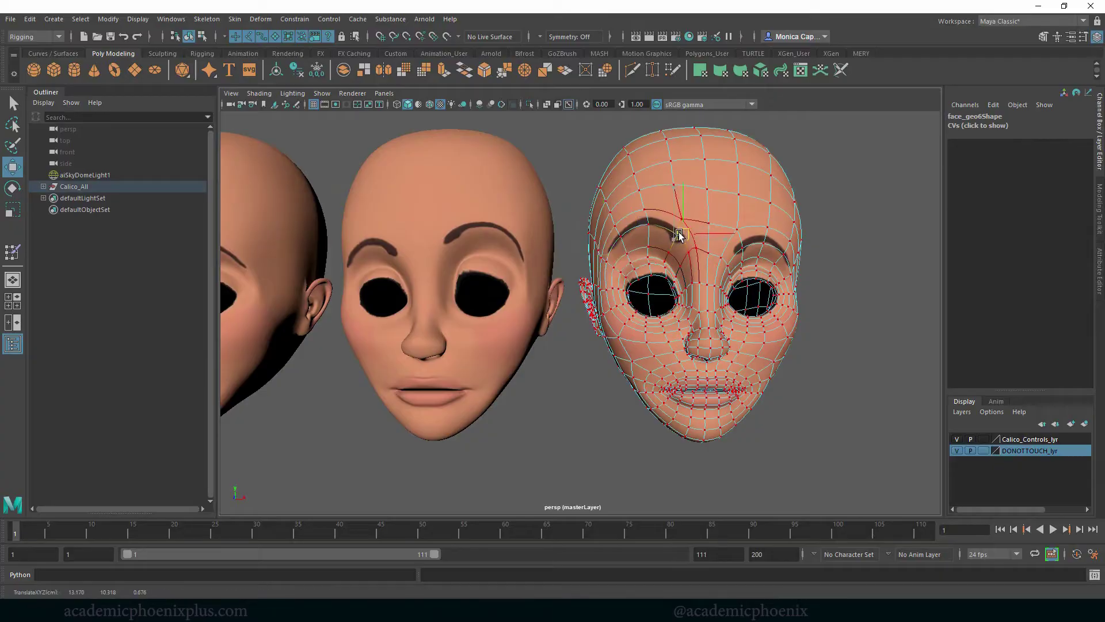
pyautogui.moveTo(680, 235); pyautogui.dragTo(674, 247)
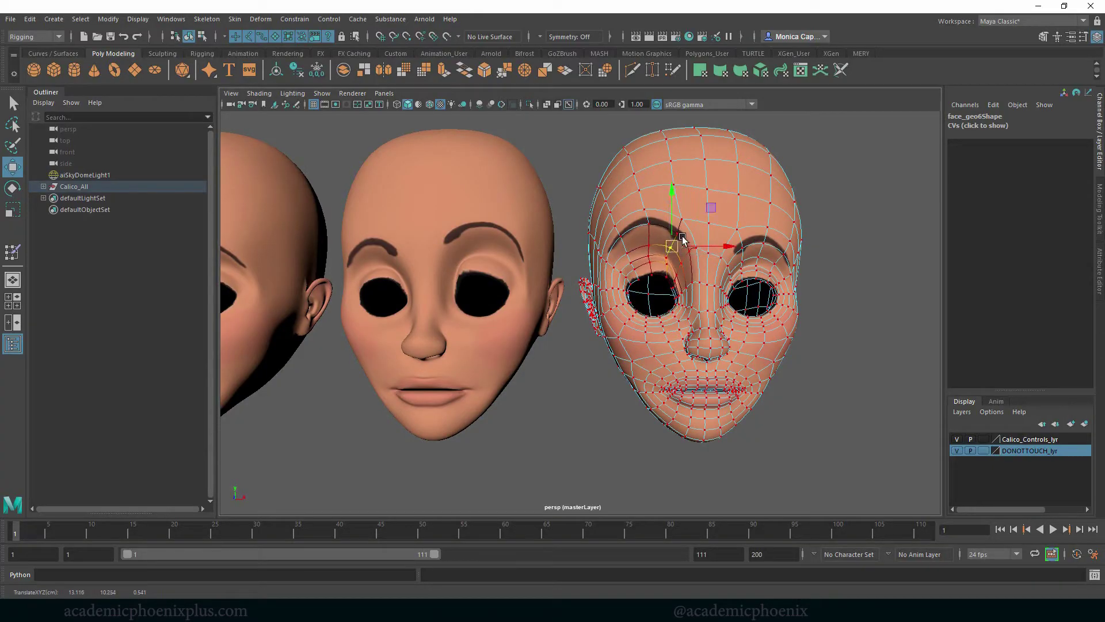
pyautogui.moveTo(757, 224); pyautogui.dragTo(789, 207, button='right')
pyautogui.keyDown('alt'); pyautogui.moveTo(823, 248); pyautogui.dragTo(738, 235, button='right'); pyautogui.keyUp('alt')
pyautogui.keyDown('alt'); pyautogui.moveTo(541, 275); pyautogui.dragTo(699, 265, button='middle'); pyautogui.keyUp('alt')
pyautogui.keyDown('alt'); pyautogui.moveTo(699, 265); pyautogui.dragTo(555, 257, button='right'); pyautogui.keyUp('alt')
pyautogui.moveTo(568, 300); pyautogui.dragTo(572, 286)
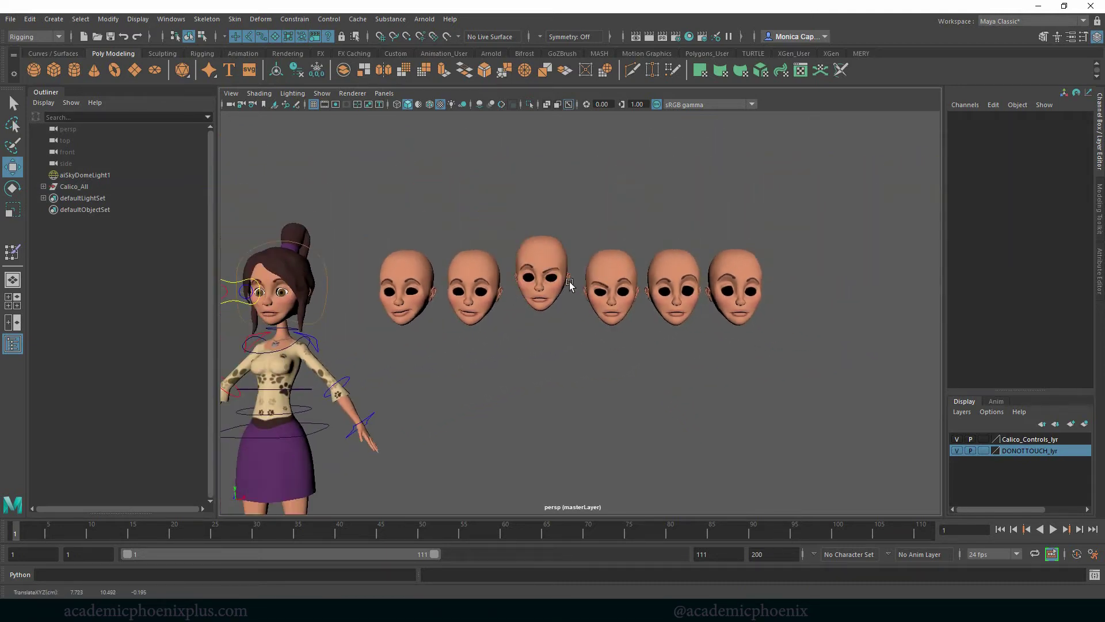
pyautogui.hotkey('ctrl', 'z')
# Duplicate the character's original face_geo and unlock the copy's translate, rotate and scale channels.
pyautogui.keyDown('alt'); pyautogui.moveTo(452, 341); pyautogui.dragTo(480, 339, button='middle'); pyautogui.keyUp('alt')
pyautogui.click(307, 308)
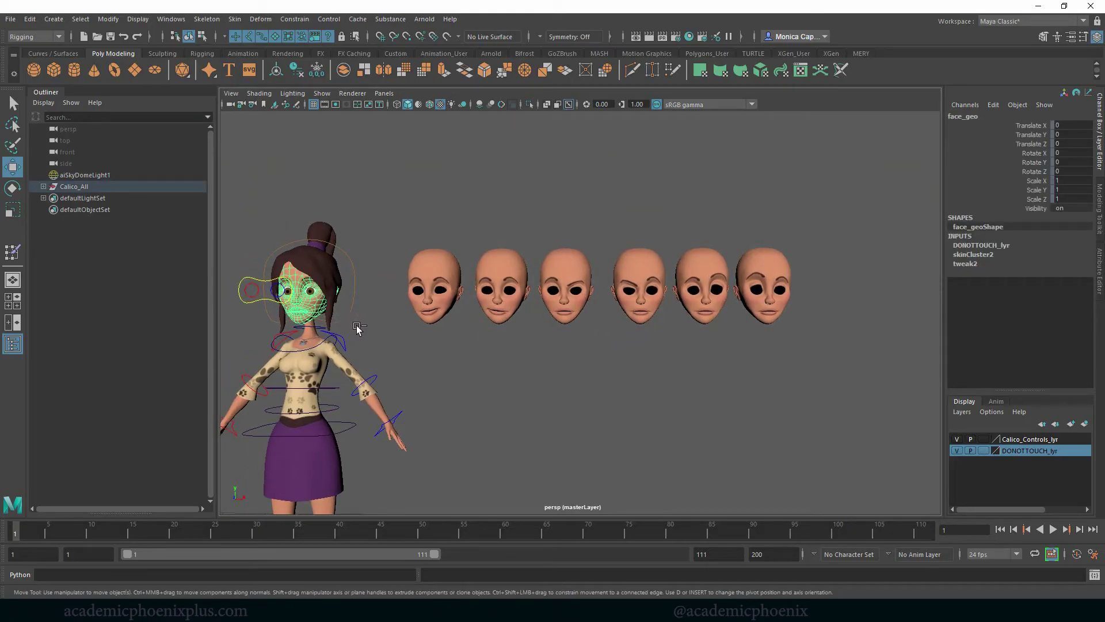
pyautogui.click(539, 289)
pyautogui.moveTo(1043, 199); pyautogui.dragTo(1035, 134)
pyautogui.rightClick(1035, 134)
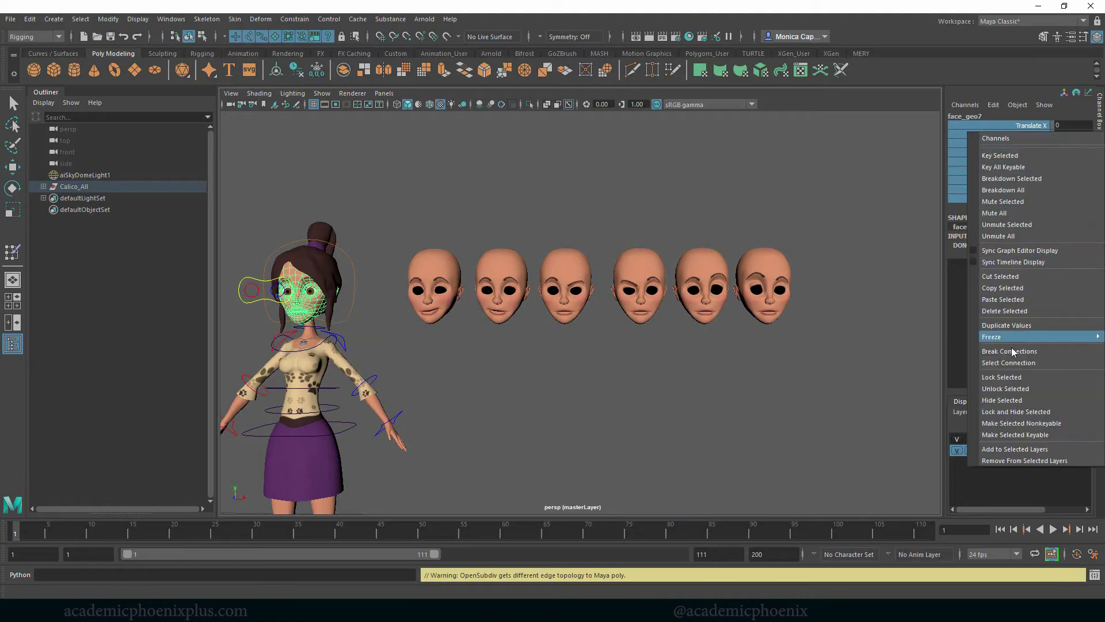
pyautogui.click(986, 389)
# Move the new face copy out beneath the row of sculpted faces and save the scene as a new file.
pyautogui.press('w')
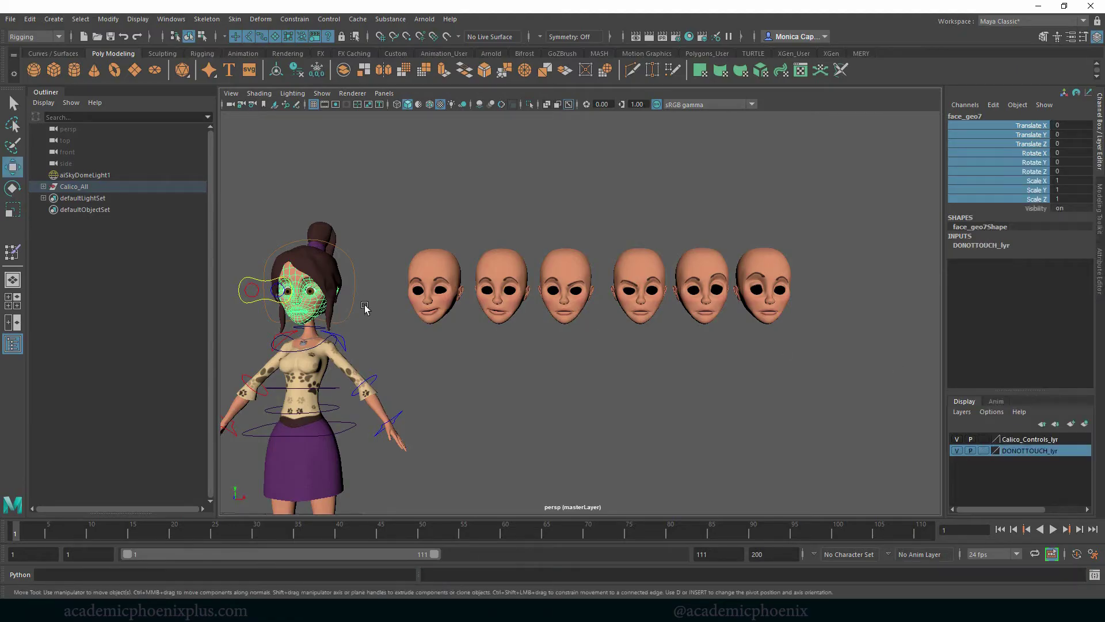
pyautogui.moveTo(329, 294); pyautogui.dragTo(575, 291)
pyautogui.moveTo(547, 236); pyautogui.dragTo(524, 340)
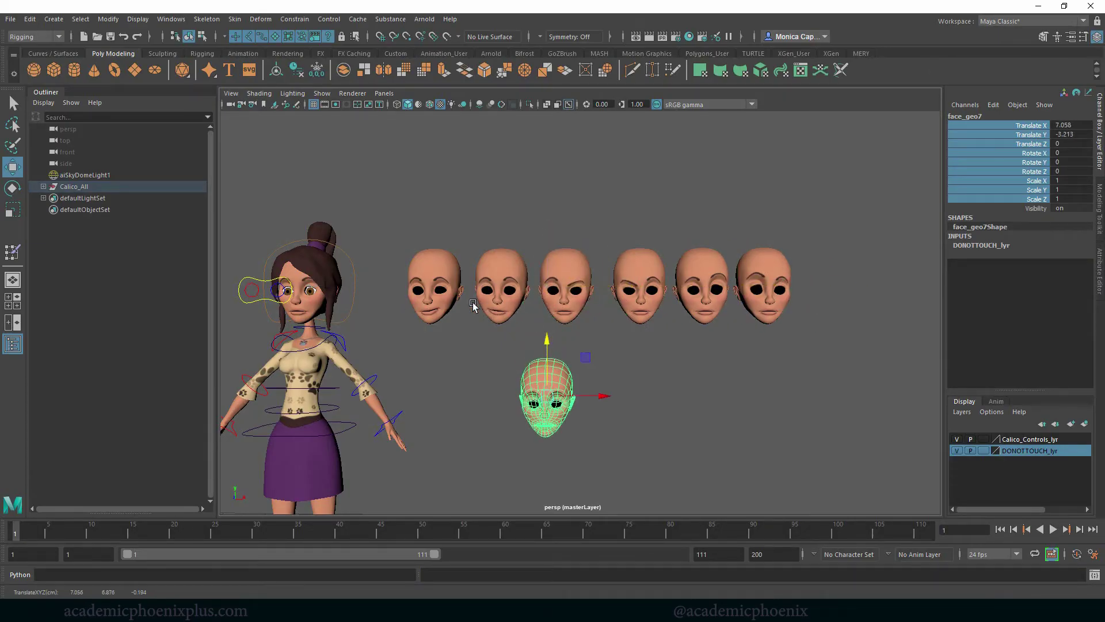
pyautogui.click(10, 19)
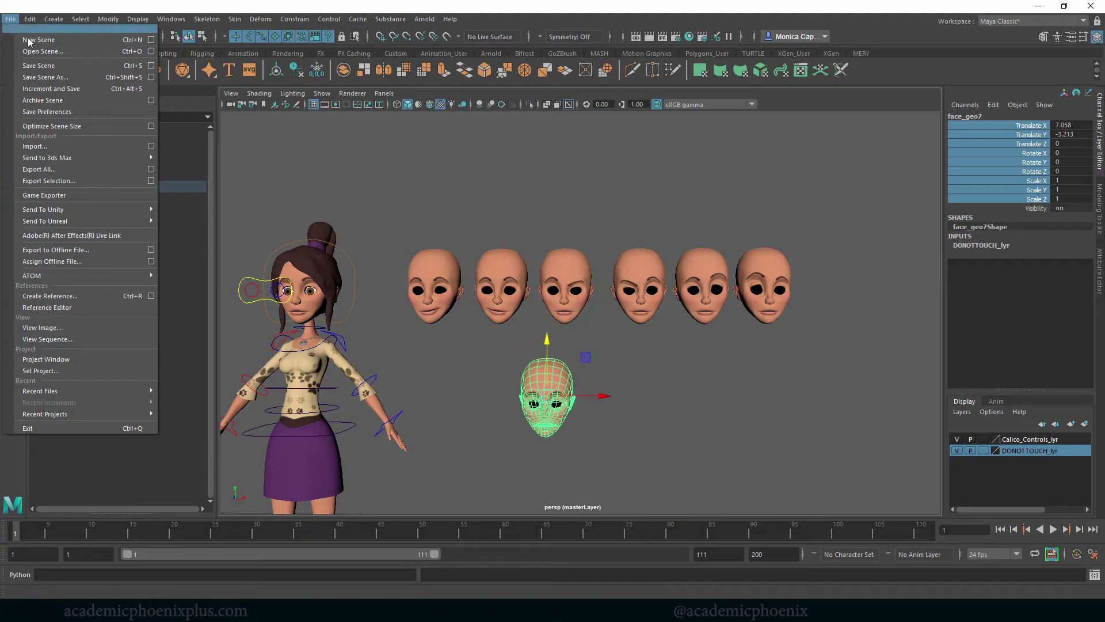
pyautogui.click(31, 77)
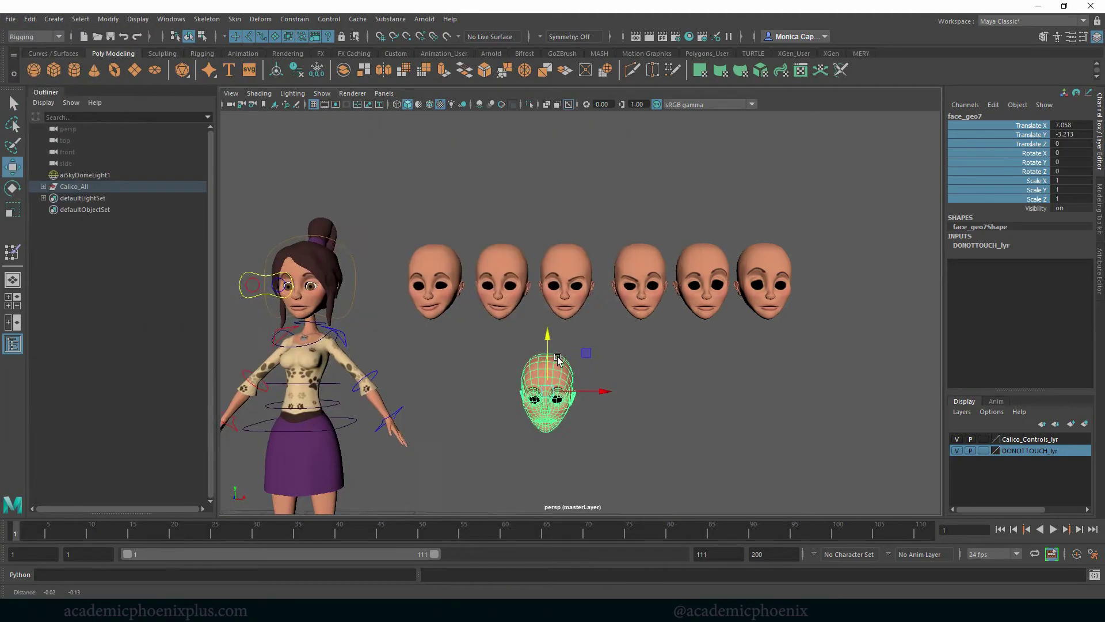
# Raise the new face copy closer to the row of faces and rename it l_blink.
pyautogui.scroll(5, 558, 360)
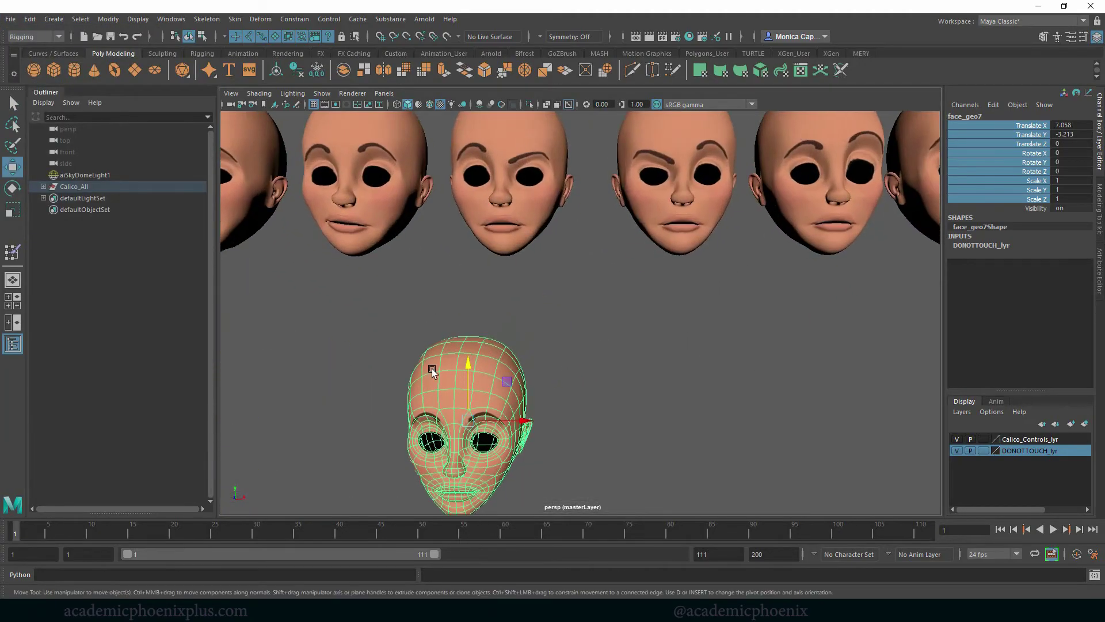
pyautogui.moveTo(464, 361); pyautogui.dragTo(709, 232)
pyautogui.click(986, 117)
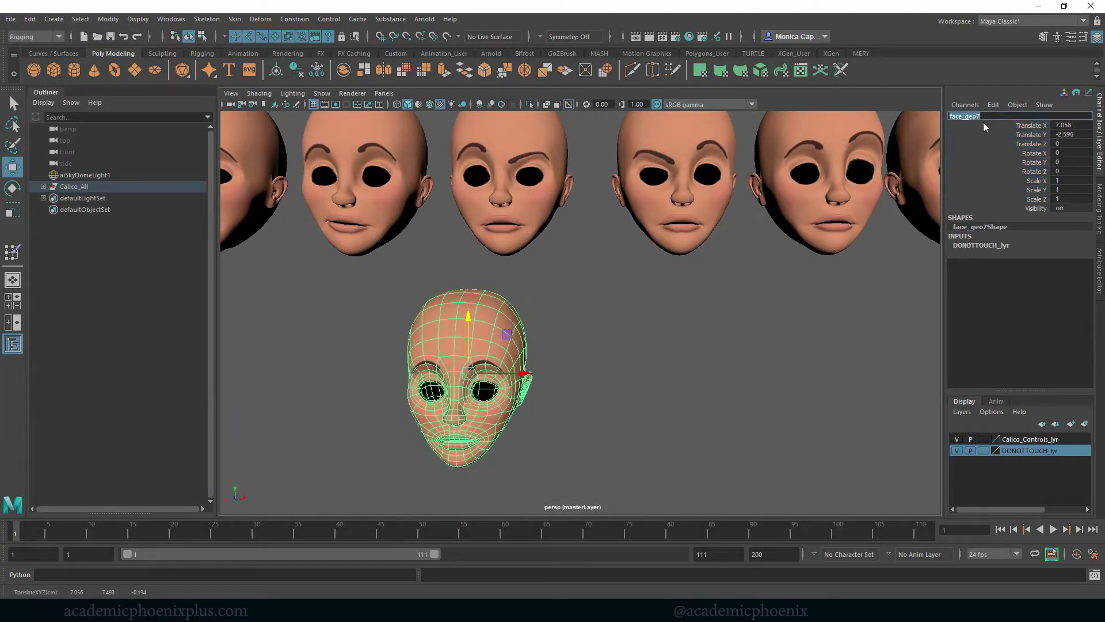
pyautogui.write('l_blink')
pyautogui.press('Return')
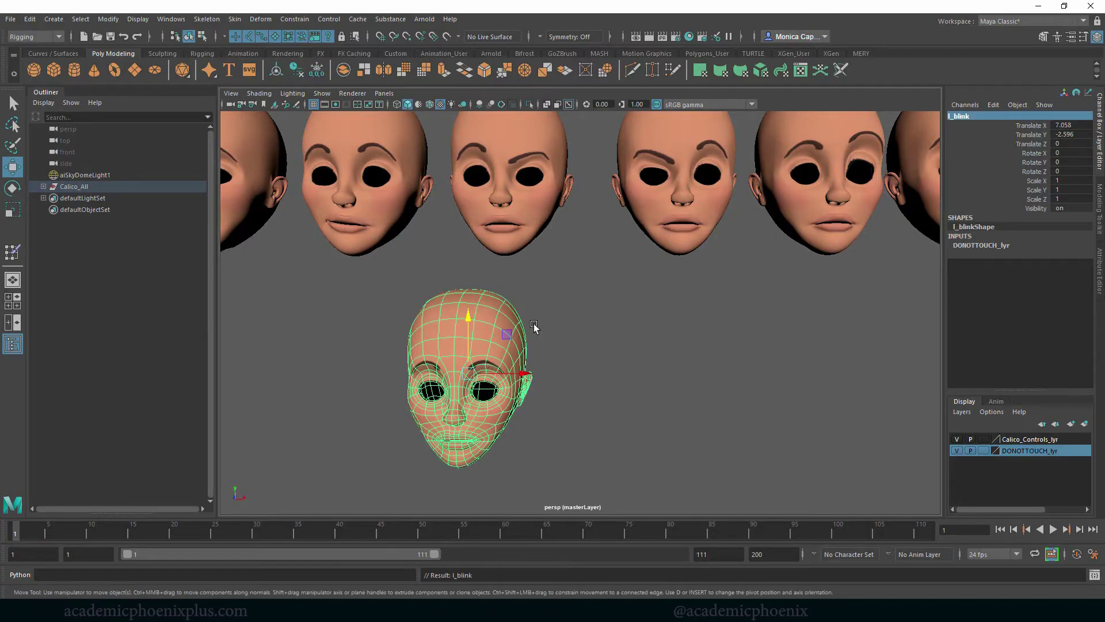
# Select the edges along the left upper eyelid of l_blink and lower them with soft selection.
pyautogui.keyDown('alt'); pyautogui.moveTo(533, 325); pyautogui.dragTo(622, 343, button='right'); pyautogui.keyUp('alt')
pyautogui.keyDown('alt'); pyautogui.moveTo(622, 343); pyautogui.dragTo(668, 264, button='middle'); pyautogui.keyUp('alt')
pyautogui.keyDown('alt'); pyautogui.moveTo(668, 264); pyautogui.dragTo(745, 229, button='right'); pyautogui.keyUp('alt')
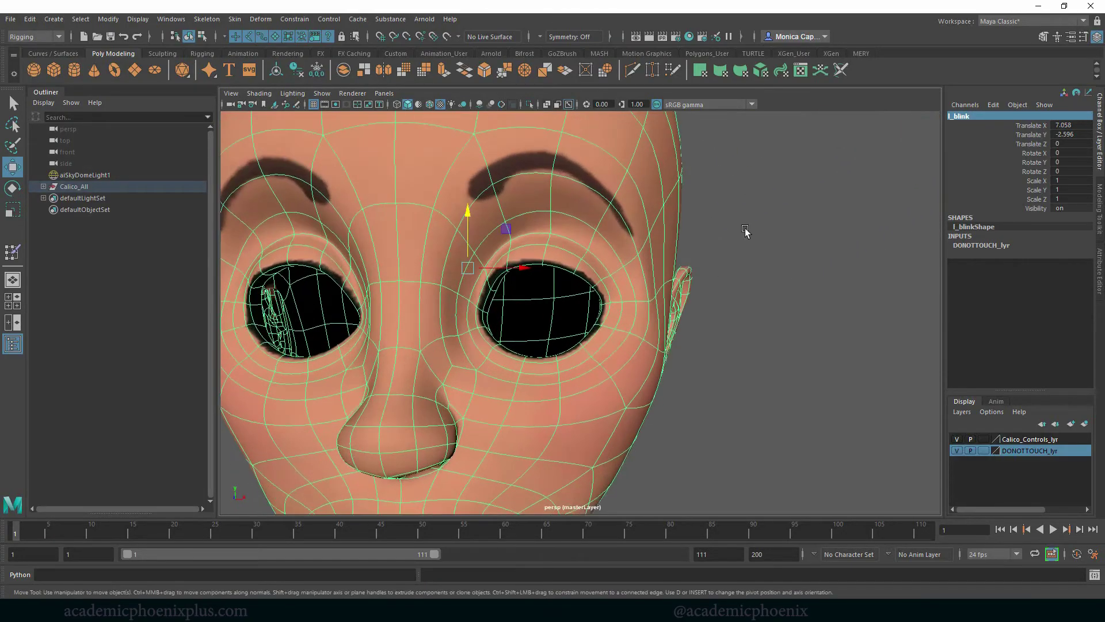
pyautogui.moveTo(557, 268); pyautogui.dragTo(518, 265, button='right')
pyautogui.click(556, 264)
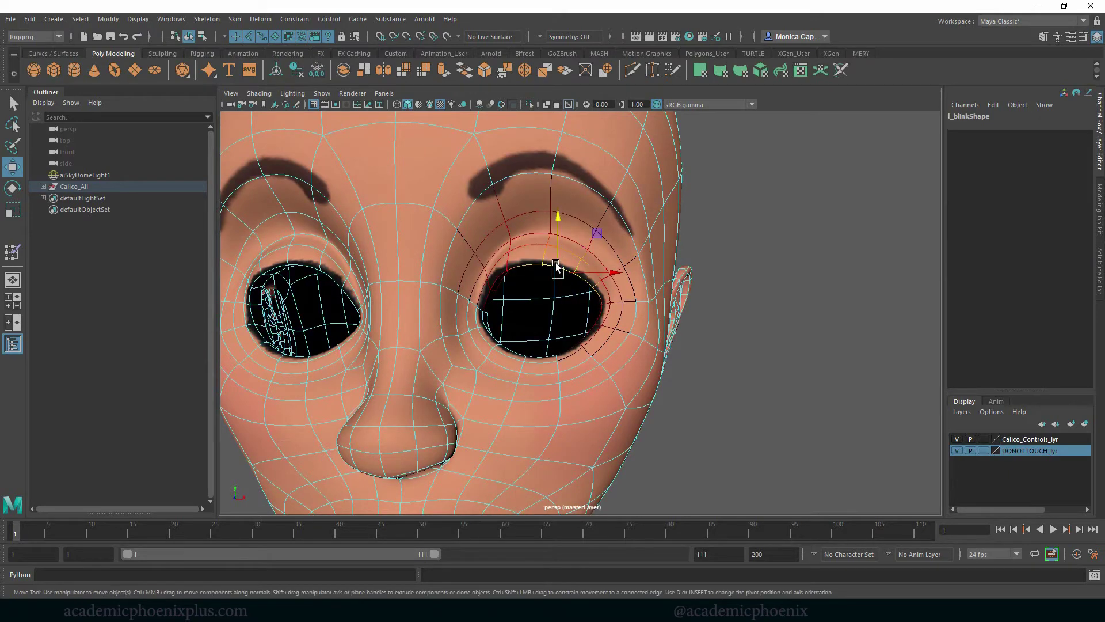
pyautogui.keyDown('shift'); pyautogui.click(516, 266); pyautogui.keyUp('shift')
pyautogui.keyDown('shift'); pyautogui.click(520, 246); pyautogui.keyUp('shift')
pyautogui.keyDown('shift'); pyautogui.click(595, 271); pyautogui.keyUp('shift')
pyautogui.keyDown('shift'); pyautogui.click(503, 262); pyautogui.keyUp('shift')
pyautogui.moveTo(544, 203); pyautogui.dragTo(528, 245)
# Turn soft selection off and lower the left upper eyelid's rim edges further over the eye opening.
pyautogui.press('b')
pyautogui.moveTo(547, 218); pyautogui.dragTo(543, 260)
pyautogui.press('r')
pyautogui.press('w')
pyautogui.keyDown('alt'); pyautogui.moveTo(621, 374); pyautogui.dragTo(606, 309, button='middle'); pyautogui.keyUp('alt')
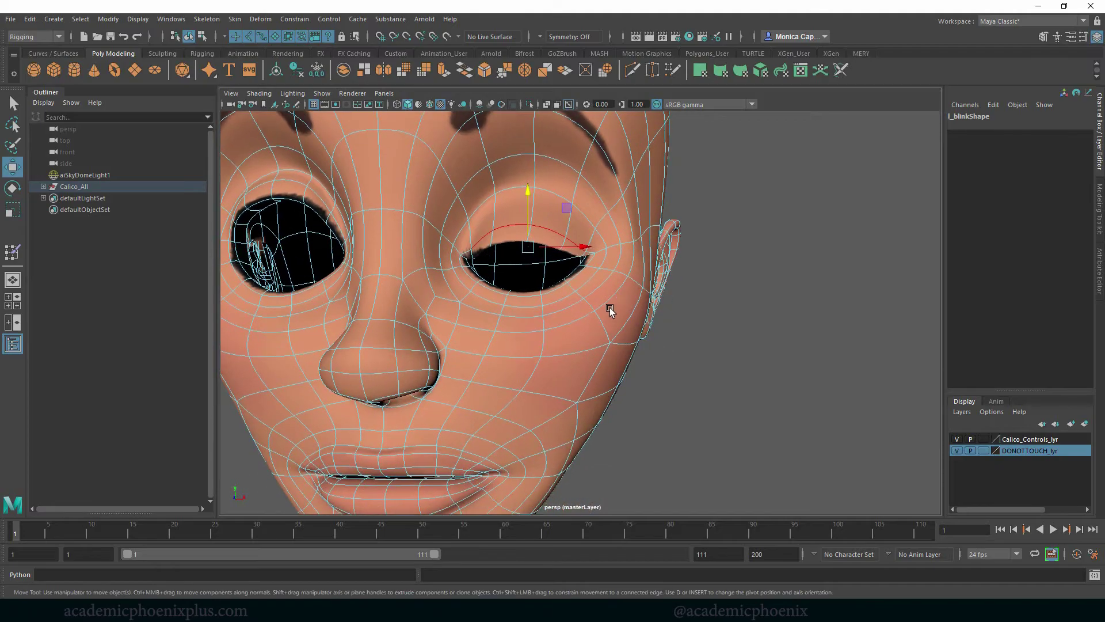
pyautogui.moveTo(527, 190); pyautogui.dragTo(533, 217)
# Reposition the left upper eyelid's rim edges from a side view so that the lid follows the eyeball.
pyautogui.keyDown('alt'); pyautogui.moveTo(433, 238); pyautogui.dragTo(523, 235, button='middle'); pyautogui.keyUp('alt')
pyautogui.keyDown('alt'); pyautogui.moveTo(523, 236); pyautogui.dragTo(399, 252); pyautogui.keyUp('alt')
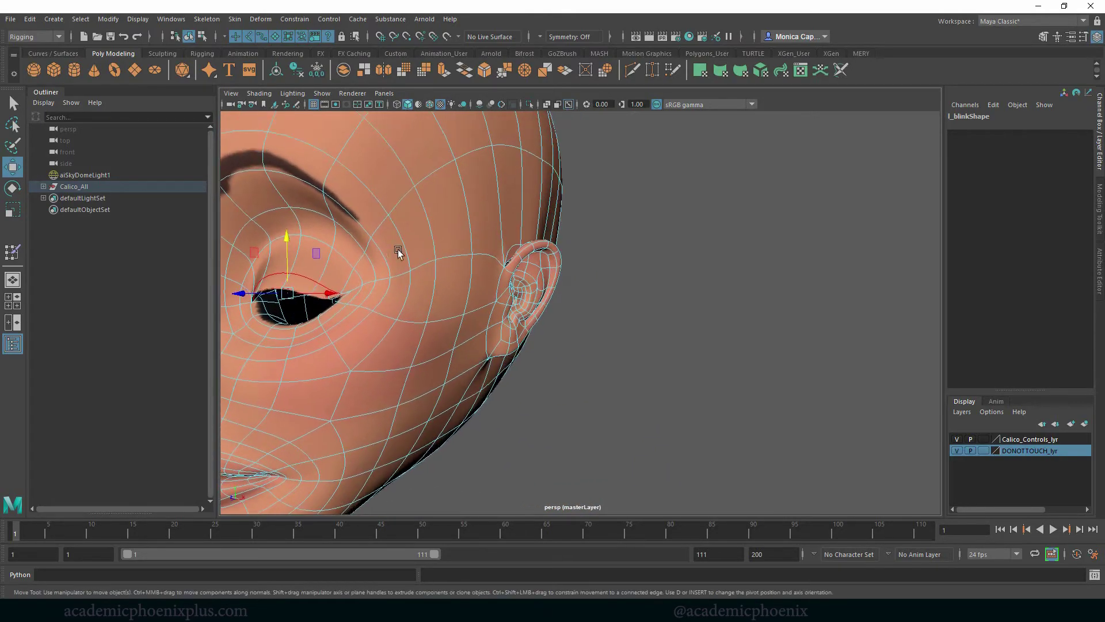
pyautogui.click(300, 274)
pyautogui.keyDown('shift'); pyautogui.click(277, 273); pyautogui.keyUp('shift')
pyautogui.keyDown('alt'); pyautogui.moveTo(389, 271); pyautogui.dragTo(592, 250, button='middle'); pyautogui.keyUp('alt')
pyautogui.keyDown('alt'); pyautogui.moveTo(578, 259); pyautogui.dragTo(411, 262); pyautogui.keyUp('alt')
pyautogui.moveTo(328, 272); pyautogui.dragTo(447, 251)
# Lower the edges at the middle of the left upper eyelid slightly, and compare the unsmoothed and smoothed mesh display.
pyautogui.keyDown('alt'); pyautogui.moveTo(568, 223); pyautogui.dragTo(567, 269, button='middle'); pyautogui.keyUp('alt')
pyautogui.keyDown('alt'); pyautogui.moveTo(568, 270); pyautogui.dragTo(627, 288, button='right'); pyautogui.keyUp('alt')
pyautogui.keyDown('alt'); pyautogui.moveTo(570, 283); pyautogui.dragTo(695, 291); pyautogui.keyUp('alt')
pyautogui.keyDown('alt'); pyautogui.moveTo(695, 291); pyautogui.dragTo(634, 271, button='right'); pyautogui.keyUp('alt')
pyautogui.keyDown('alt'); pyautogui.moveTo(634, 272); pyautogui.dragTo(624, 256, button='middle'); pyautogui.keyUp('alt')
pyautogui.keyDown('alt'); pyautogui.moveTo(720, 270); pyautogui.dragTo(661, 264, button='middle'); pyautogui.keyUp('alt')
pyautogui.click(621, 254)
pyautogui.keyDown('shift'); pyautogui.click(603, 251); pyautogui.keyUp('shift')
pyautogui.moveTo(620, 231); pyautogui.dragTo(622, 236)
pyautogui.press('1')
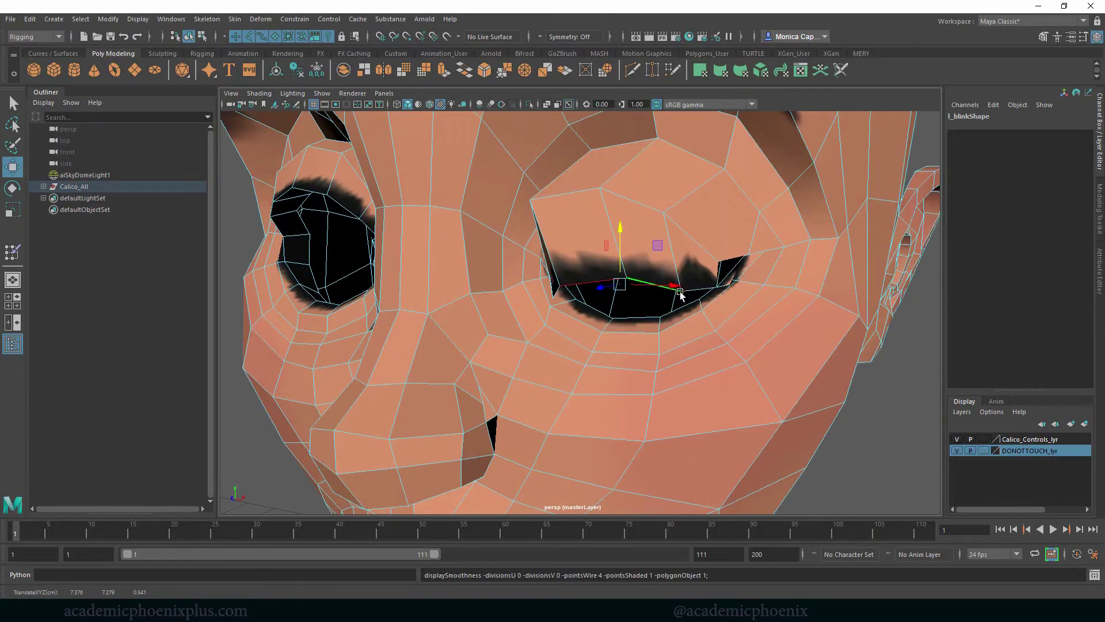
pyautogui.press('3')
# Select the edges along the left lower eyelid's rim and raise them toward the upper lid.
pyautogui.keyDown('alt'); pyautogui.moveTo(678, 339); pyautogui.dragTo(592, 361); pyautogui.keyUp('alt')
pyautogui.click(643, 291)
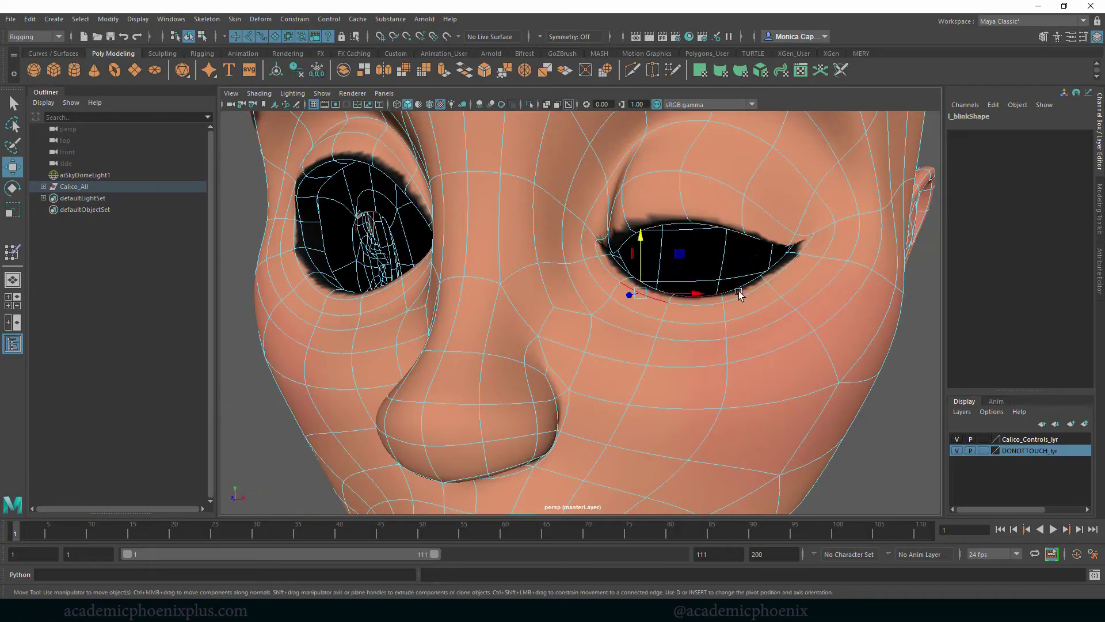
pyautogui.click(733, 289)
pyautogui.keyDown('shift'); pyautogui.click(704, 294); pyautogui.keyUp('shift')
pyautogui.keyDown('shift'); pyautogui.click(662, 288); pyautogui.keyUp('shift')
pyautogui.keyDown('shift'); pyautogui.click(629, 270); pyautogui.keyUp('shift')
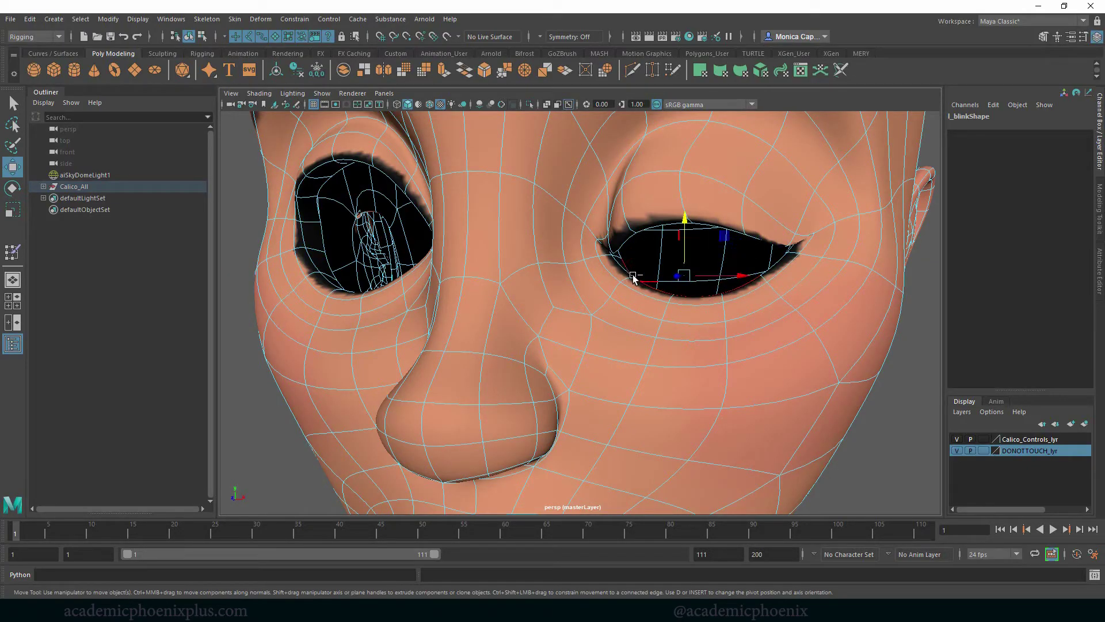
pyautogui.hotkey('ctrl', 'z')
pyautogui.keyDown('shift'); pyautogui.click(630, 273); pyautogui.keyUp('shift')
pyautogui.hotkey('ctrl', 'z')
pyautogui.keyDown('shift'); pyautogui.click(626, 276); pyautogui.keyUp('shift')
pyautogui.click(683, 292)
pyautogui.hotkey('ctrl', 'z')
pyautogui.keyDown('alt'); pyautogui.moveTo(835, 302); pyautogui.dragTo(754, 320, button='middle'); pyautogui.keyUp('alt')
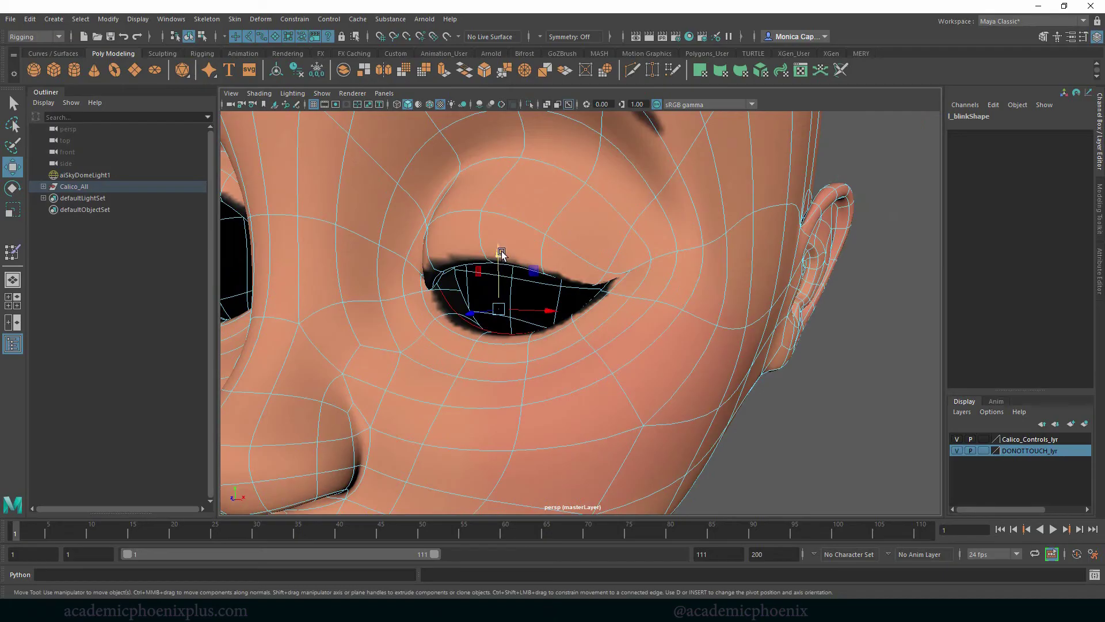
pyautogui.click(500, 252)
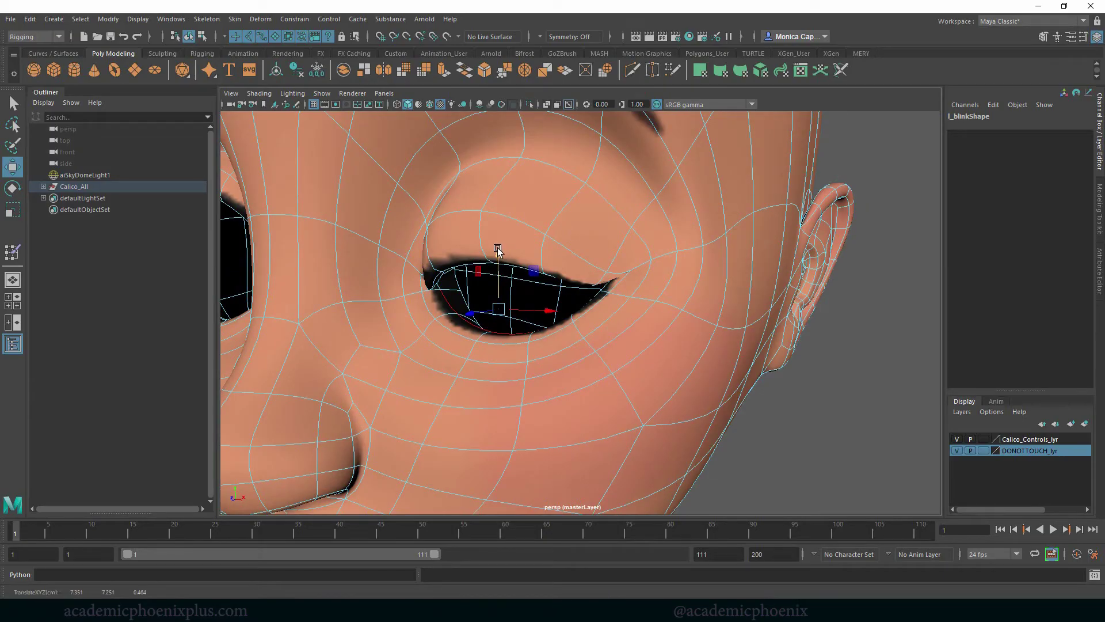
pyautogui.moveTo(498, 251)
pyautogui.mouseDown()
pyautogui.moveTo(498, 214)
pyautogui.moveTo(498, 259)
pyautogui.moveTo(495, 247)
pyautogui.mouseUp()
# Adjust the depth and height of the left lower eyelid's rim edges to bring them up to the upper lid.
pyautogui.press('r')
pyautogui.keyDown('alt'); pyautogui.moveTo(322, 259); pyautogui.dragTo(445, 246, button='middle'); pyautogui.keyUp('alt')
pyautogui.press('w')
pyautogui.click(328, 256)
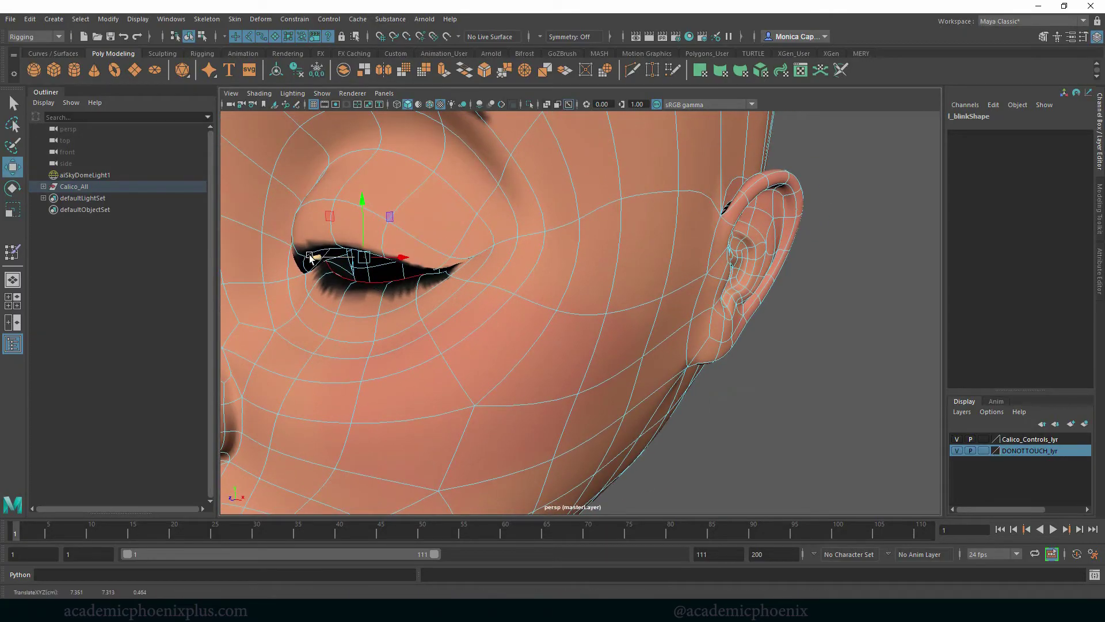
pyautogui.hotkey('ctrl', 'z')
pyautogui.moveTo(315, 258); pyautogui.dragTo(325, 199)
pyautogui.press('r')
pyautogui.press('w')
pyautogui.keyDown('alt'); pyautogui.moveTo(407, 220); pyautogui.dragTo(427, 224); pyautogui.keyUp('alt')
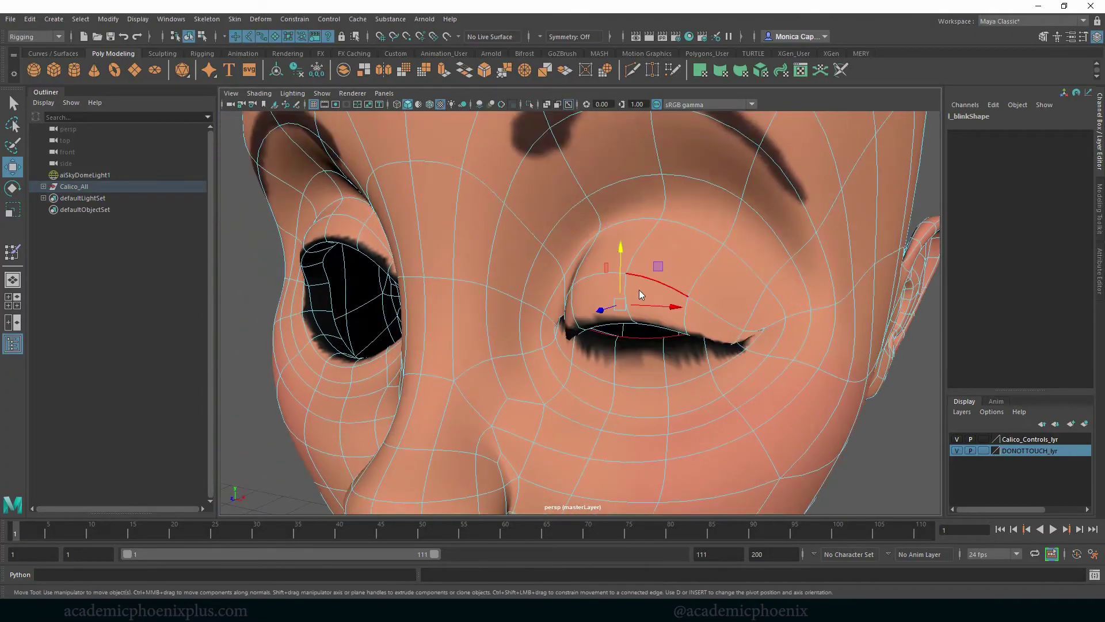
# Switch to vertices and move the two middle vertices on the left lower eyelid's rim upward and forward.
pyautogui.press('F9')
pyautogui.keyDown('alt'); pyautogui.moveTo(630, 287); pyautogui.dragTo(574, 321); pyautogui.keyUp('alt')
pyautogui.click(610, 307)
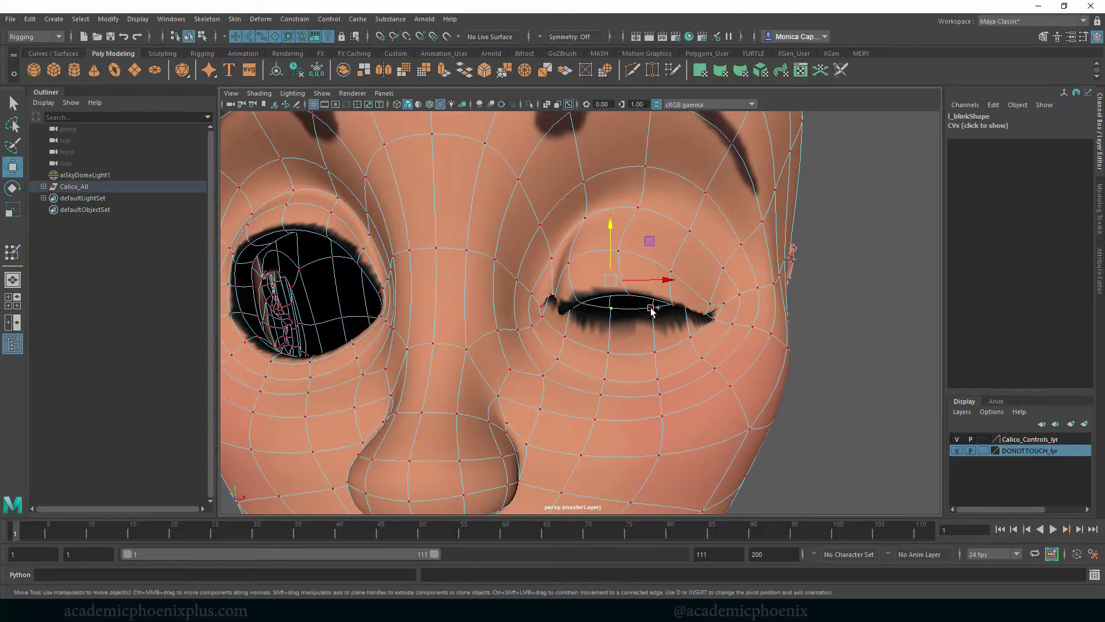
pyautogui.click(620, 333)
pyautogui.keyDown('shift'); pyautogui.click(653, 311); pyautogui.keyUp('shift')
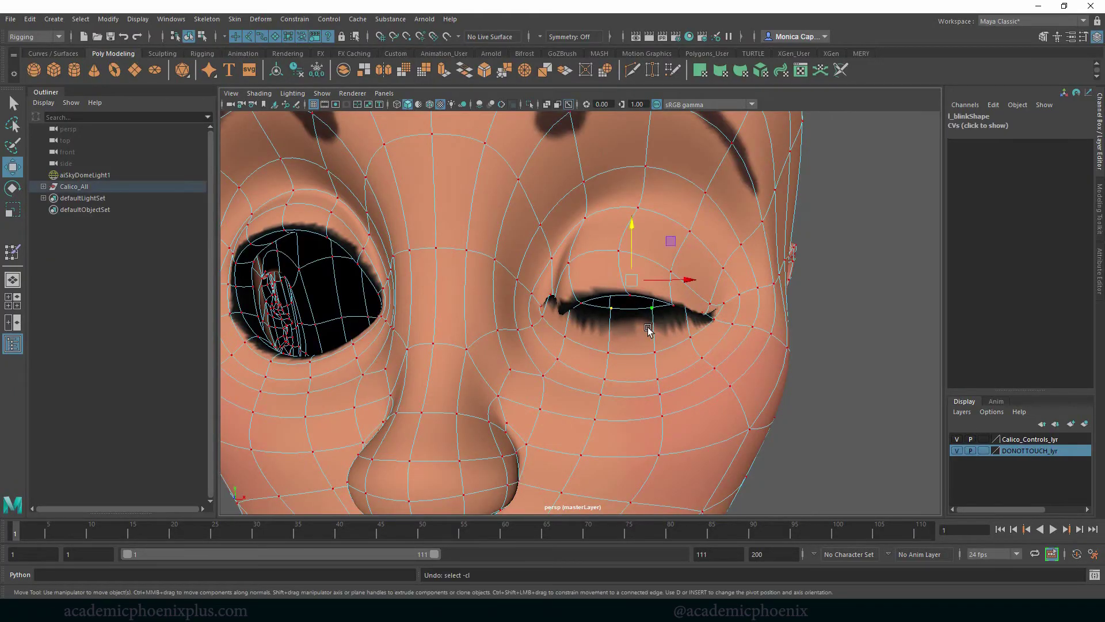
pyautogui.keyDown('alt'); pyautogui.moveTo(648, 330); pyautogui.dragTo(602, 330); pyautogui.keyUp('alt')
pyautogui.press('f')
pyautogui.keyDown('alt'); pyautogui.moveTo(521, 311); pyautogui.dragTo(549, 288, button='right'); pyautogui.keyUp('alt')
pyautogui.keyDown('alt'); pyautogui.moveTo(548, 288); pyautogui.dragTo(516, 312); pyautogui.keyUp('alt')
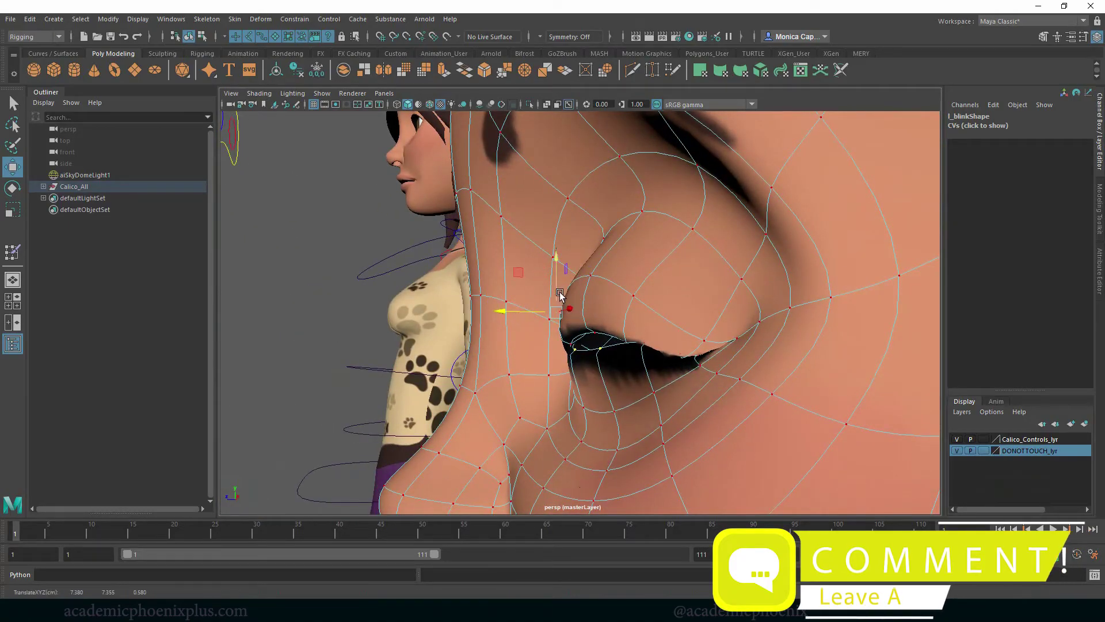
pyautogui.click(565, 295)
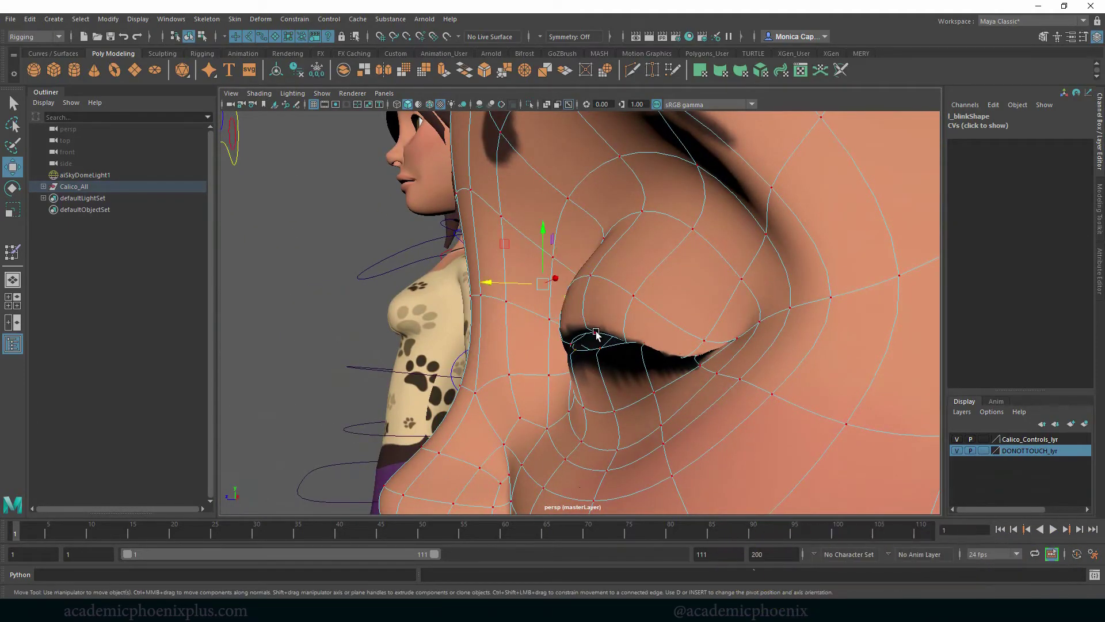
# Select the two middle rim vertices of the left upper eyelid and move them against the lower lid.
pyautogui.click(596, 332)
pyautogui.keyDown('shift'); pyautogui.click(572, 344); pyautogui.keyUp('shift')
pyautogui.moveTo(571, 325); pyautogui.dragTo(514, 354)
# Lower the lid vertices at the inner and outer corners of the left eye to narrow the remaining gaps.
pyautogui.click(477, 337)
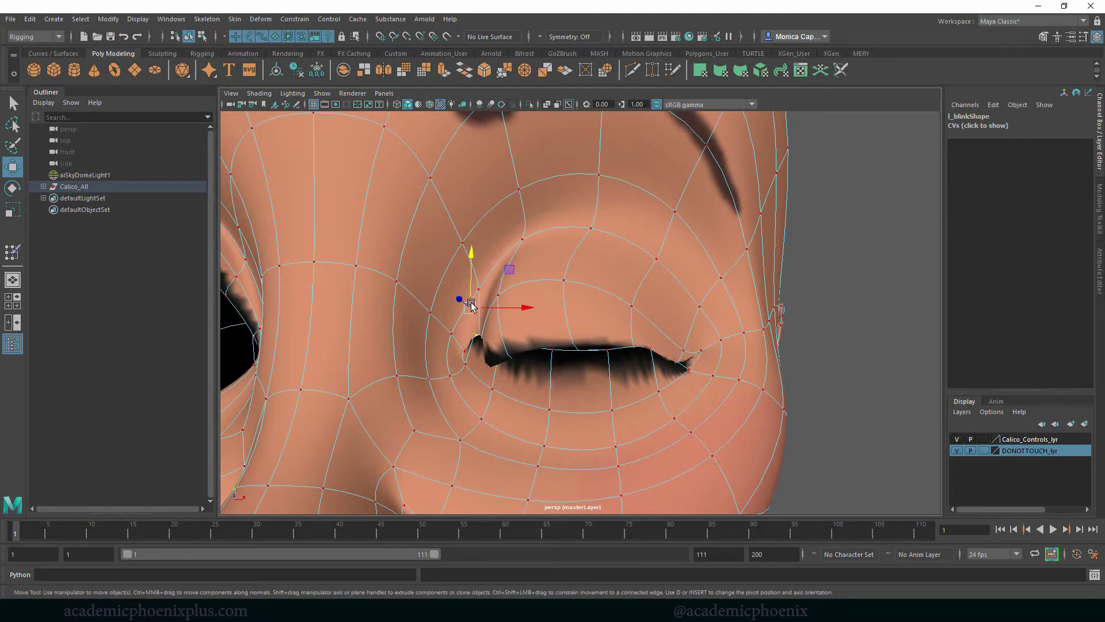
pyautogui.moveTo(484, 338); pyautogui.dragTo(604, 380)
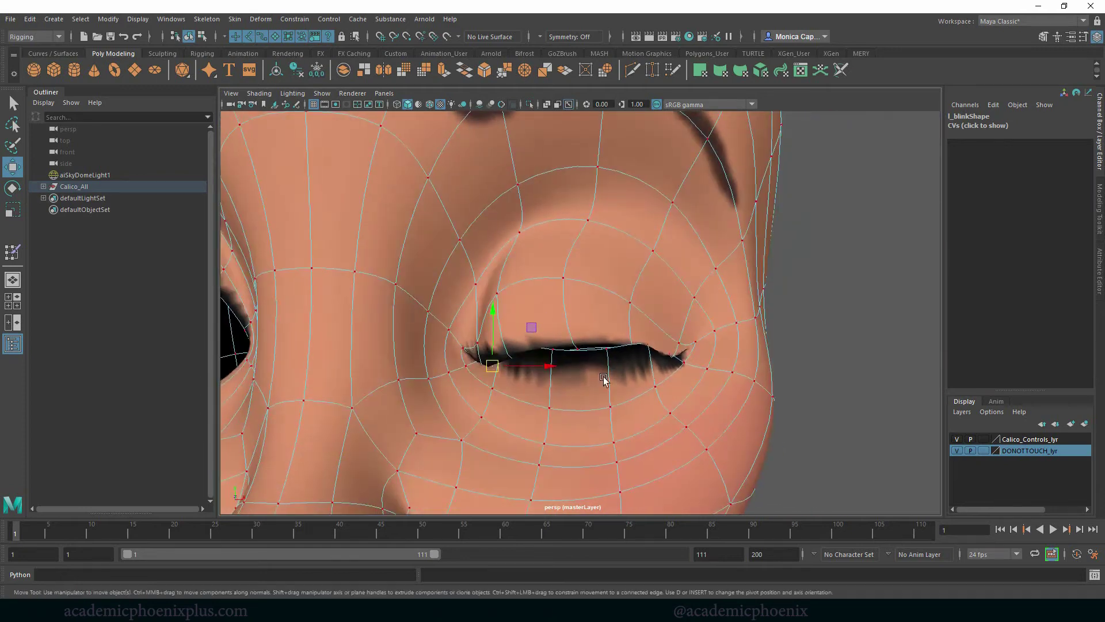
pyautogui.click(649, 347)
pyautogui.moveTo(652, 308); pyautogui.dragTo(678, 370)
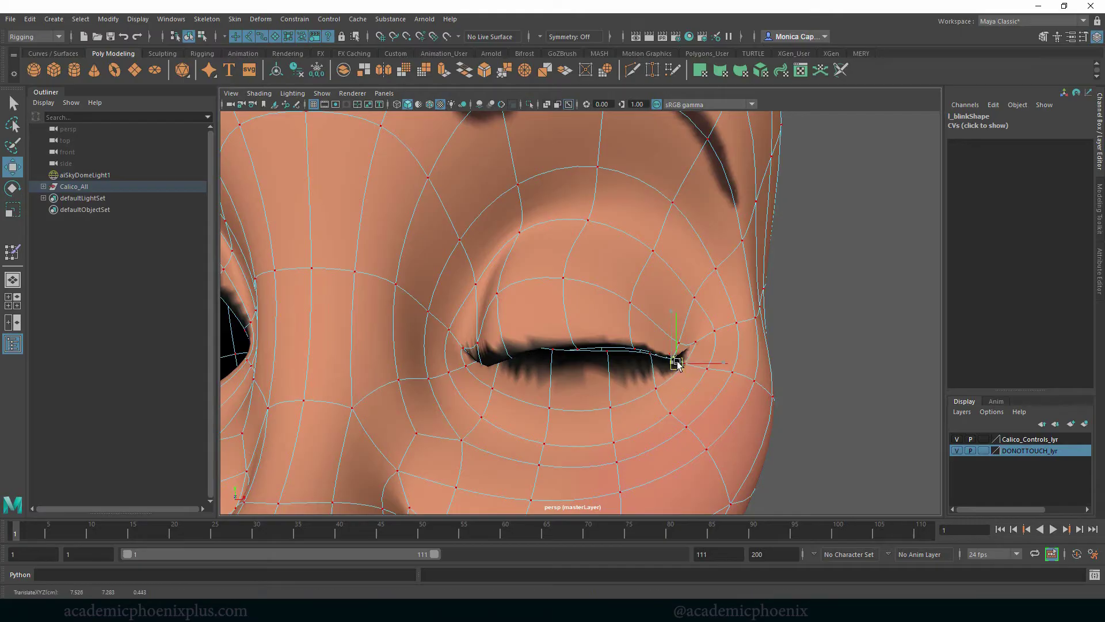
# Move the lid vertices at the left eye's outer and inner corners vertically to close the corner gaps.
pyautogui.keyDown('alt'); pyautogui.moveTo(570, 374); pyautogui.dragTo(711, 361); pyautogui.keyUp('alt')
pyautogui.click(633, 369)
pyautogui.moveTo(508, 277); pyautogui.dragTo(383, 288)
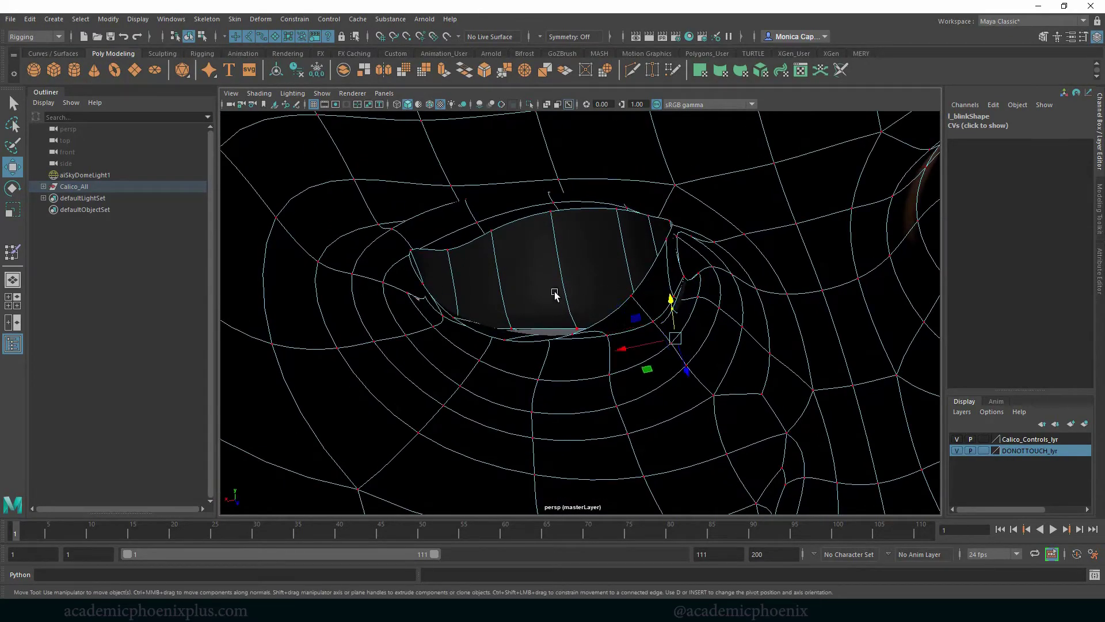
pyautogui.keyDown('alt'); pyautogui.moveTo(551, 289); pyautogui.dragTo(540, 311); pyautogui.keyUp('alt')
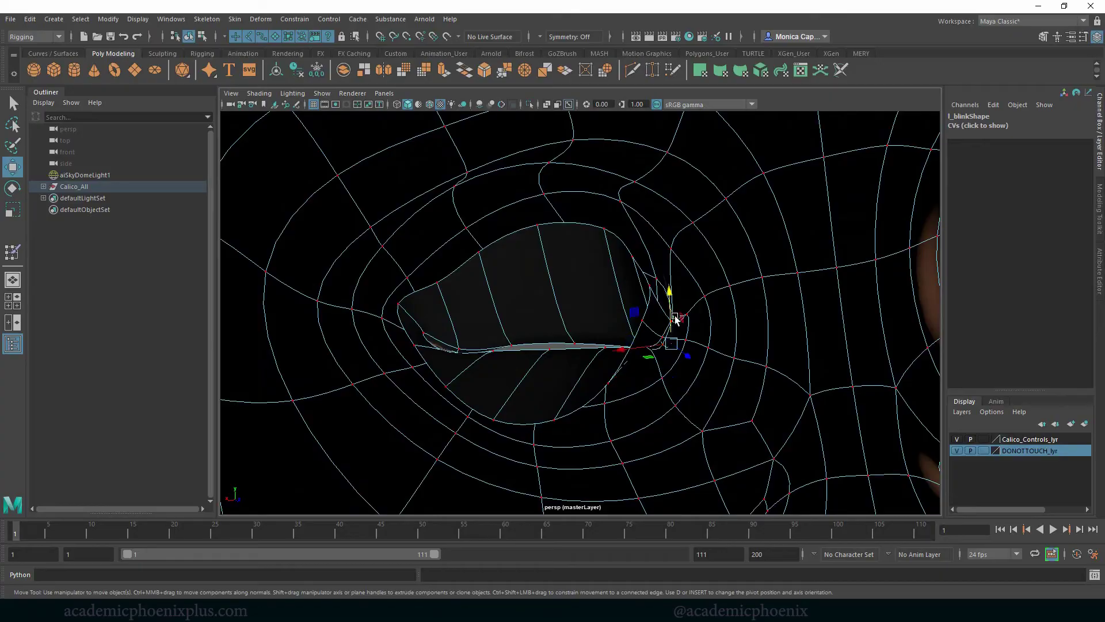
pyautogui.moveTo(666, 320); pyautogui.dragTo(665, 291)
pyautogui.keyDown('alt'); pyautogui.moveTo(547, 315); pyautogui.dragTo(821, 322); pyautogui.keyUp('alt')
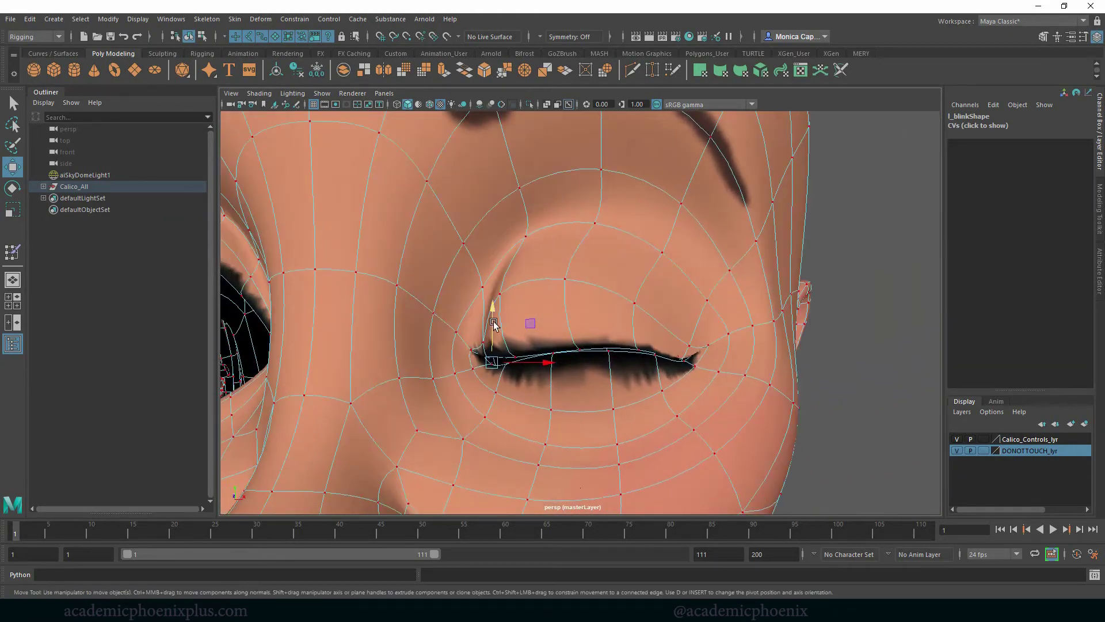
pyautogui.moveTo(493, 326); pyautogui.dragTo(493, 313)
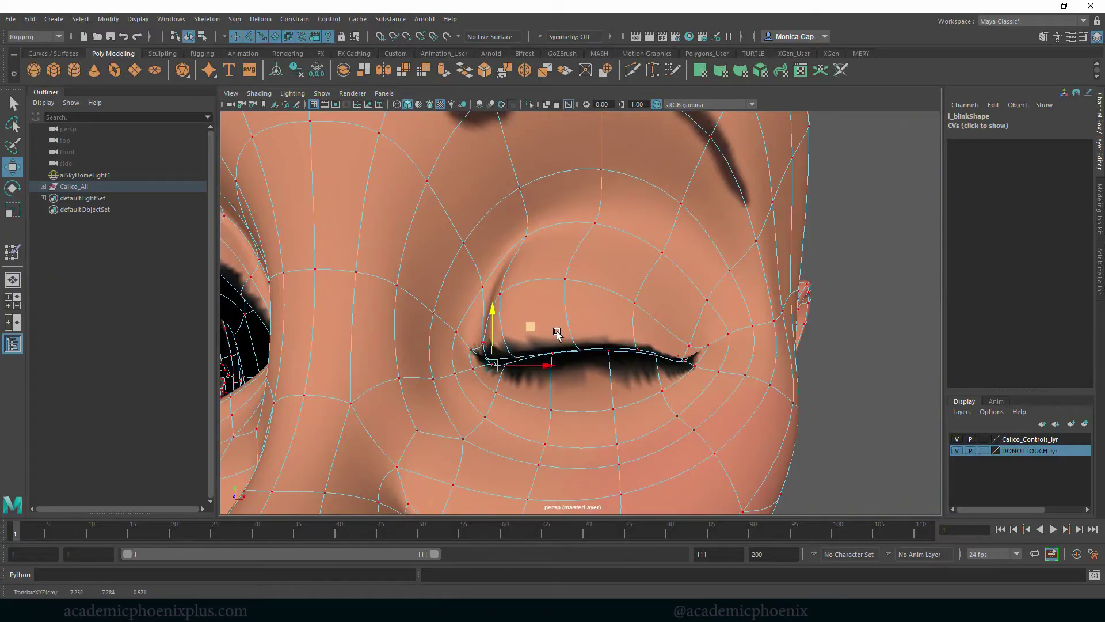
# Check the left eyelid seam from behind the face and readjust the height of the remaining corner vertex.
pyautogui.keyDown('alt'); pyautogui.moveTo(569, 333); pyautogui.dragTo(517, 373); pyautogui.keyUp('alt')
pyautogui.keyDown('alt'); pyautogui.moveTo(651, 355); pyautogui.dragTo(460, 314); pyautogui.keyUp('alt')
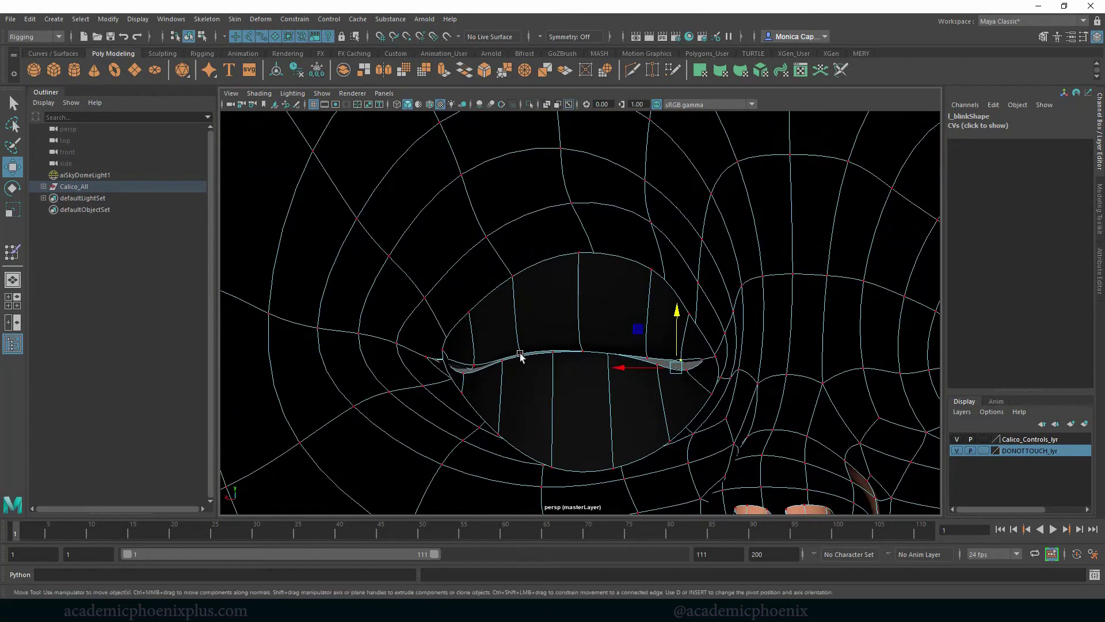
pyautogui.moveTo(484, 366)
pyautogui.keyDown('alt'); pyautogui.mouseDown()
pyautogui.moveTo(581, 356)
pyautogui.moveTo(591, 365)
pyautogui.moveTo(546, 388)
pyautogui.mouseUp(); pyautogui.keyUp('alt')
pyautogui.keyDown('alt'); pyautogui.moveTo(582, 355); pyautogui.dragTo(692, 349); pyautogui.keyUp('alt')
pyautogui.click(480, 365)
pyautogui.hotkey('ctrl', 'z')
pyautogui.moveTo(488, 366); pyautogui.dragTo(489, 358)
pyautogui.keyDown('alt'); pyautogui.moveTo(603, 360); pyautogui.dragTo(536, 368); pyautogui.keyUp('alt')
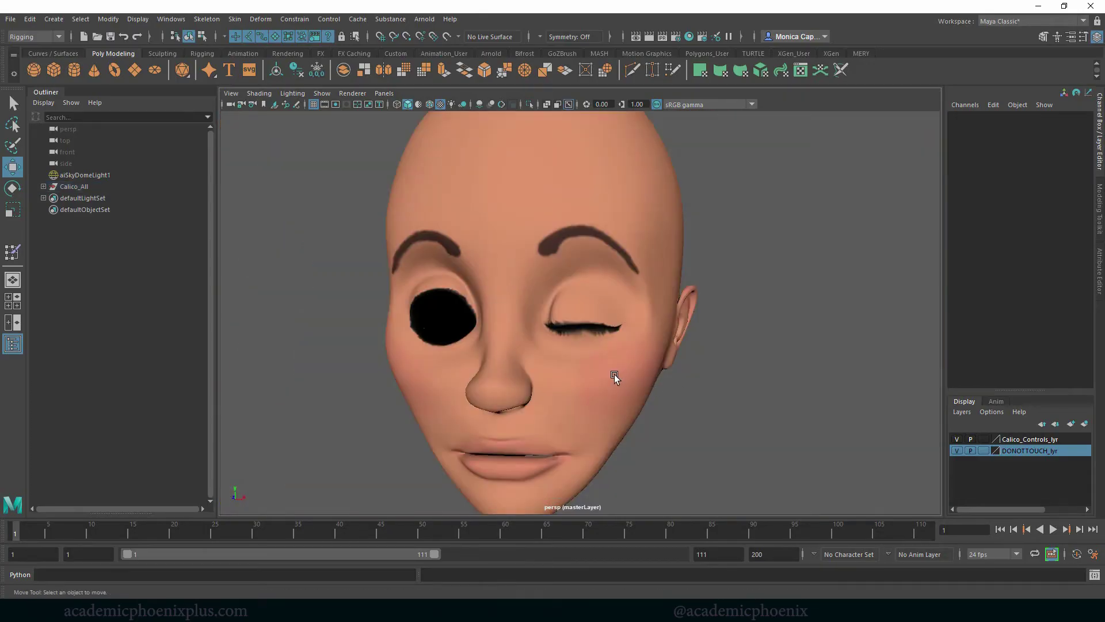
# Duplicate Calico's original face mesh and unlock the copy's translate, rotate and scale channels.
pyautogui.click(615, 377)
pyautogui.keyDown('alt'); pyautogui.moveTo(779, 367); pyautogui.dragTo(659, 341, button='right'); pyautogui.keyUp('alt')
pyautogui.keyDown('alt'); pyautogui.moveTo(681, 282); pyautogui.dragTo(490, 290, button='right'); pyautogui.keyUp('alt')
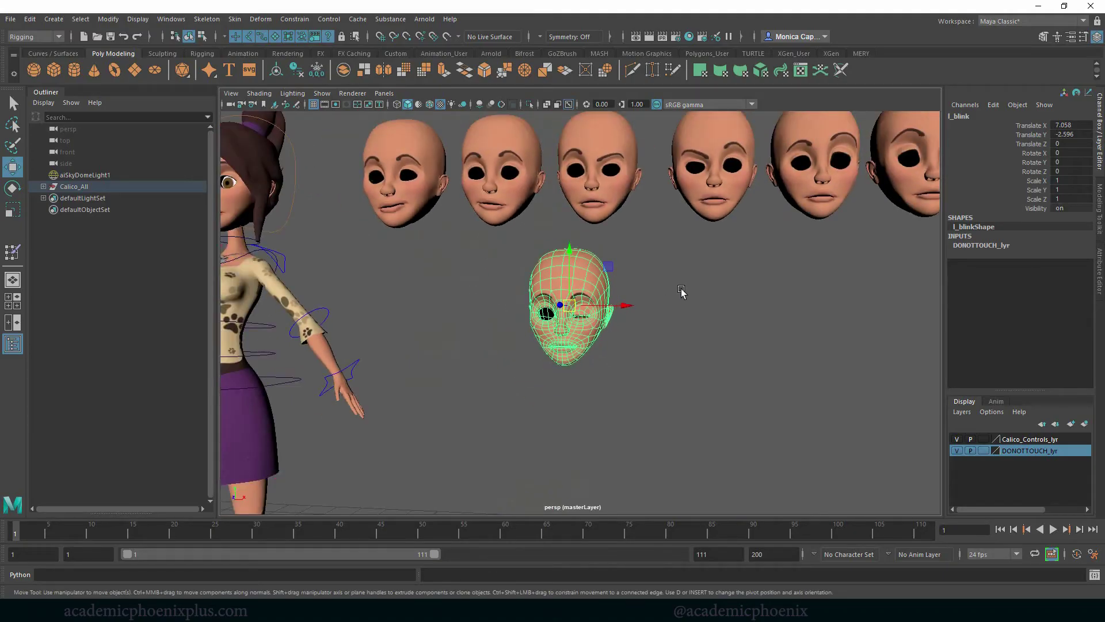
pyautogui.keyDown('alt'); pyautogui.moveTo(679, 294); pyautogui.dragTo(631, 282, button='right'); pyautogui.keyUp('alt')
pyautogui.click(294, 232)
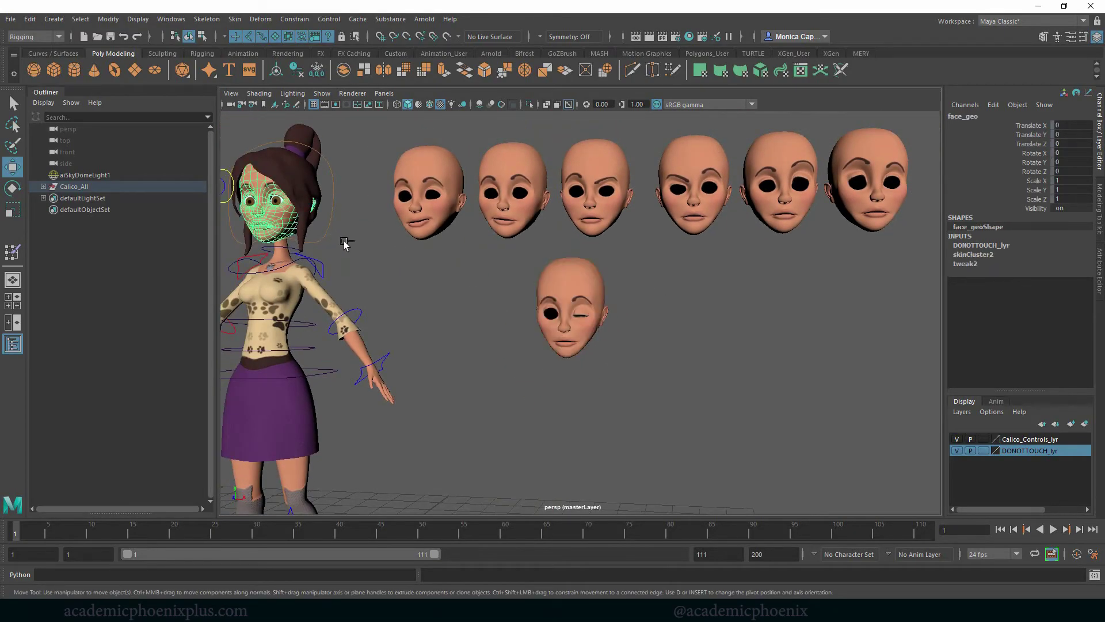
pyautogui.hotkey('ctrl', 'd')
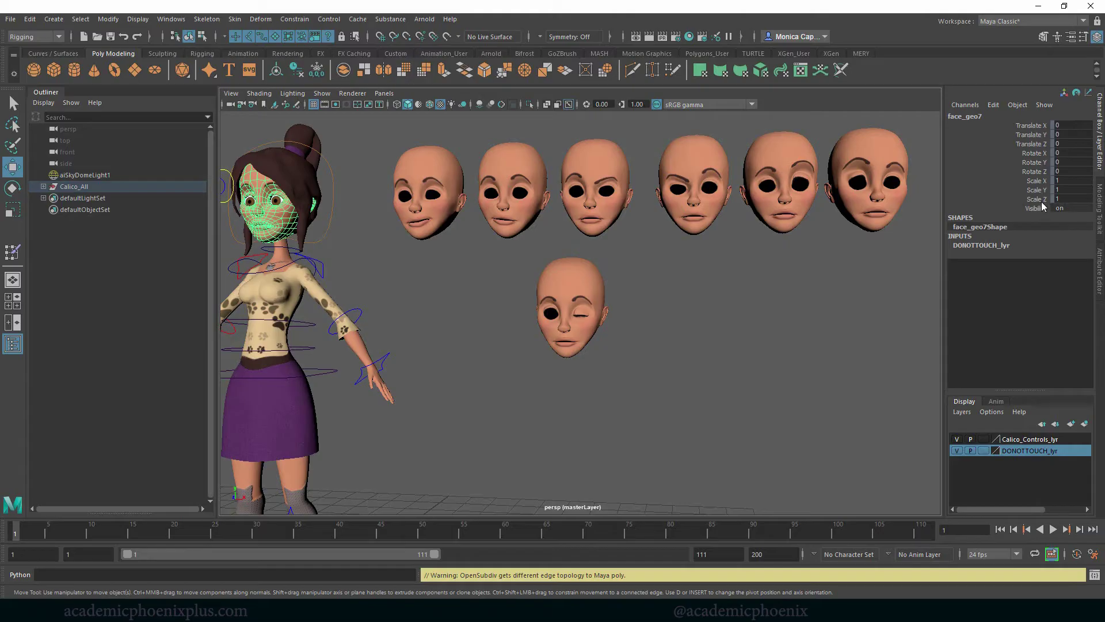
pyautogui.moveTo(1041, 201); pyautogui.dragTo(1032, 126)
pyautogui.rightClick(1029, 151)
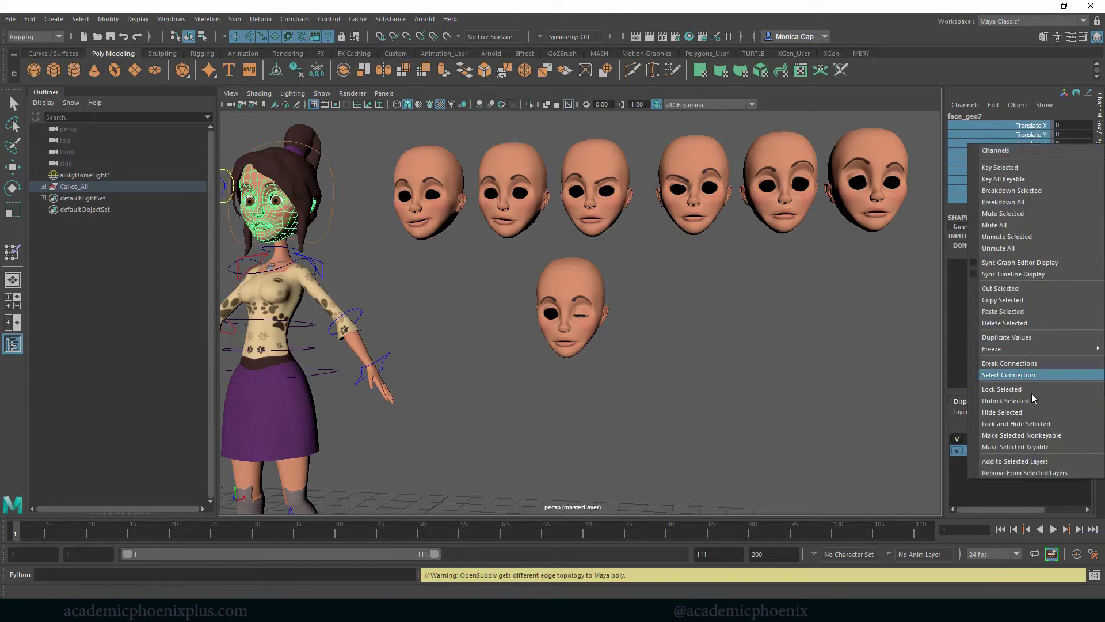
pyautogui.click(1025, 403)
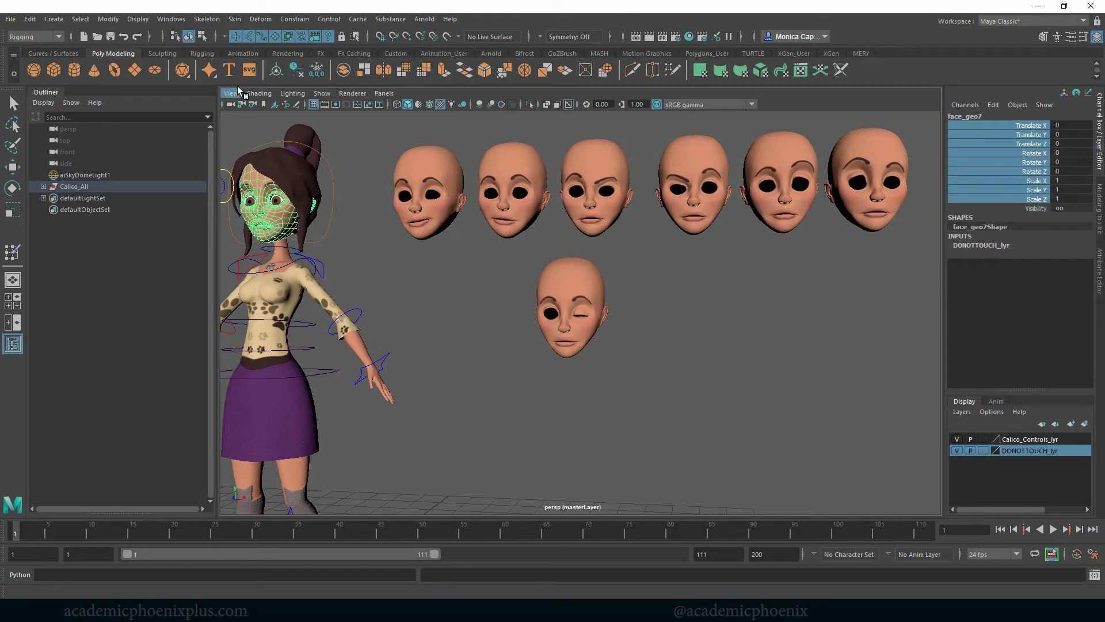
# Move the face copy beside the left-blink head, to Translate X 8.786 and Translate Y -2.582.
pyautogui.press('w')
pyautogui.moveTo(333, 198); pyautogui.dragTo(681, 226)
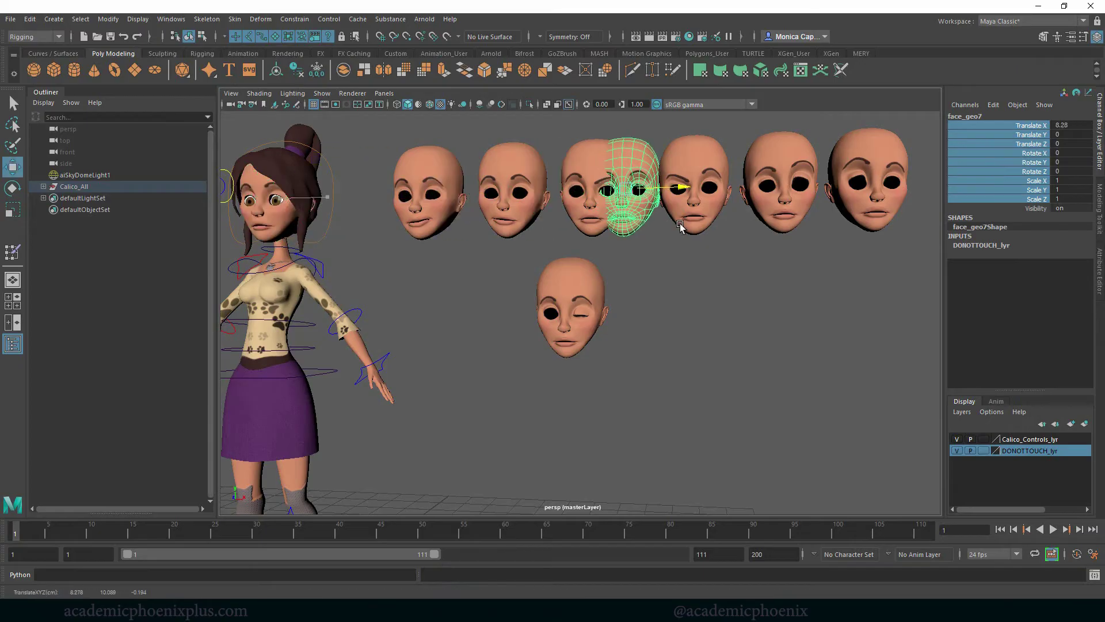
pyautogui.moveTo(633, 164); pyautogui.dragTo(706, 311)
pyautogui.scroll(5, 852, 304)
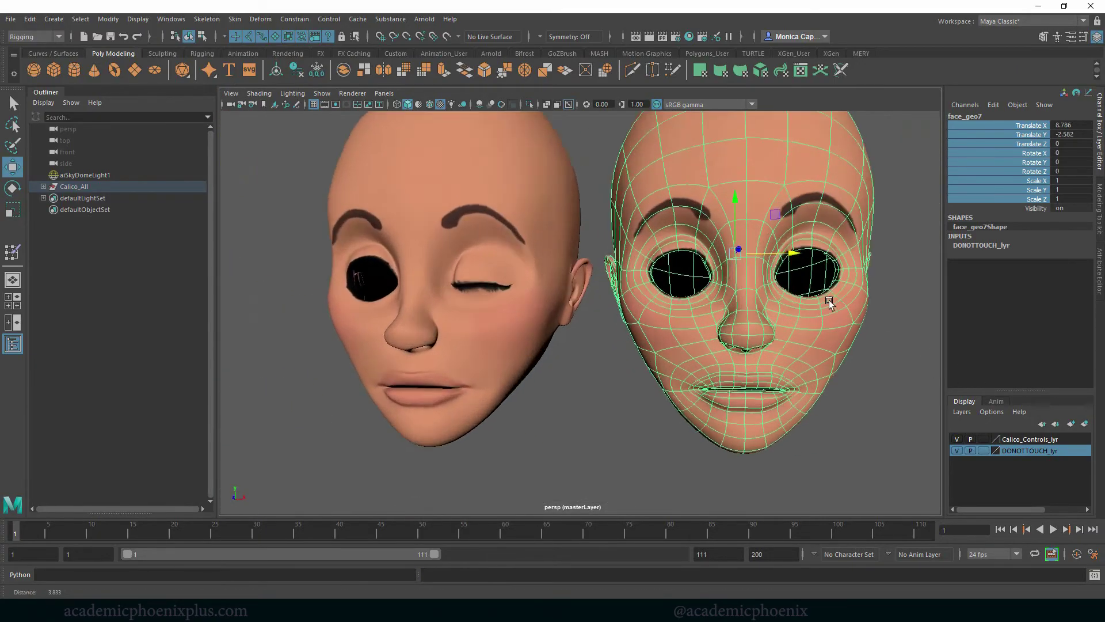
pyautogui.keyDown('alt'); pyautogui.moveTo(851, 304); pyautogui.dragTo(811, 316, button='middle'); pyautogui.keyUp('alt')
pyautogui.scroll(3, 769, 315)
pyautogui.scroll(-2, 698, 304)
# Duplicate the l_blink head to Translate X 10.696, beyond the neutral copy, and mirror it with Scale X -1.
pyautogui.click(464, 330)
pyautogui.scroll(-4, 464, 330)
pyautogui.scroll(-1, 489, 311)
pyautogui.scroll(-2, 703, 333)
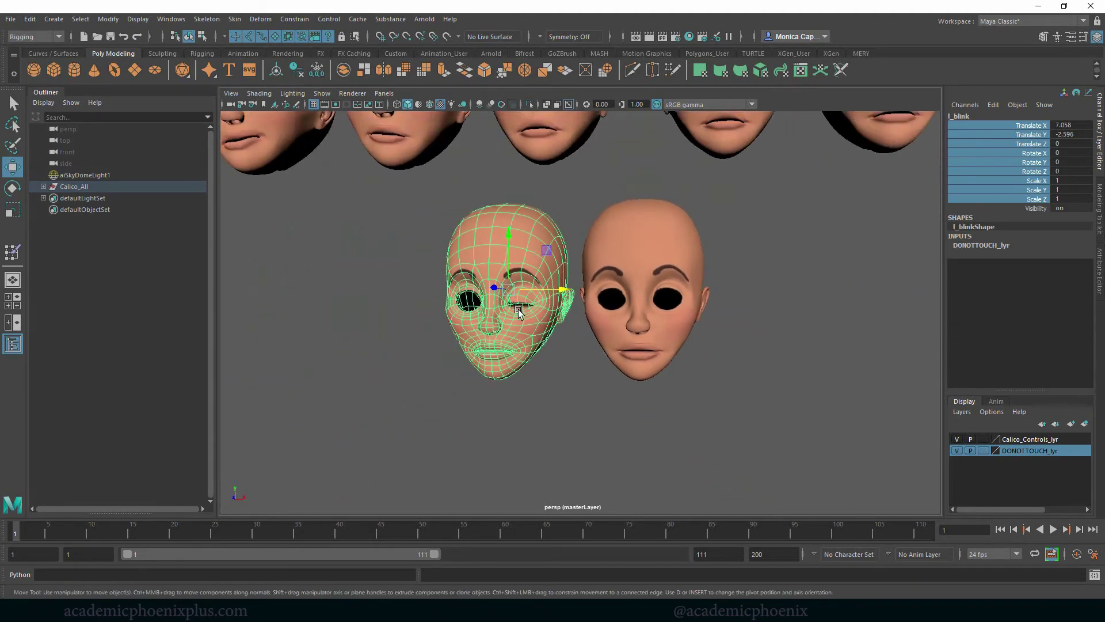
pyautogui.keyDown('shift'); pyautogui.moveTo(559, 287); pyautogui.dragTo(863, 288); pyautogui.keyUp('shift')
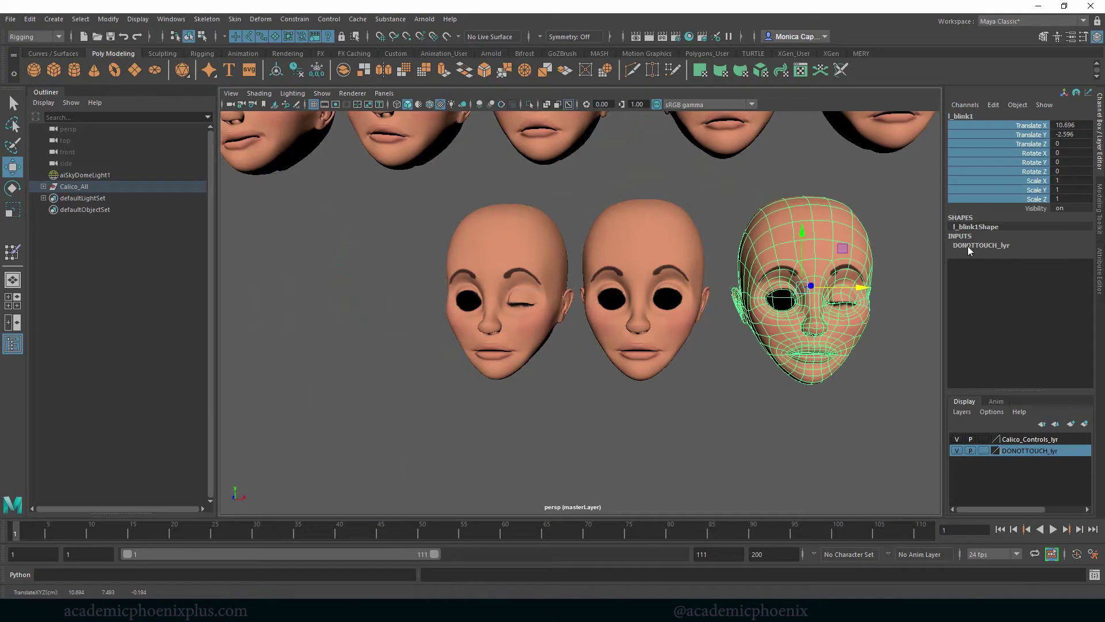
pyautogui.click(1079, 180)
pyautogui.press('Return')
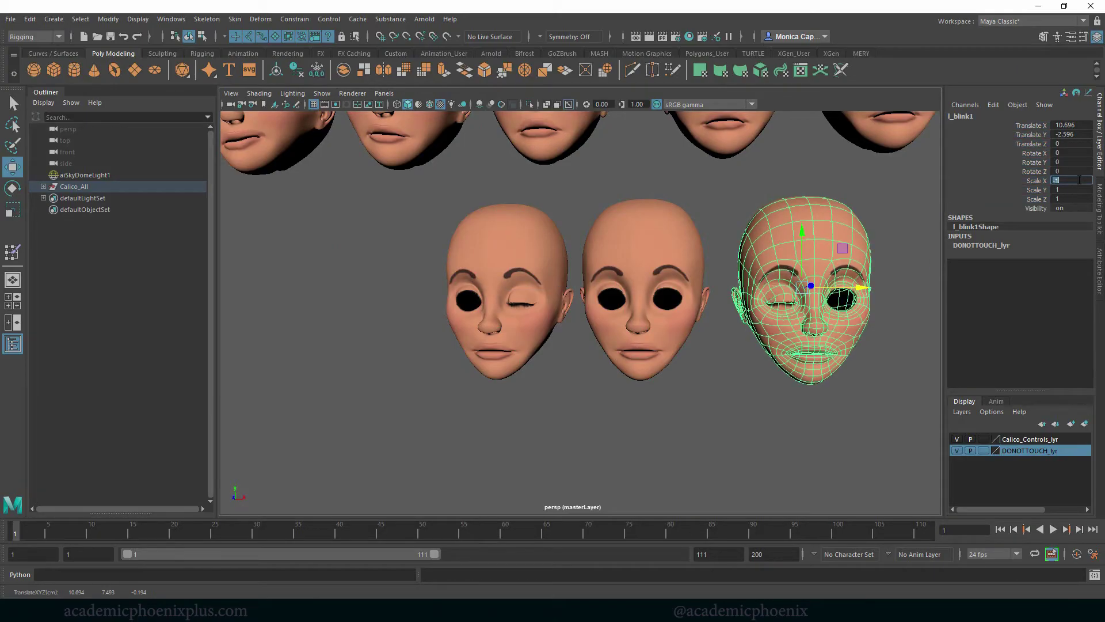
# Rename the mirrored blink head r_blinkTEST.
pyautogui.click(952, 115)
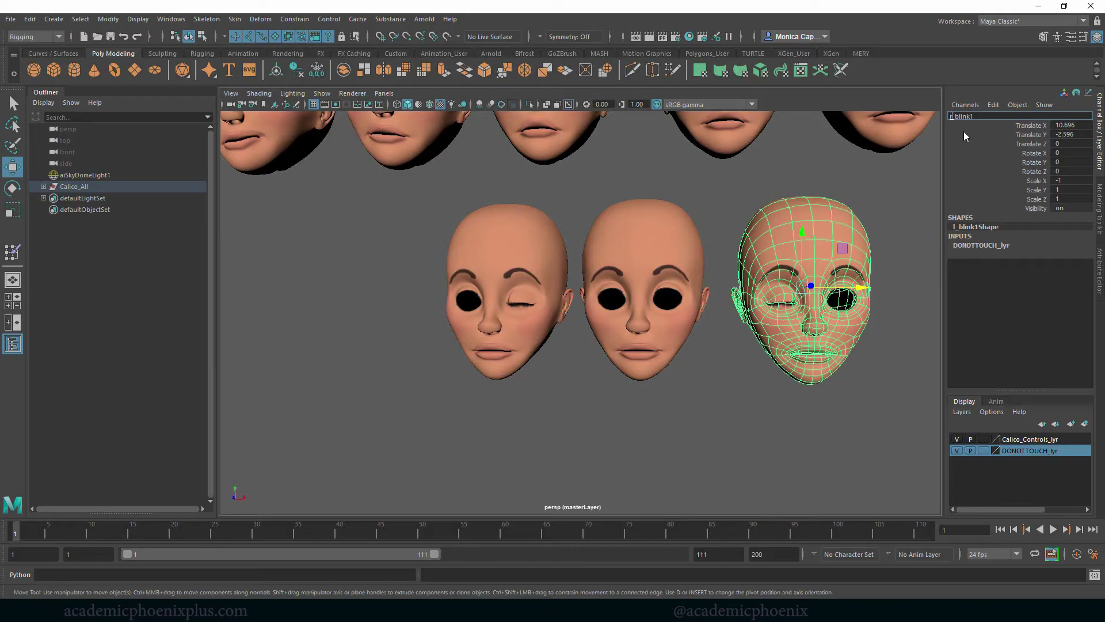
pyautogui.write('r_blinkTEST')
pyautogui.press('Return')
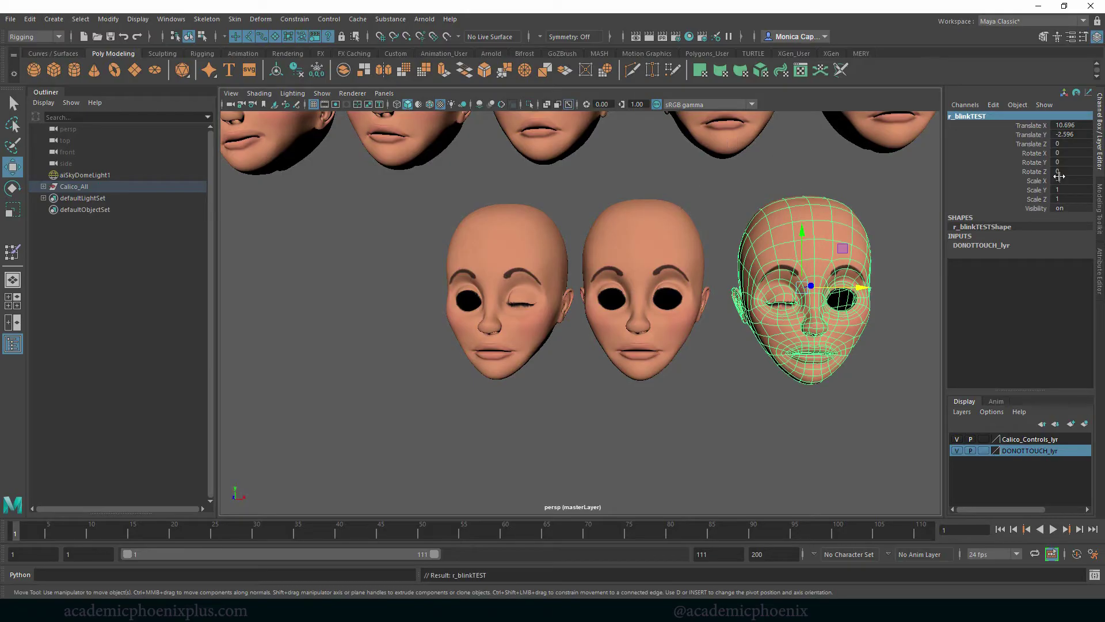
# Freeze only the scale of r_blinkTEST, with translate and rotate excluded from the freeze.
pyautogui.click(1035, 181)
pyautogui.press('r')
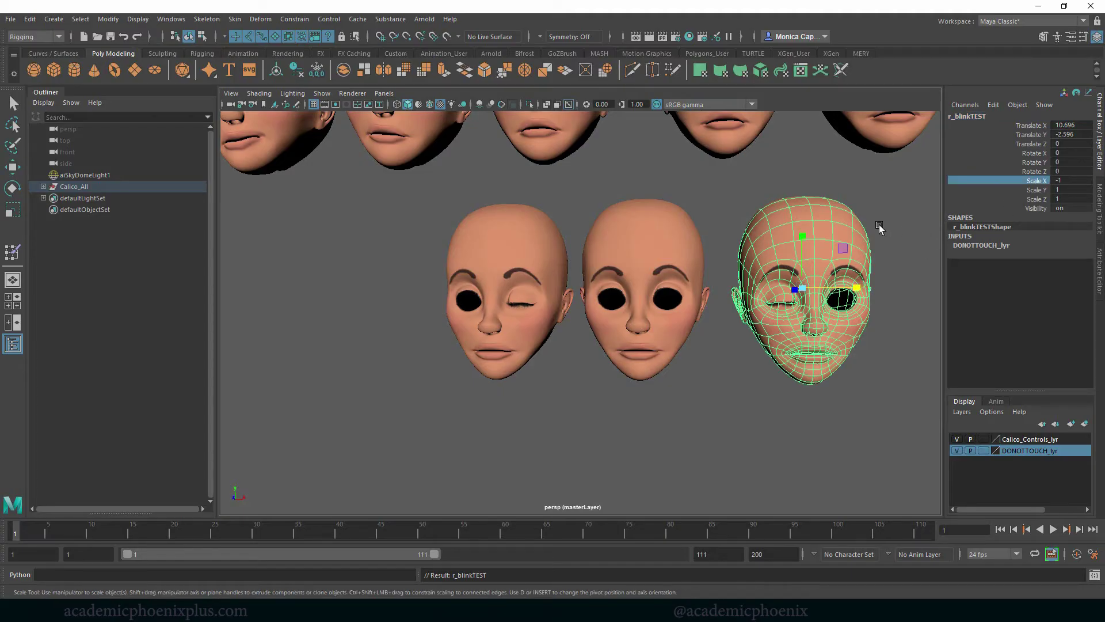
pyautogui.click(171, 19)
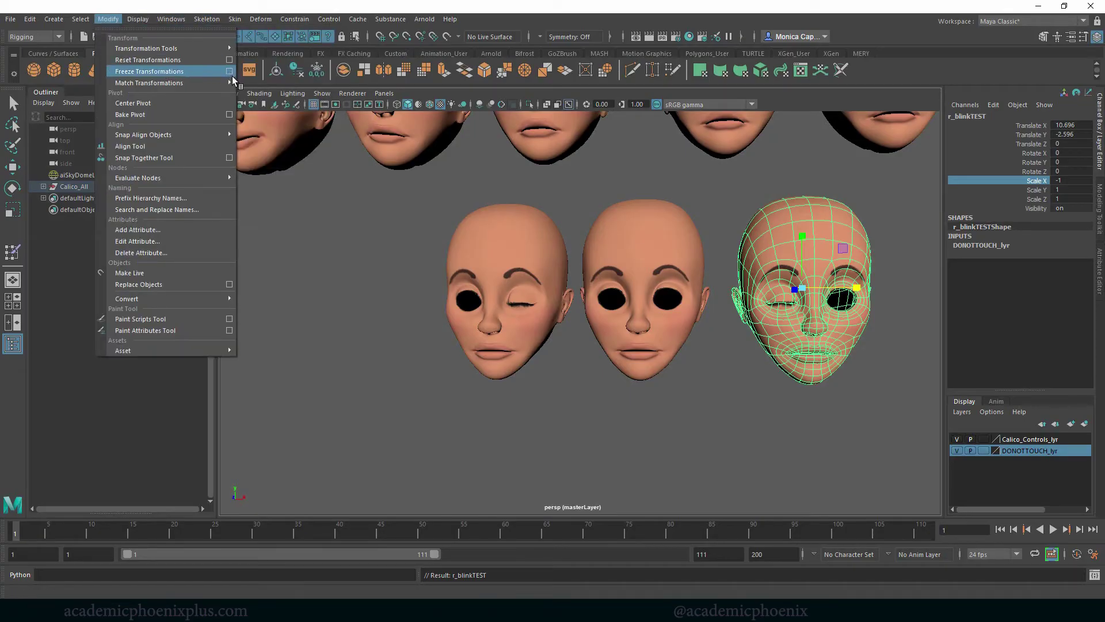
pyautogui.click(229, 71)
pyautogui.click(487, 158)
pyautogui.click(487, 168)
pyautogui.click(426, 327)
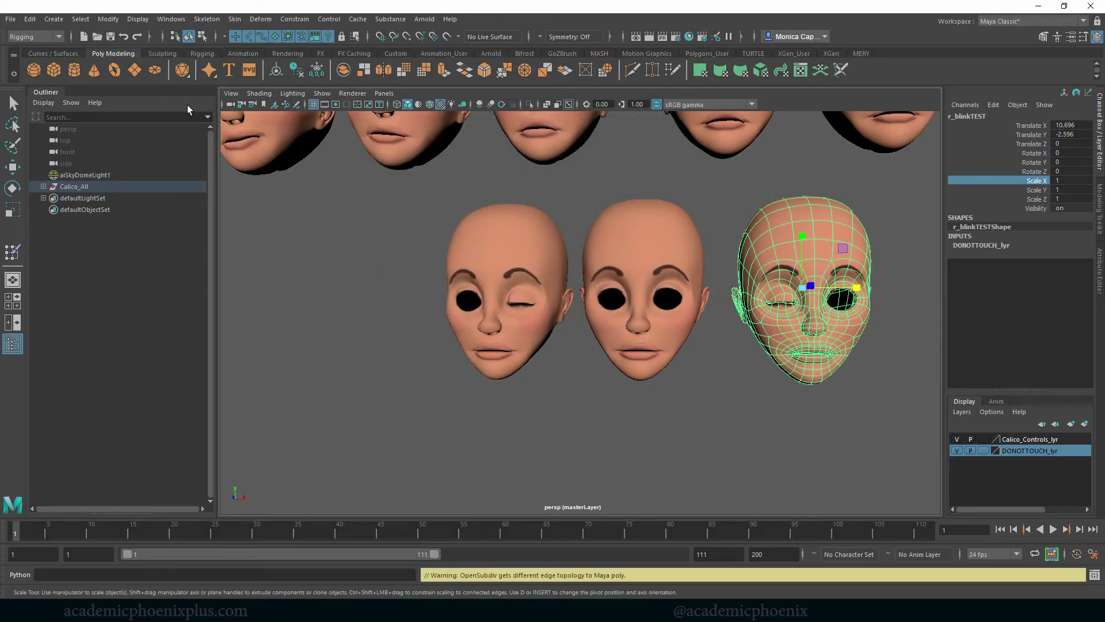
# Review the Freeze Transformations options used on the mirrored head and close them without applying anything.
pyautogui.click(149, 20)
pyautogui.moveTo(108, 19)
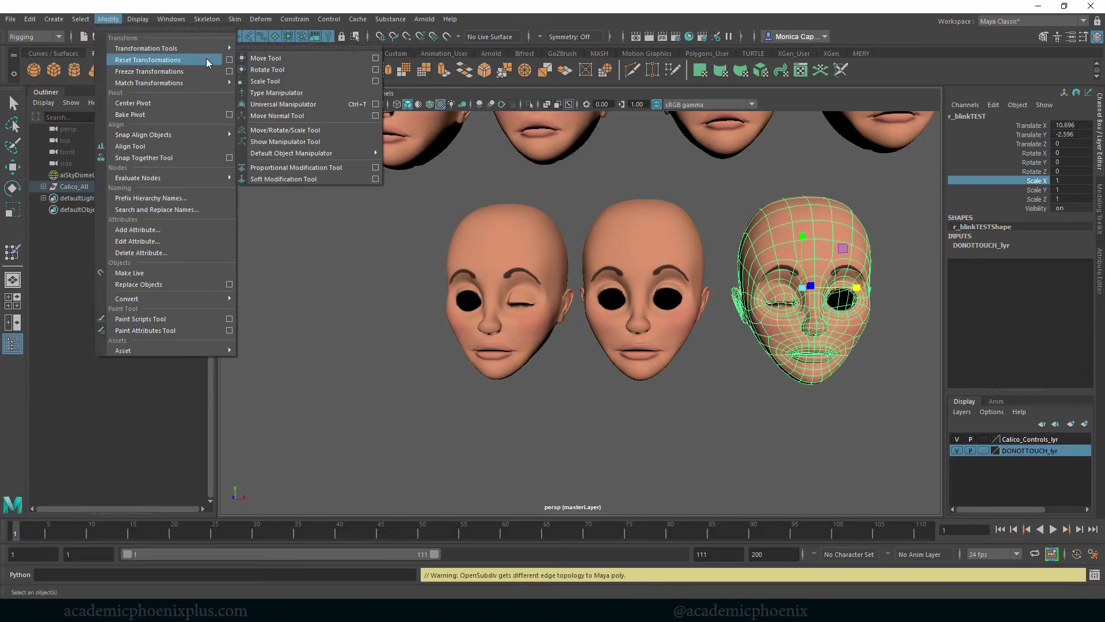
pyautogui.moveTo(178, 21)
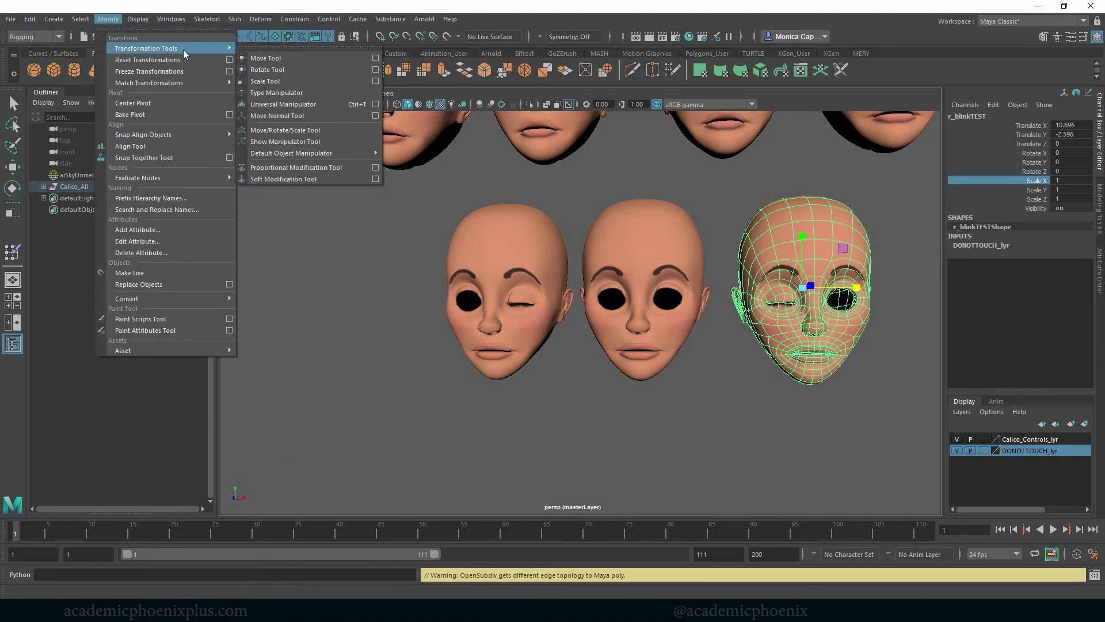
pyautogui.click(229, 72)
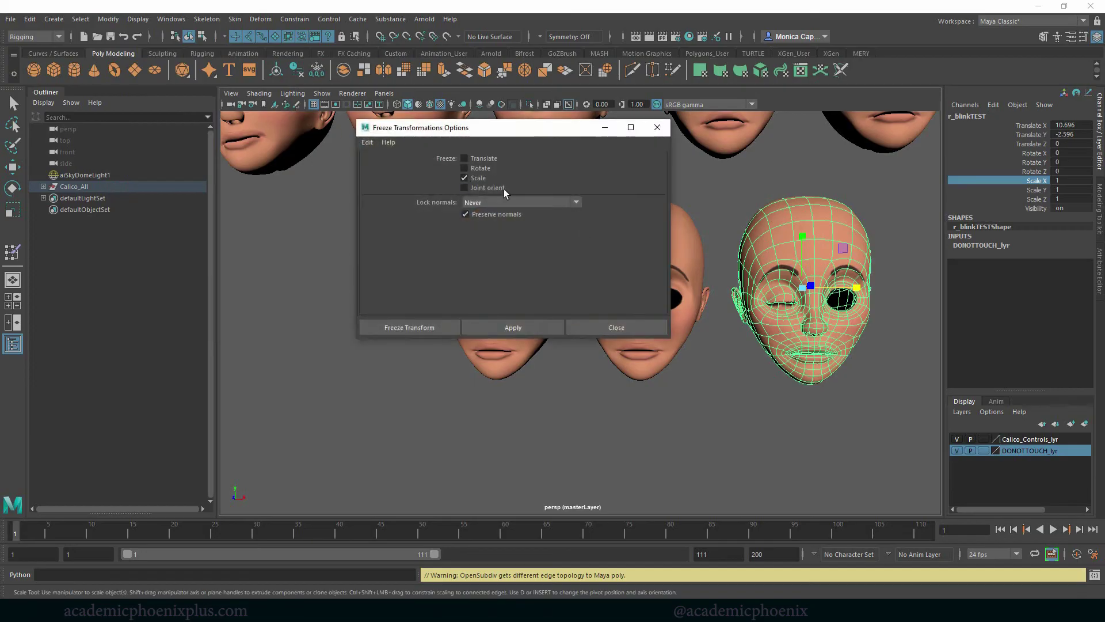
pyautogui.click(658, 129)
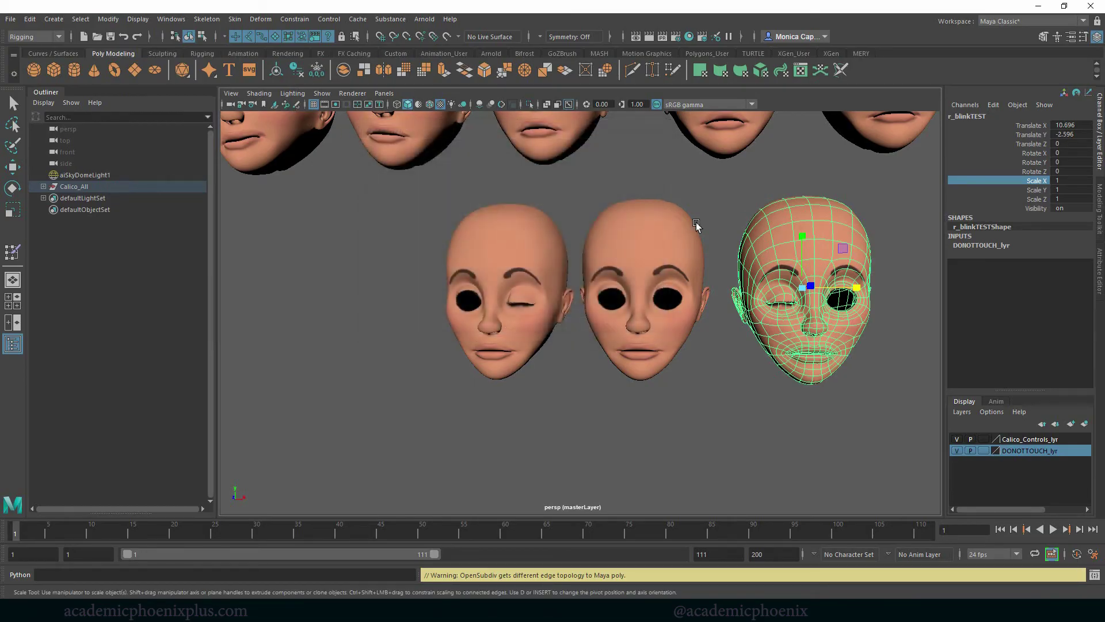
# Select the neutral face copy between the two blink heads and rename it r_blink.
pyautogui.click(672, 234)
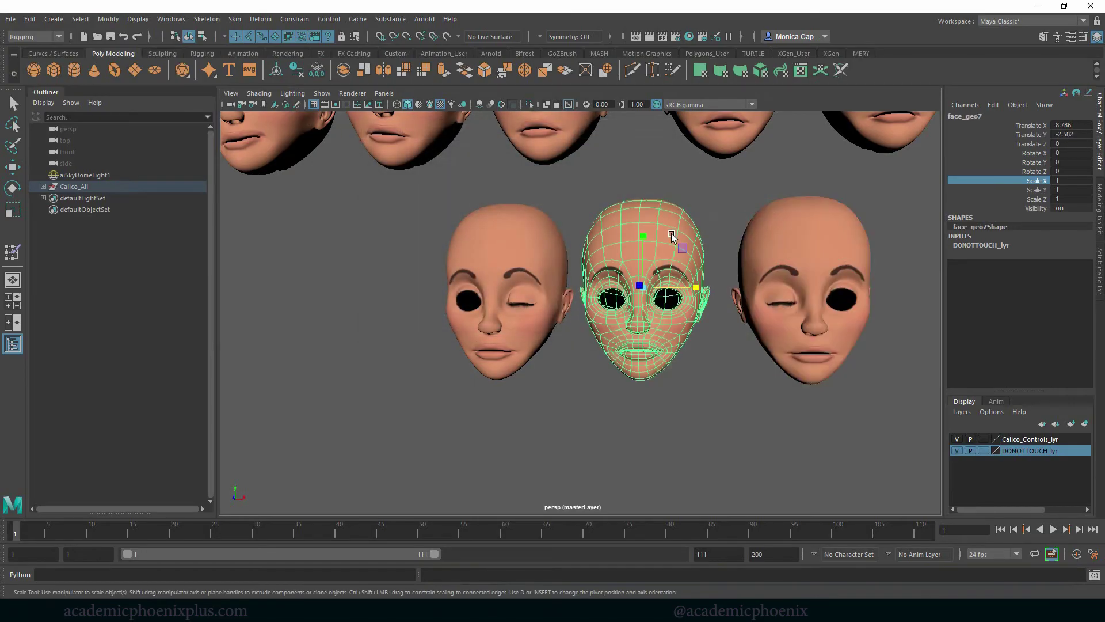
pyautogui.click(831, 256)
pyautogui.keyDown('alt'); pyautogui.moveTo(742, 263); pyautogui.dragTo(709, 243, button='middle'); pyautogui.keyUp('alt')
pyautogui.click(603, 239)
pyautogui.click(973, 116)
pyautogui.write('r')
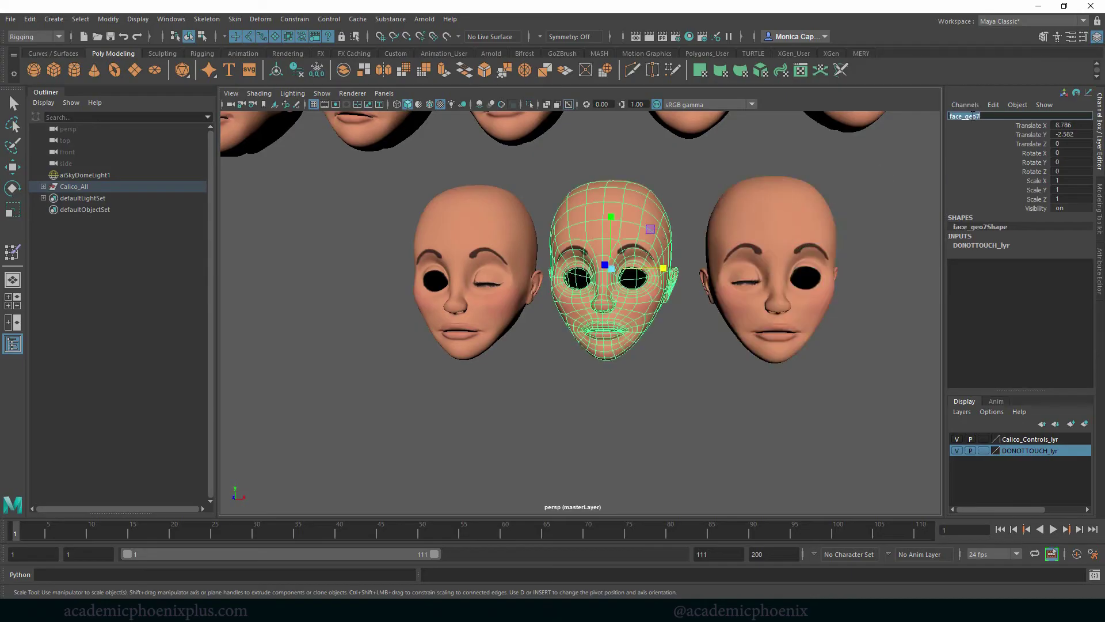
pyautogui.write('_blink')
pyautogui.press('Return')
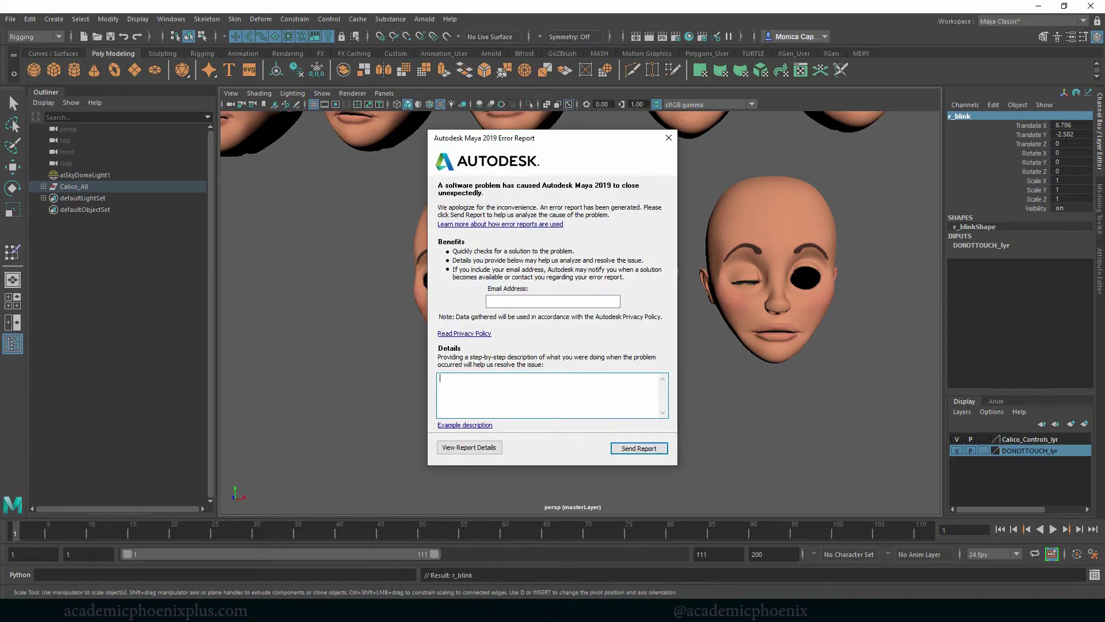
# Dismiss the Autodesk Maya error report without sending it.
pyautogui.click(668, 137)
pyautogui.click(635, 330)
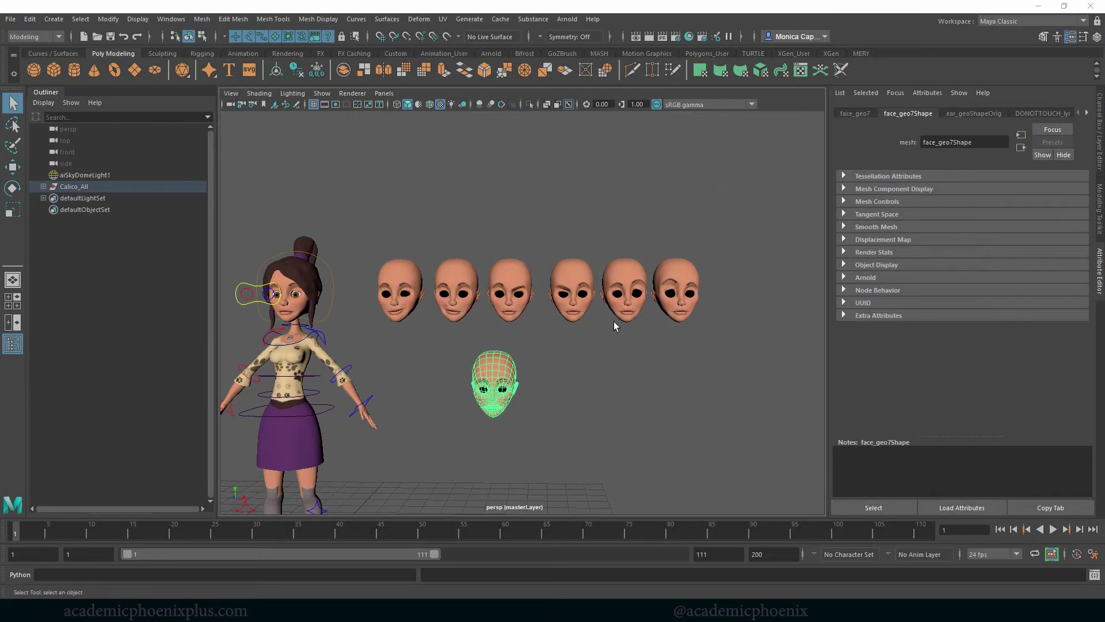
# Select all six finished expression heads in the row, then add Calico's original face mesh last.
pyautogui.keyDown('alt'); pyautogui.moveTo(614, 321); pyautogui.dragTo(546, 292, button='middle'); pyautogui.keyUp('alt')
pyautogui.keyDown('alt'); pyautogui.moveTo(546, 292); pyautogui.dragTo(699, 312, button='right'); pyautogui.keyUp('alt')
pyautogui.keyDown('alt'); pyautogui.moveTo(499, 311); pyautogui.dragTo(571, 279, button='middle'); pyautogui.keyUp('alt')
pyautogui.keyDown('alt'); pyautogui.moveTo(517, 278); pyautogui.dragTo(408, 224, button='right'); pyautogui.keyUp('alt')
pyautogui.scroll(-5, 518, 259)
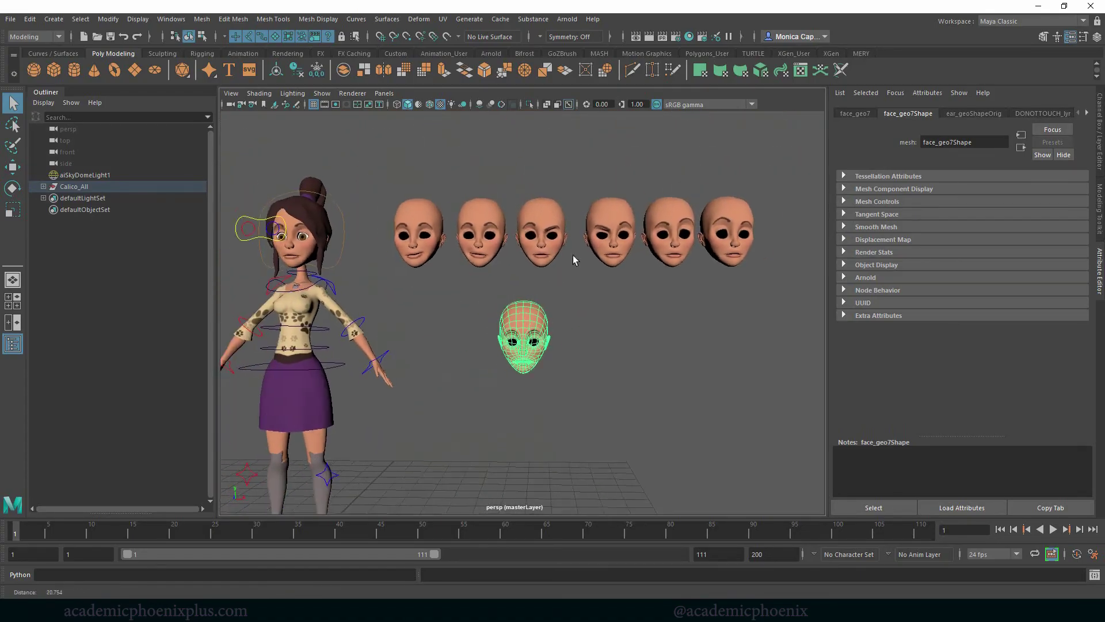
pyautogui.moveTo(409, 189); pyautogui.dragTo(746, 270)
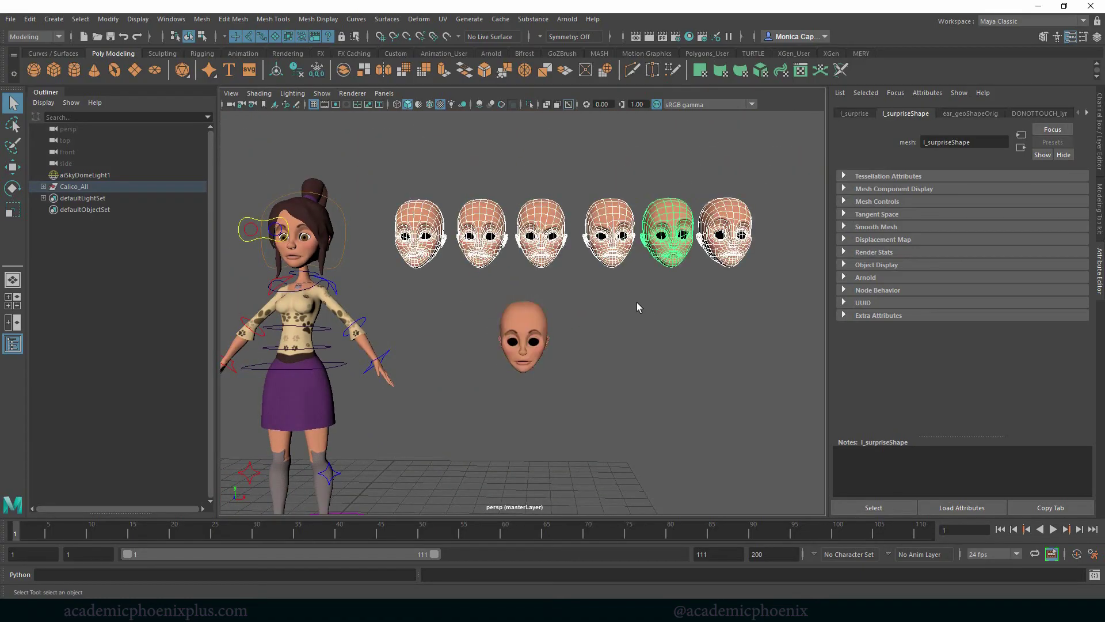
pyautogui.keyDown('shift'); pyautogui.click(310, 259); pyautogui.keyUp('shift')
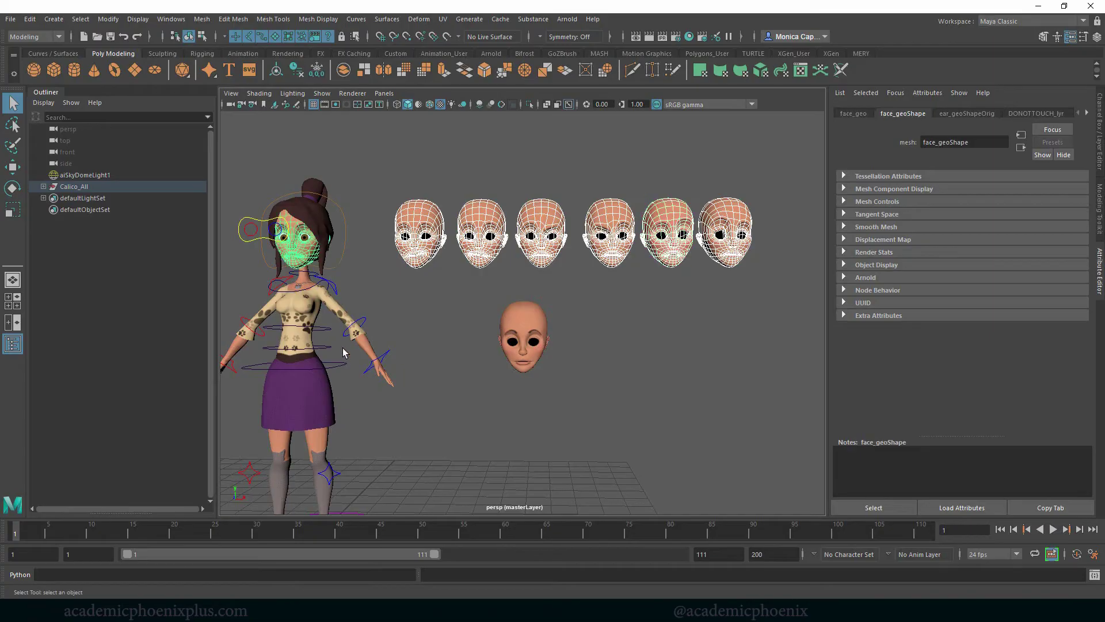
# Create a blend shape deformer named FaceBlenShape on Calico's face from the selected expression heads.
pyautogui.click(41, 37)
pyautogui.click(34, 74)
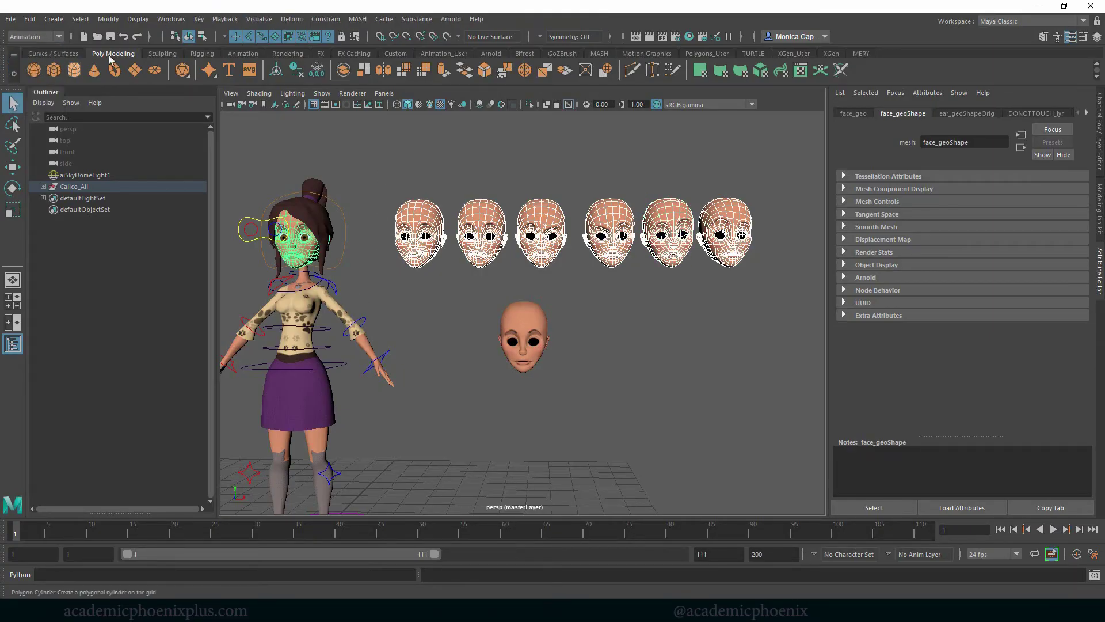
pyautogui.click(292, 20)
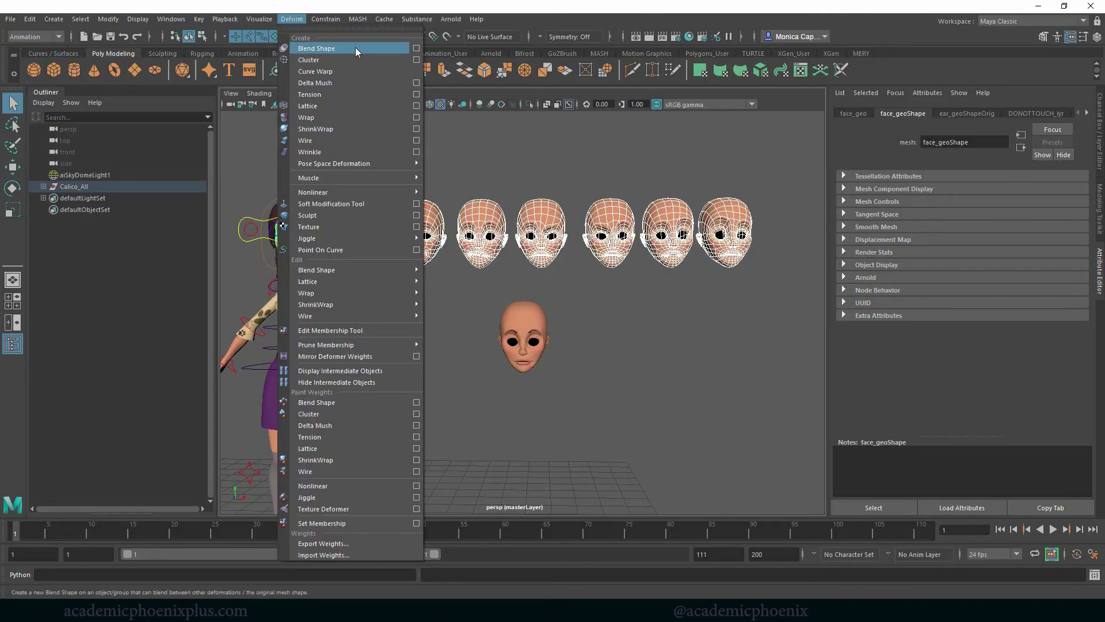
pyautogui.click(416, 48)
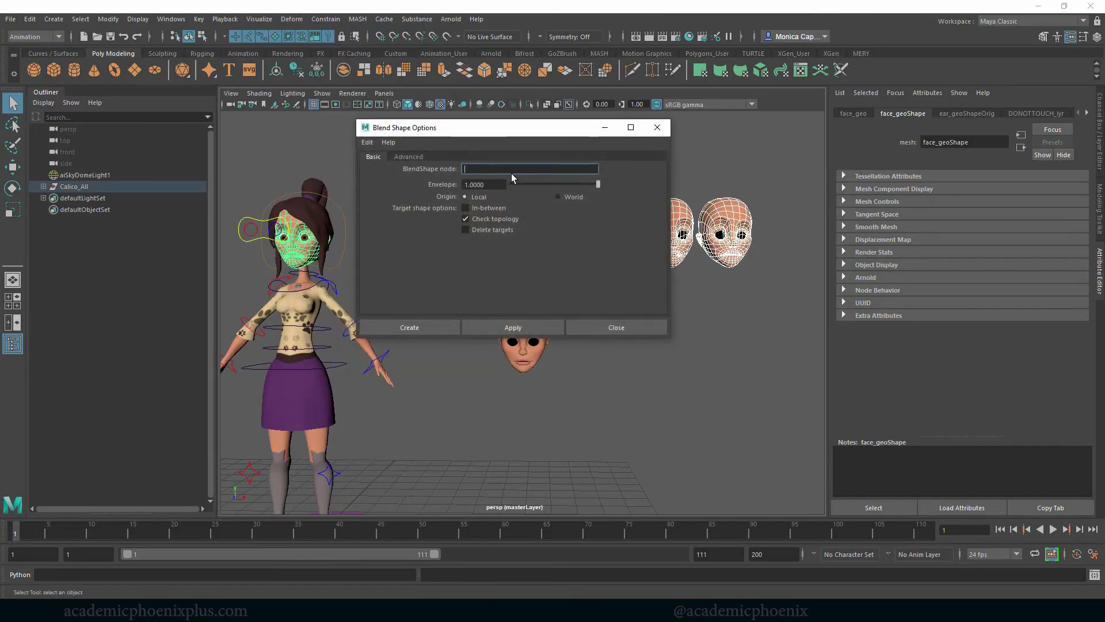
pyautogui.write('FaceBlenShape')
pyautogui.click(425, 326)
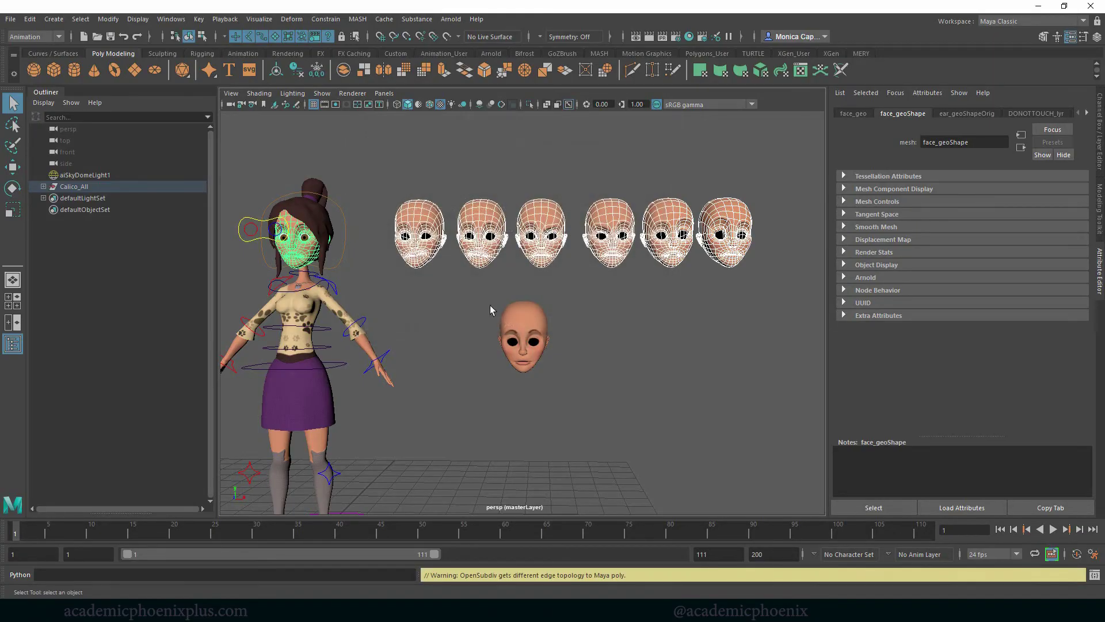
# Select only Calico's original face mesh and show the target weights of its FaceBlenShape input.
pyautogui.click(658, 299)
pyautogui.click(317, 251)
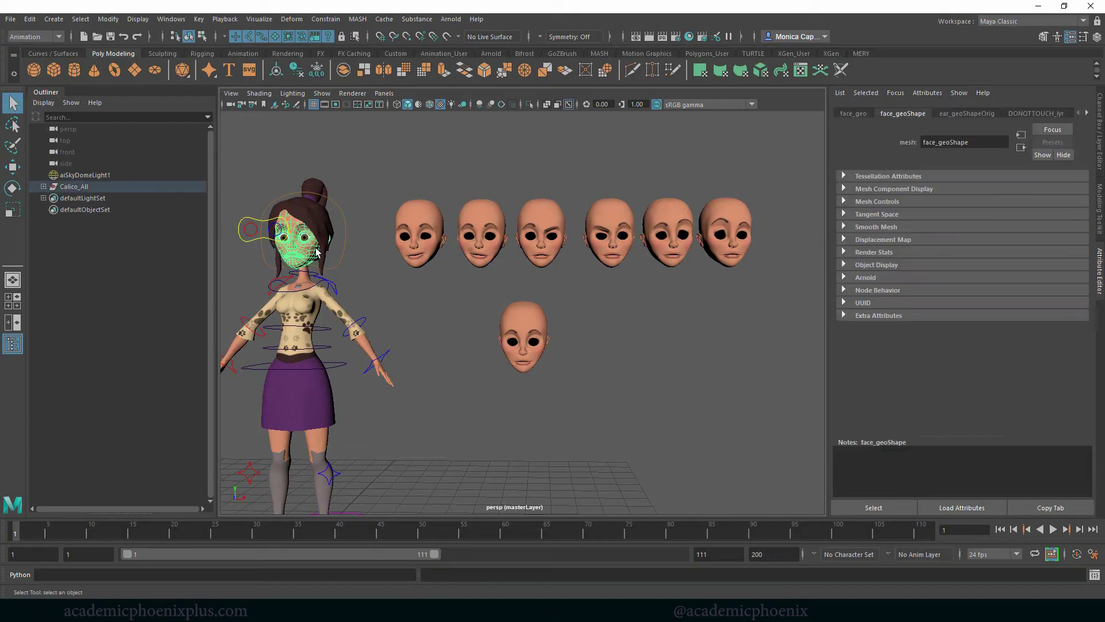
pyautogui.click(1098, 107)
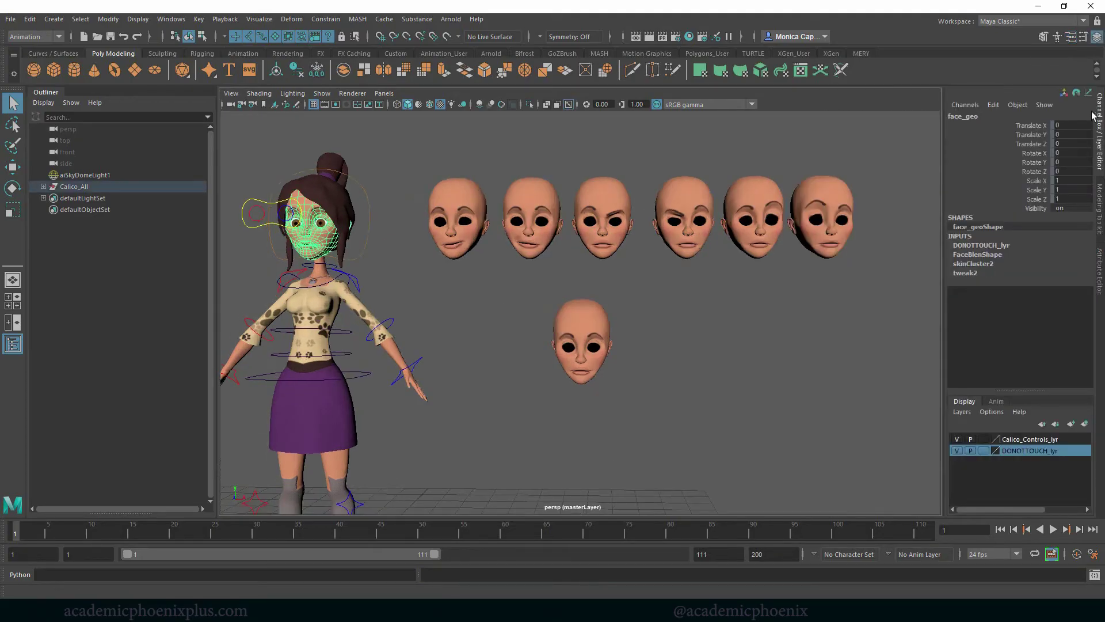
pyautogui.click(979, 255)
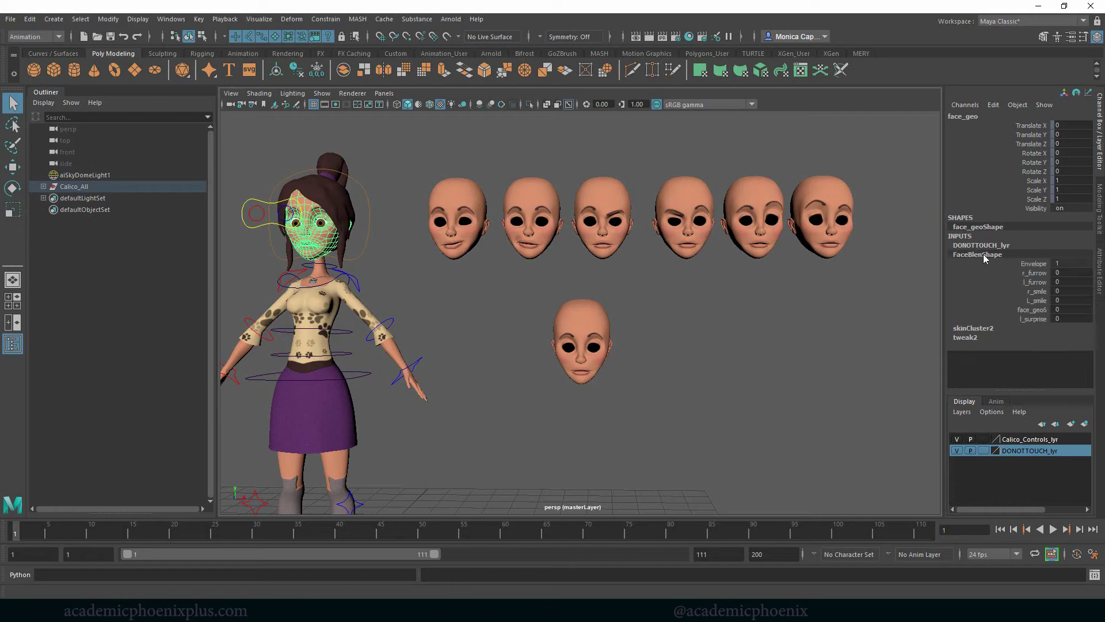
# Try the r_furrow and l_furrow targets at full strength on Calico's face and undo both changes.
pyautogui.click(1036, 273)
pyautogui.keyDown('alt'); pyautogui.moveTo(437, 276); pyautogui.dragTo(506, 292, button='middle'); pyautogui.keyUp('alt')
pyautogui.keyDown('alt'); pyautogui.moveTo(506, 292); pyautogui.dragTo(685, 314, button='right'); pyautogui.keyUp('alt')
pyautogui.moveTo(703, 297); pyautogui.dragTo(711, 296, button='middle')
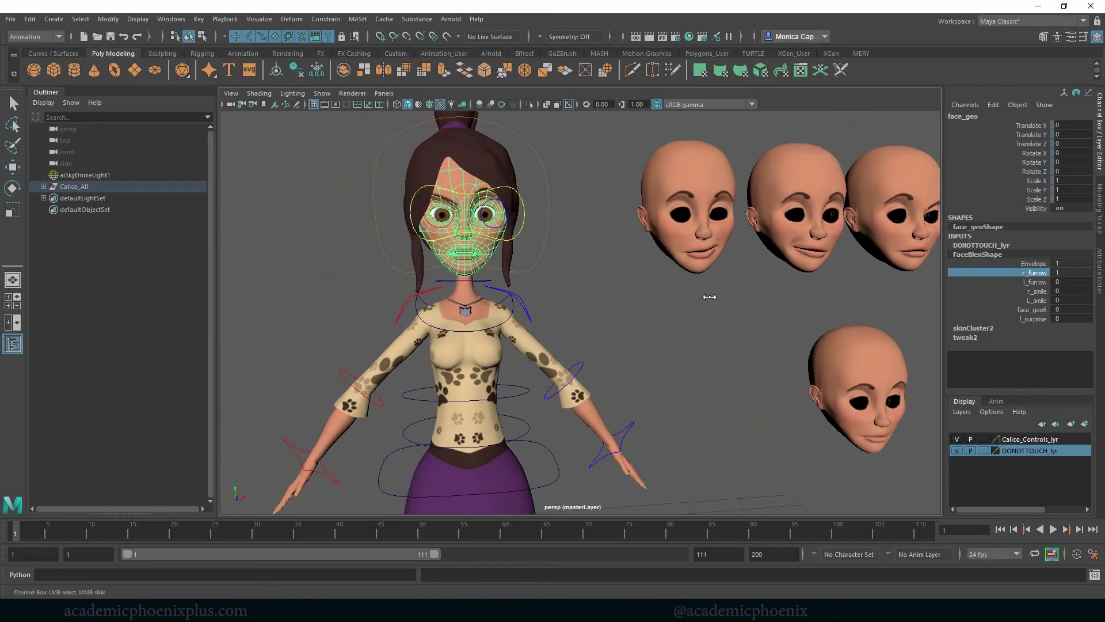
pyautogui.click(1037, 282)
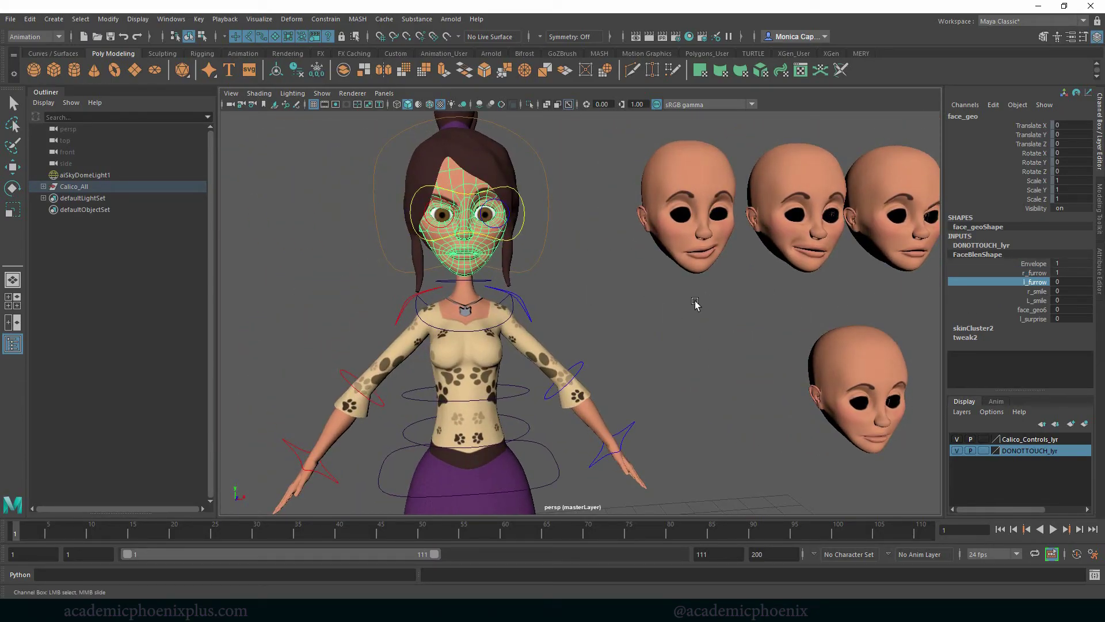
pyautogui.click(712, 331)
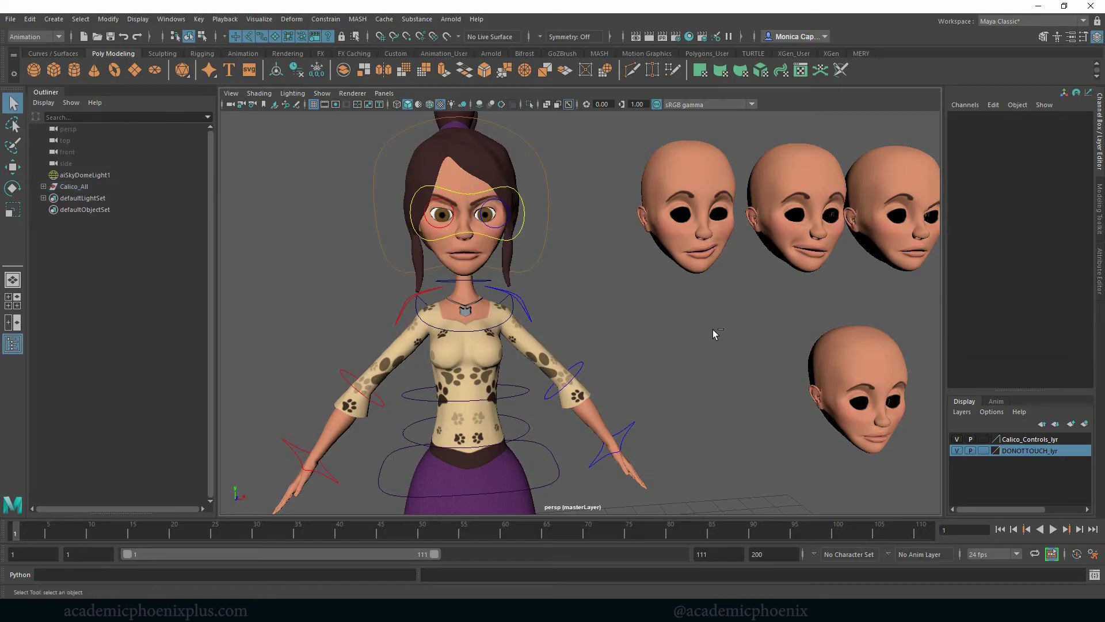
pyautogui.hotkey('ctrl', 'z')
pyautogui.hotkey('ctrl', 'z')
pyautogui.hotkey('ctrl', 'z')
# Set the r_smile and L_smile weights of FaceBlenShape to 1 on Calico's face.
pyautogui.click(1036, 292)
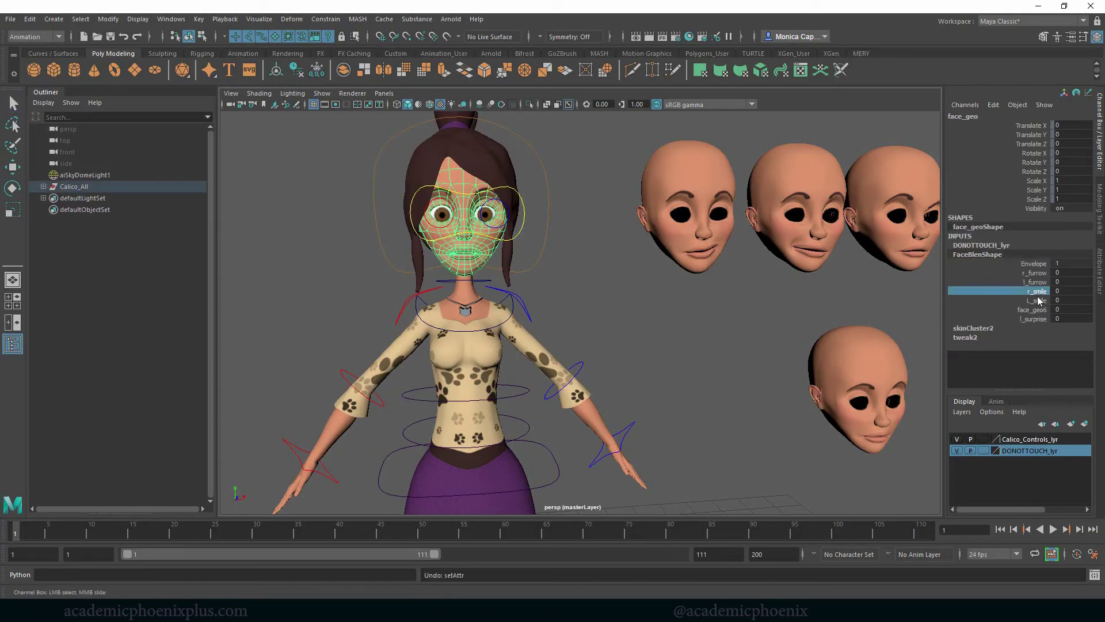
pyautogui.click(723, 319)
pyautogui.click(499, 254)
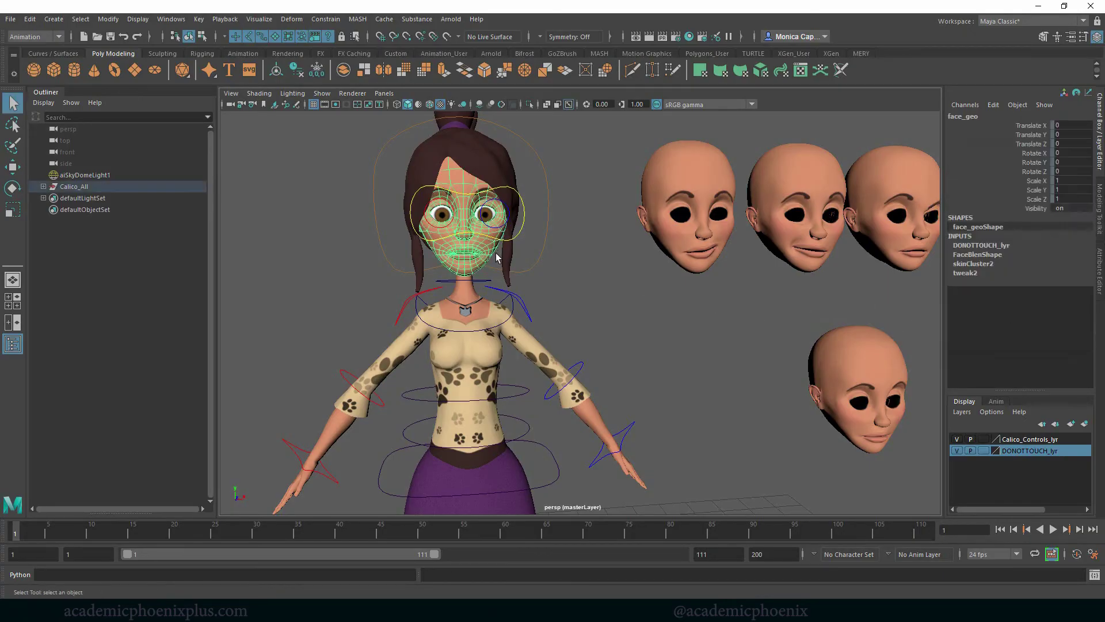
pyautogui.click(973, 255)
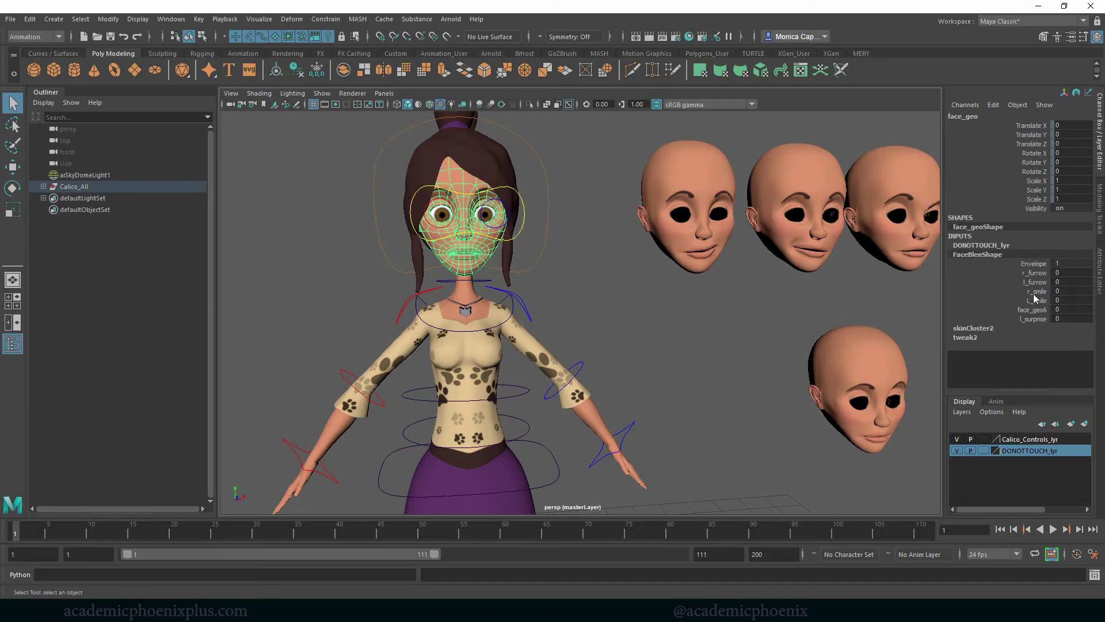
pyautogui.click(1035, 292)
pyautogui.moveTo(628, 316); pyautogui.dragTo(662, 314, button='middle')
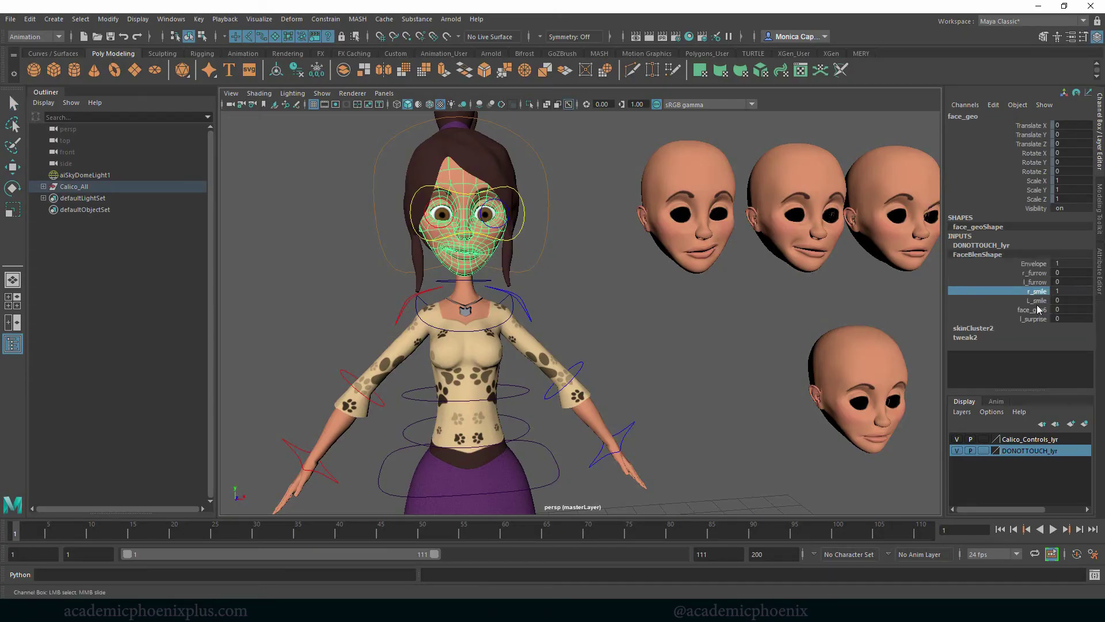
pyautogui.click(723, 317)
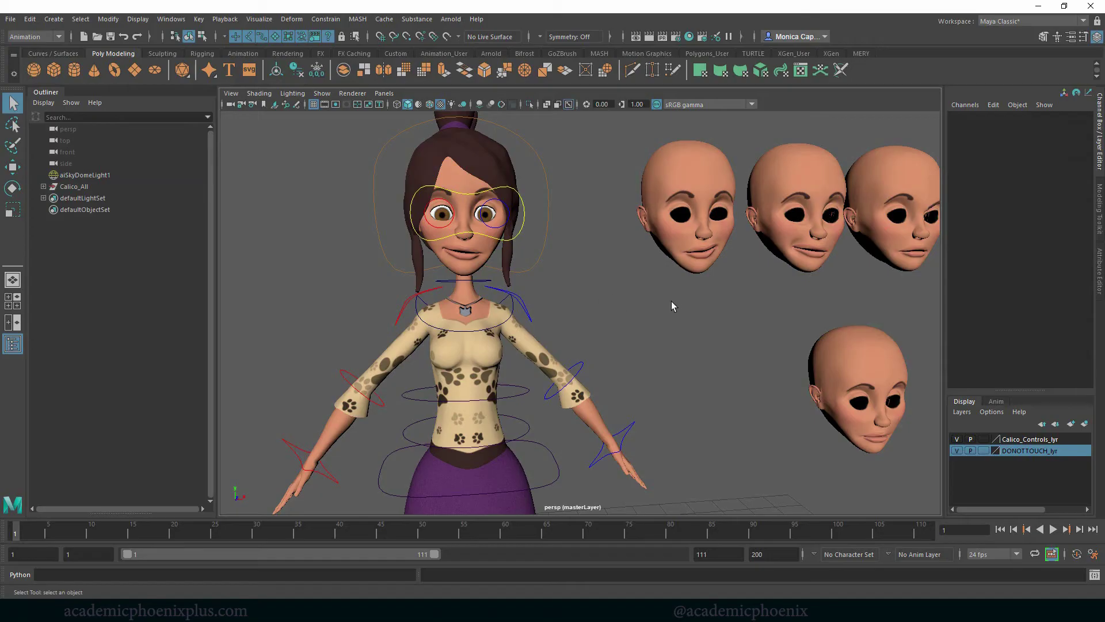
pyautogui.hotkey('ctrl', 'z')
pyautogui.click(1036, 300)
pyautogui.moveTo(733, 323); pyautogui.dragTo(784, 316, button='middle')
pyautogui.click(751, 338)
# Try both r_furrow and l_furrow at 1 in combination with the smiles, and undo the furrows.
pyautogui.click(503, 253)
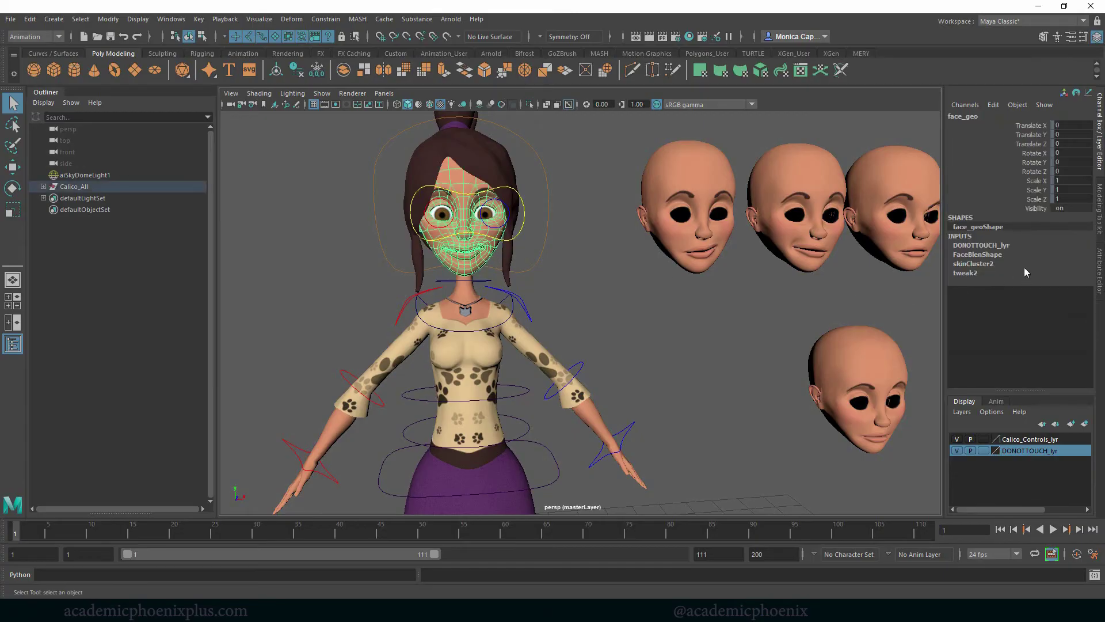
pyautogui.click(976, 265)
pyautogui.click(971, 254)
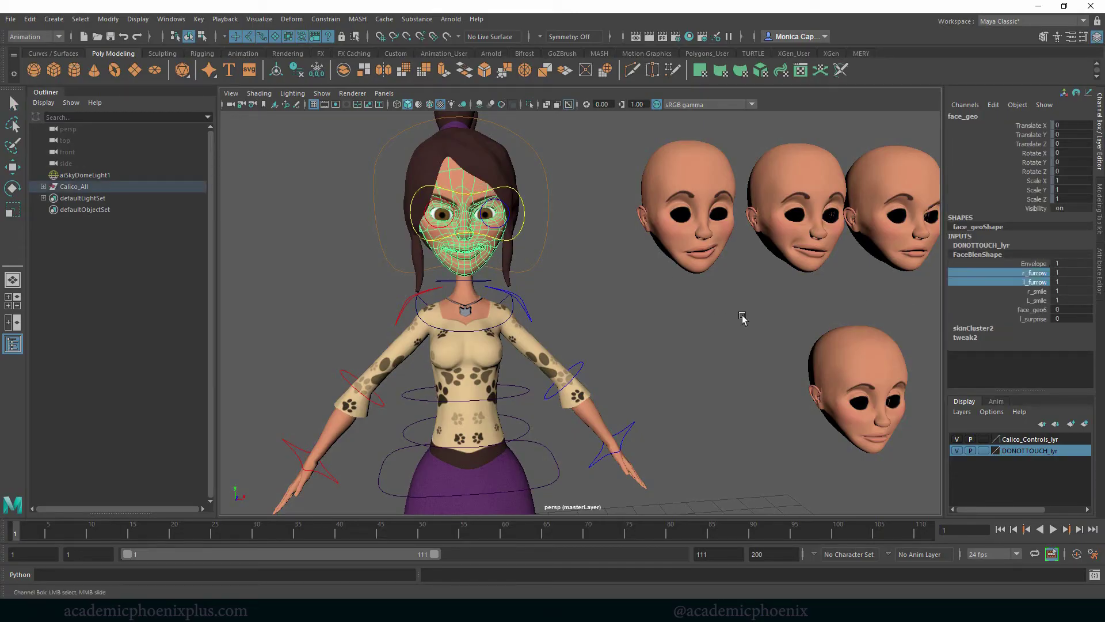
pyautogui.click(752, 354)
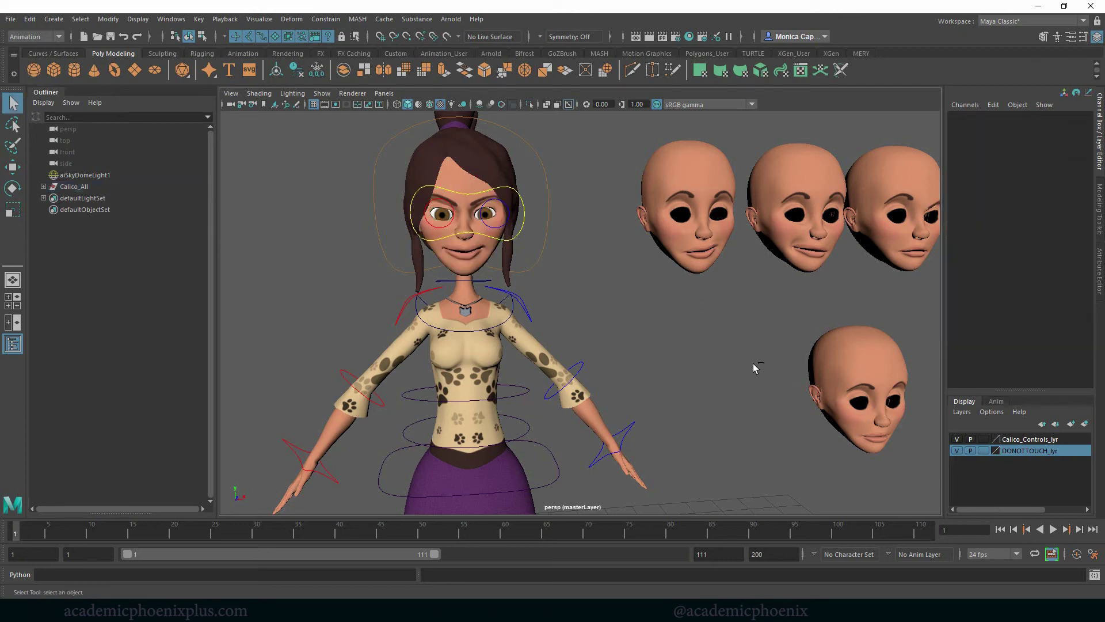
pyautogui.hotkey('ctrl', 'z')
# Set the l_surprise and face_geo6 weights to 1 to raise both of Calico's brows.
pyautogui.click(1043, 314)
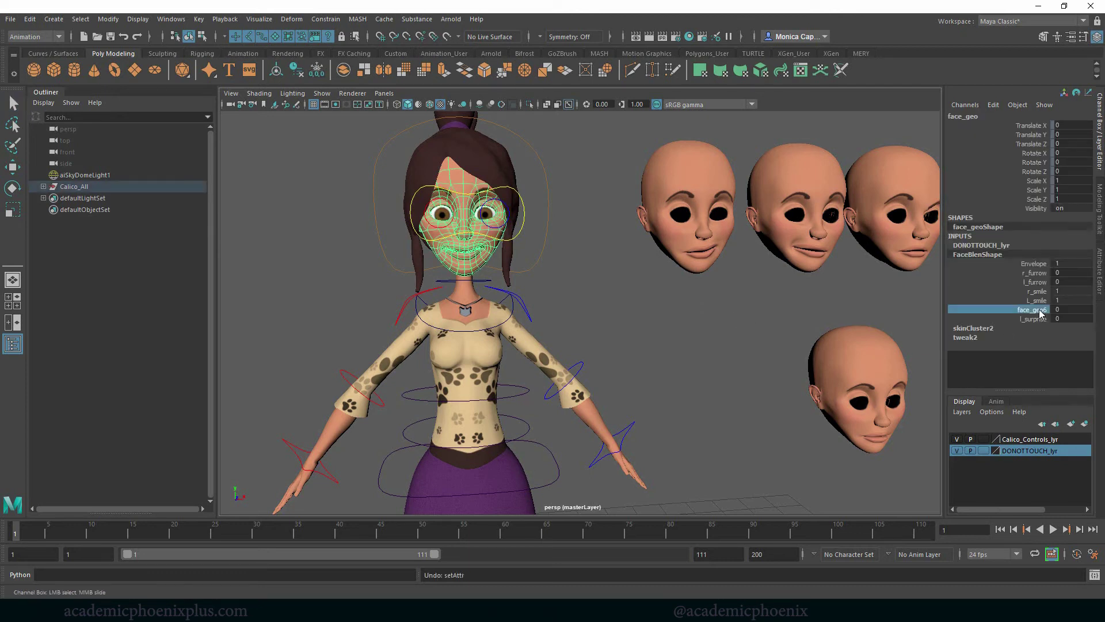
pyautogui.click(1037, 319)
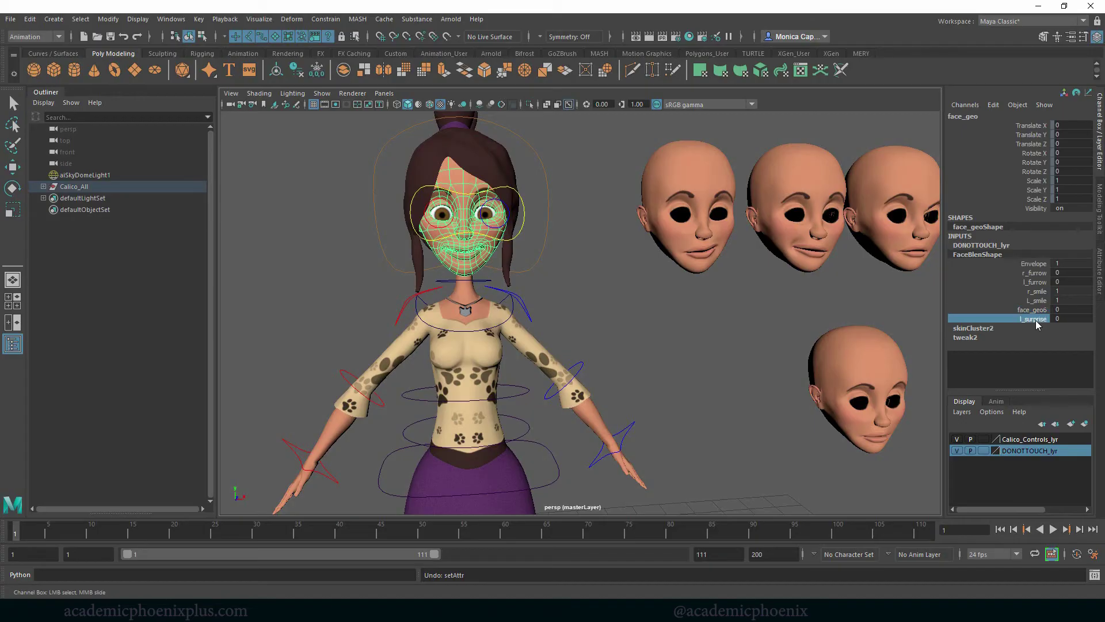
pyautogui.moveTo(653, 337); pyautogui.dragTo(678, 322, button='middle')
pyautogui.click(1032, 309)
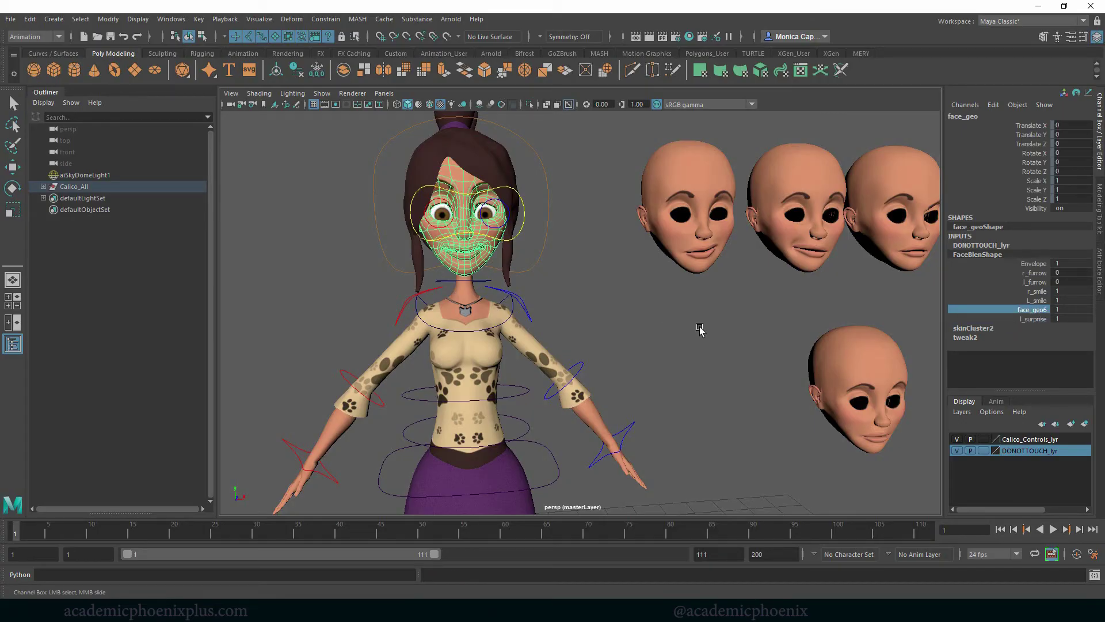
pyautogui.click(750, 330)
pyautogui.moveTo(749, 331)
pyautogui.keyDown('alt'); pyautogui.mouseDown()
pyautogui.moveTo(740, 328)
pyautogui.moveTo(751, 330)
pyautogui.mouseUp(); pyautogui.keyUp('alt')
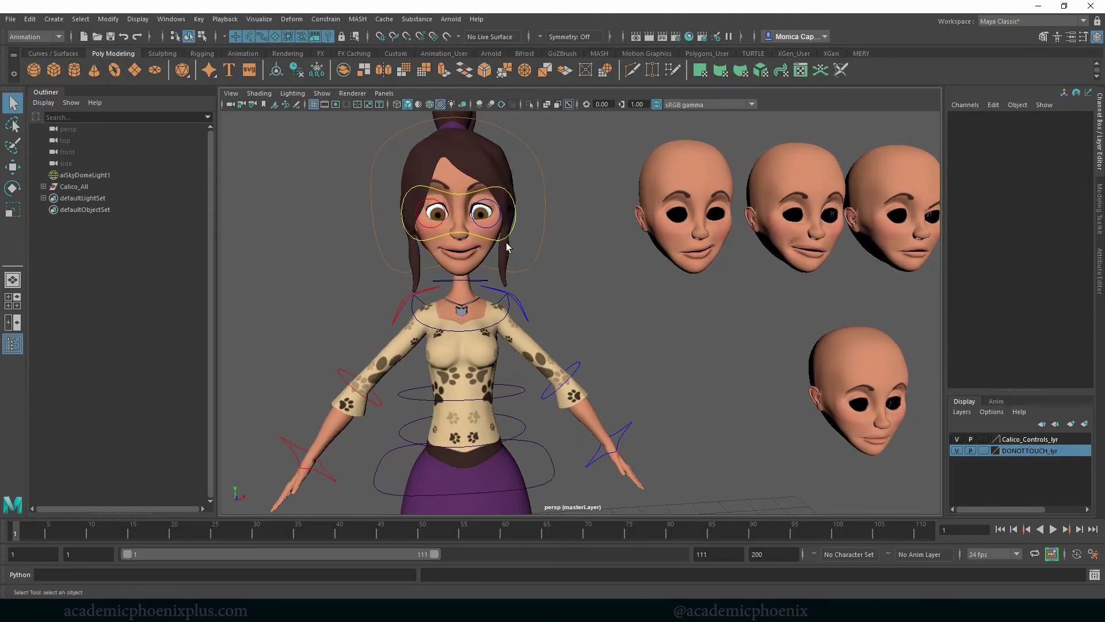
# Reselect Calico's face and set the L_smile weight of FaceBlenShape to 0.
pyautogui.click(484, 247)
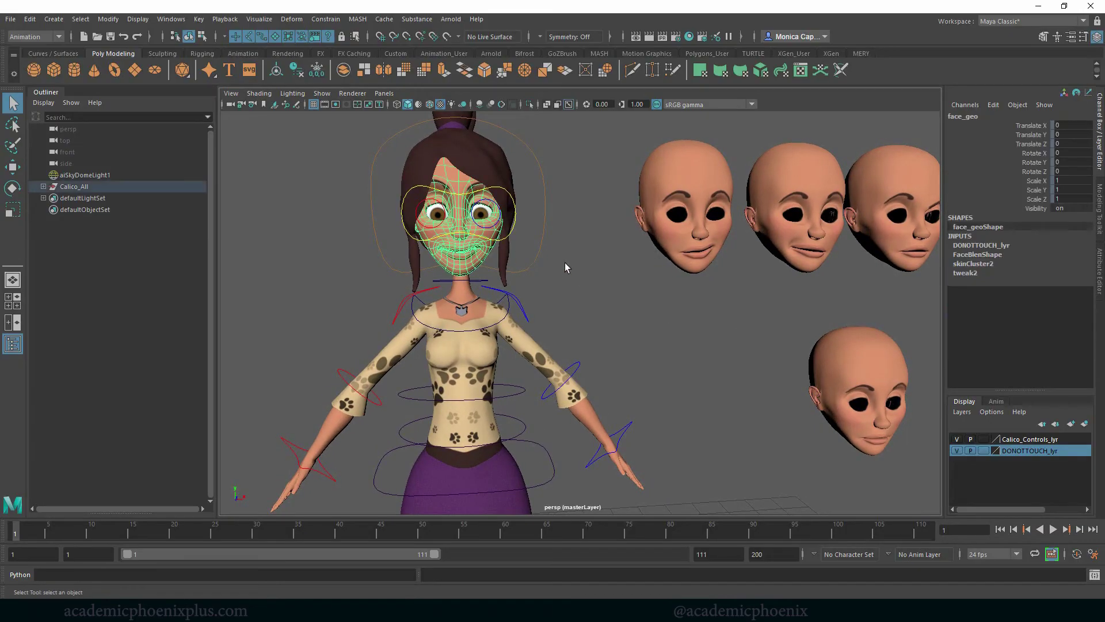
pyautogui.click(1002, 253)
pyautogui.click(1041, 300)
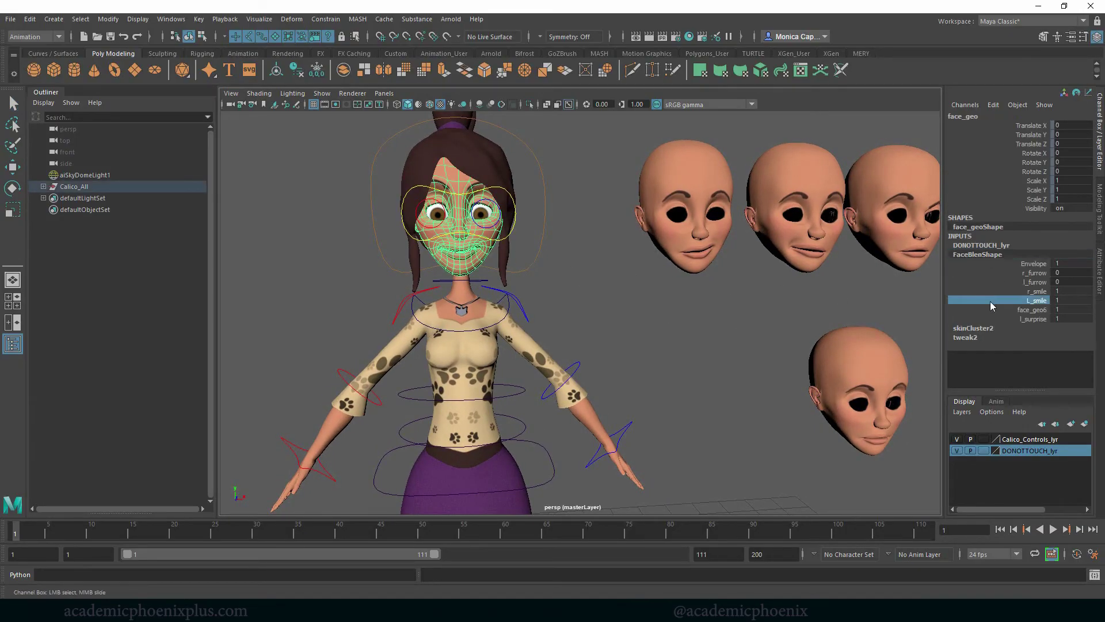
pyautogui.moveTo(783, 315); pyautogui.dragTo(670, 311, button='middle')
pyautogui.click(707, 334)
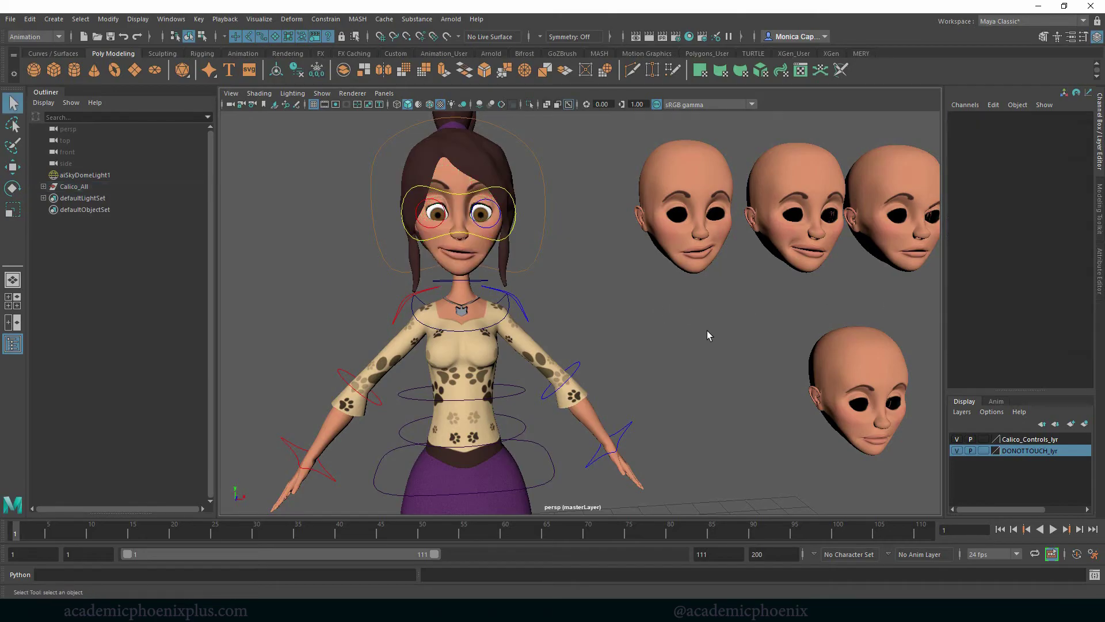
# Set the l_furrow weight on Calico's face to 1, leaving r_furrow at 0.
pyautogui.click(493, 263)
pyautogui.click(981, 256)
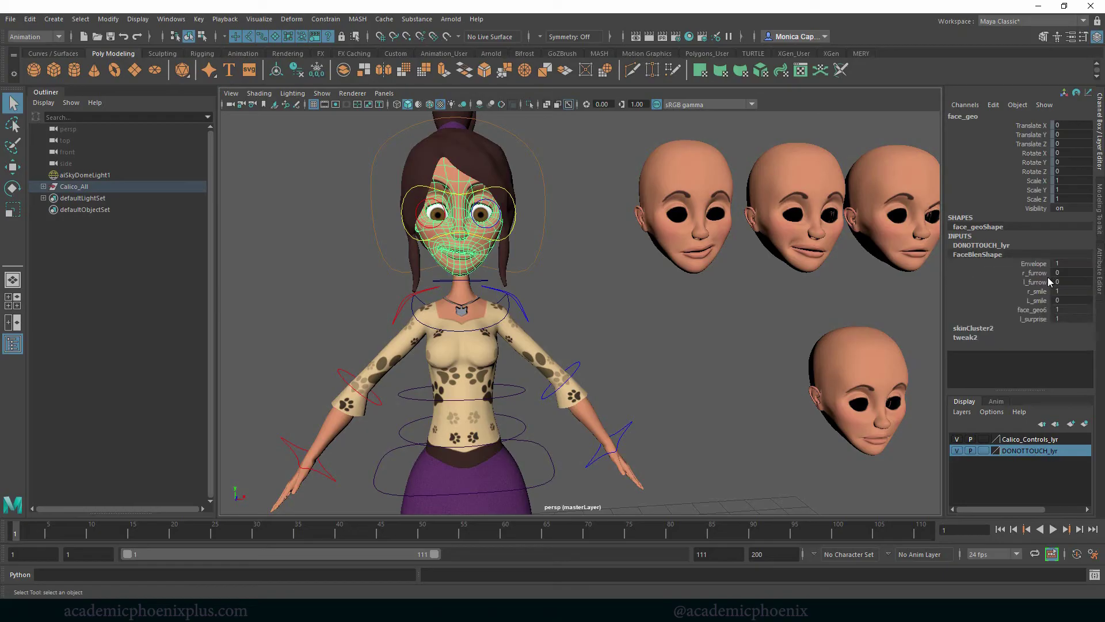
pyautogui.click(1038, 273)
pyautogui.moveTo(613, 301); pyautogui.dragTo(593, 282, button='middle')
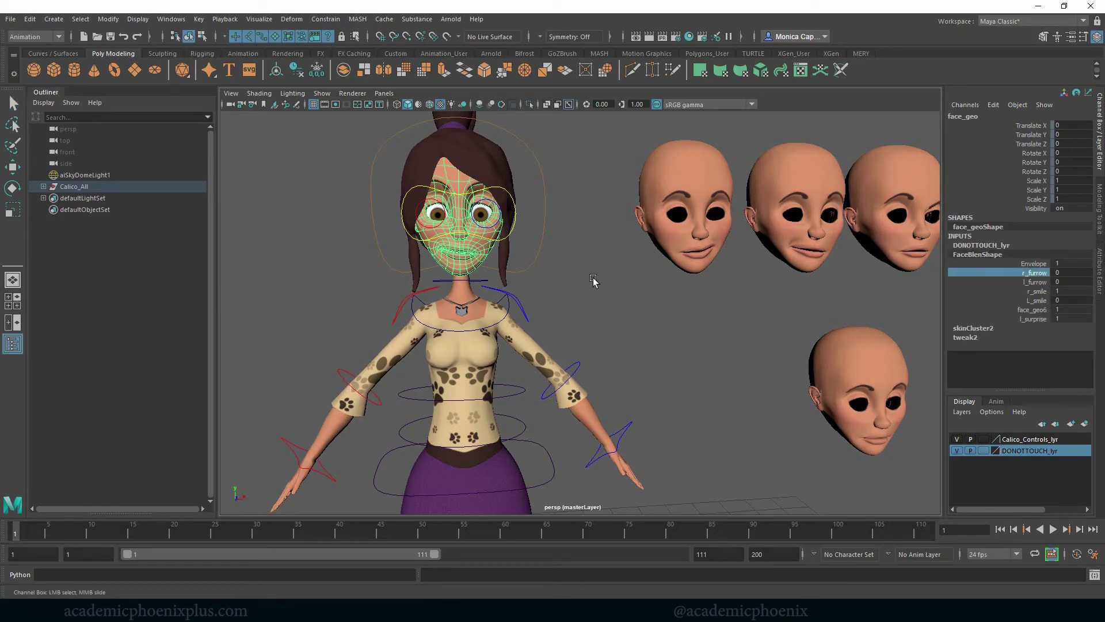
pyautogui.click(1040, 282)
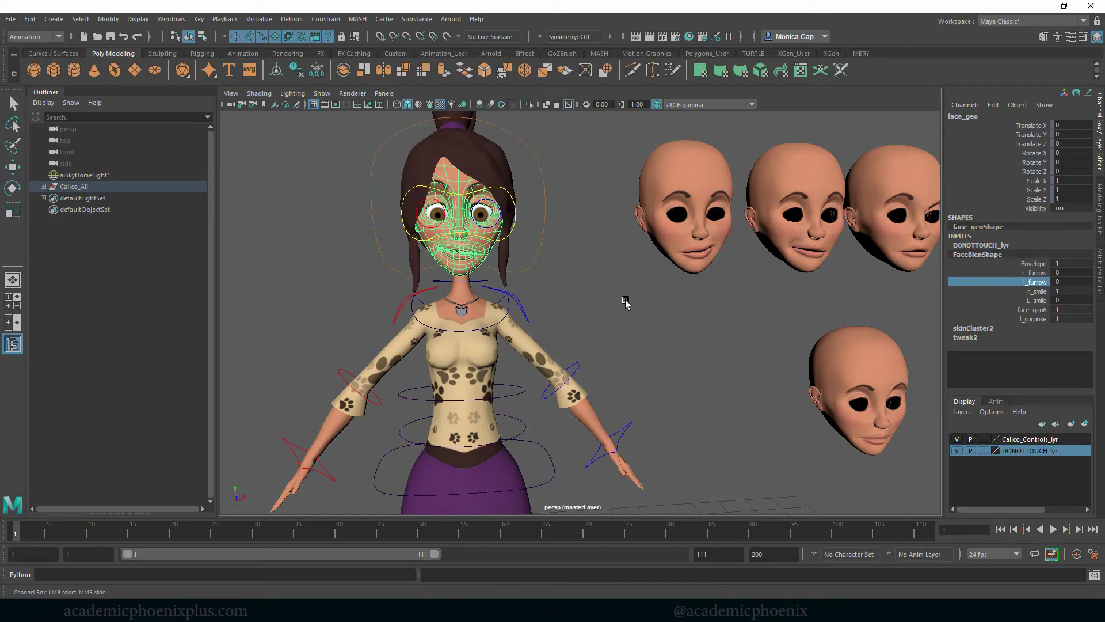
pyautogui.moveTo(624, 304); pyautogui.dragTo(771, 308, button='middle')
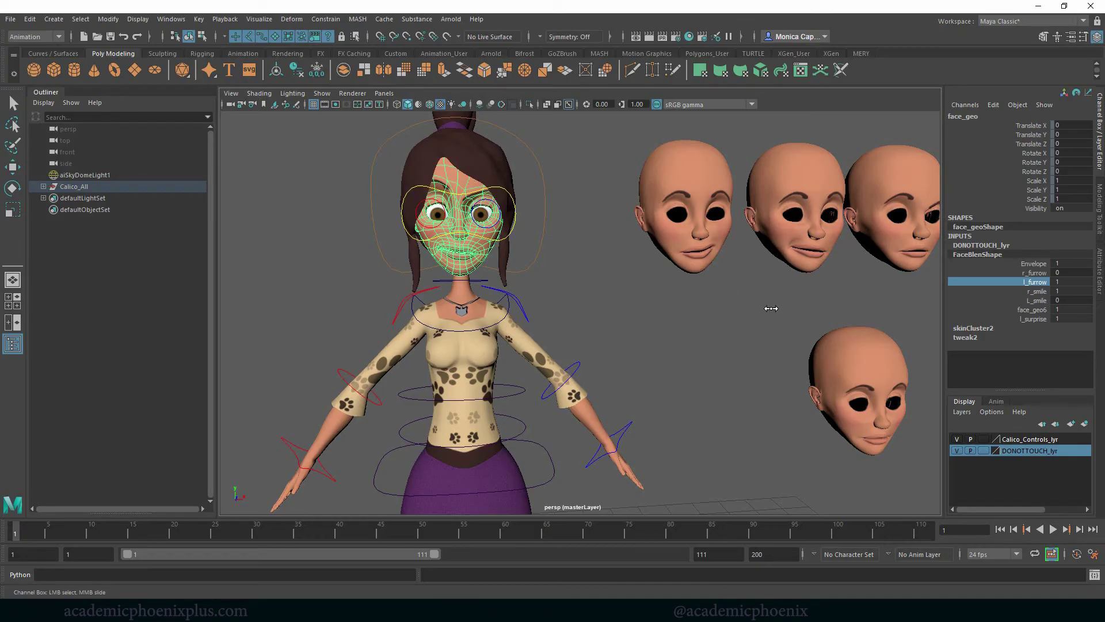
# Lower face_geo6 and l_surprise to 0, raise face_geo6 again, and deselect the face.
pyautogui.click(1040, 311)
pyautogui.keyDown('shift'); pyautogui.click(1036, 319); pyautogui.keyUp('shift')
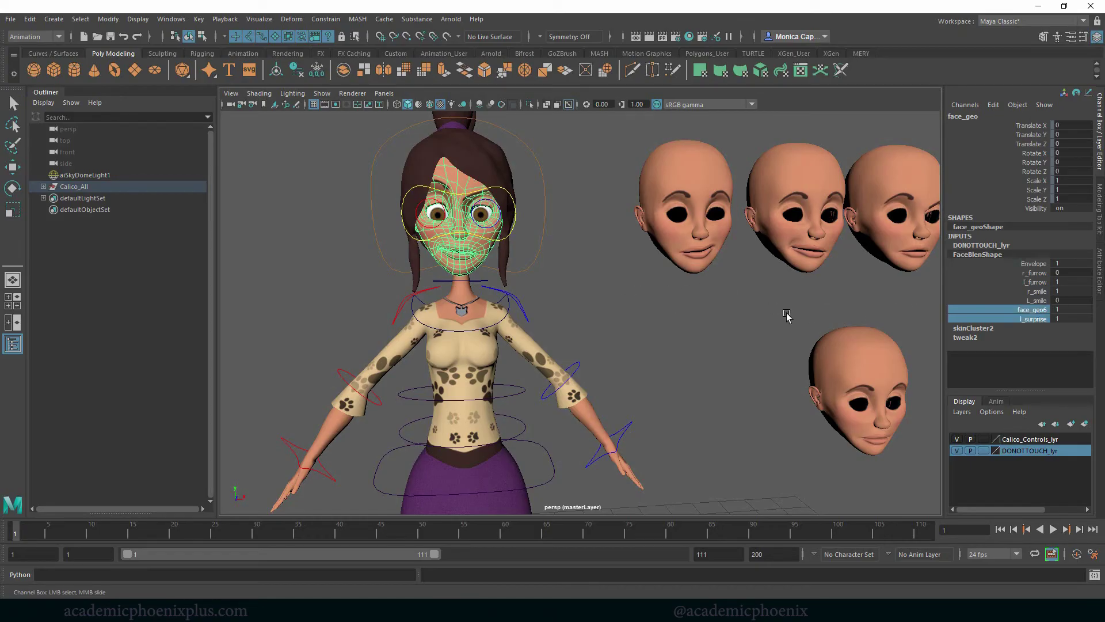
pyautogui.moveTo(780, 311); pyautogui.dragTo(745, 313, button='middle')
pyautogui.click(1036, 312)
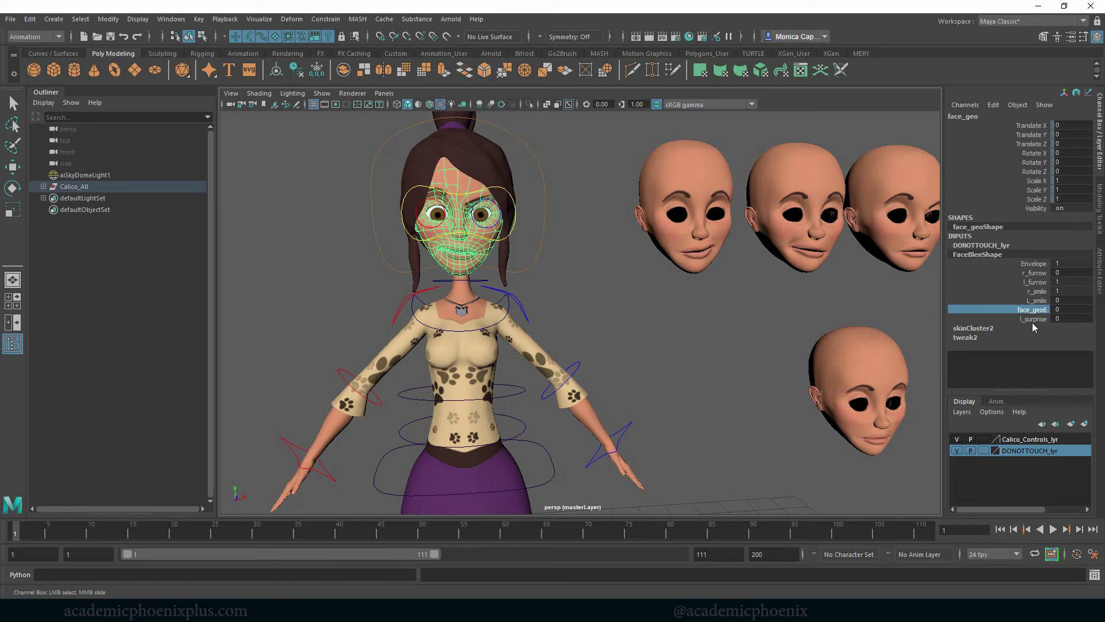
pyautogui.click(1035, 320)
pyautogui.click(1033, 311)
pyautogui.moveTo(752, 304); pyautogui.dragTo(771, 304, button='middle')
pyautogui.press('q')
pyautogui.click(690, 326)
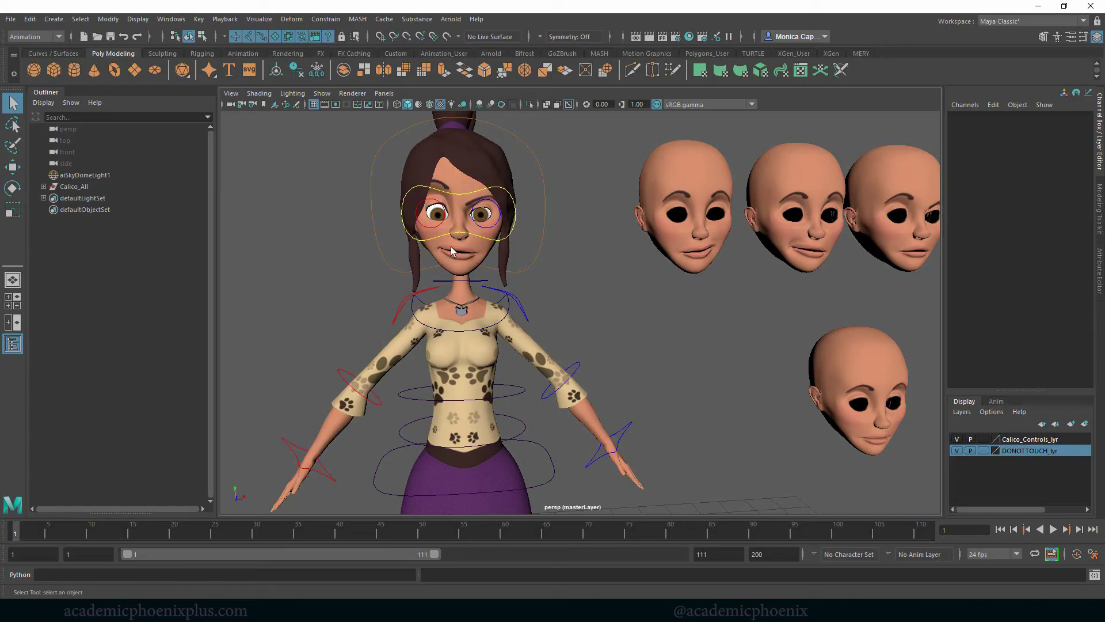
# Undo the latest furrow and surprise weight changes and the face selection.
pyautogui.click(451, 230)
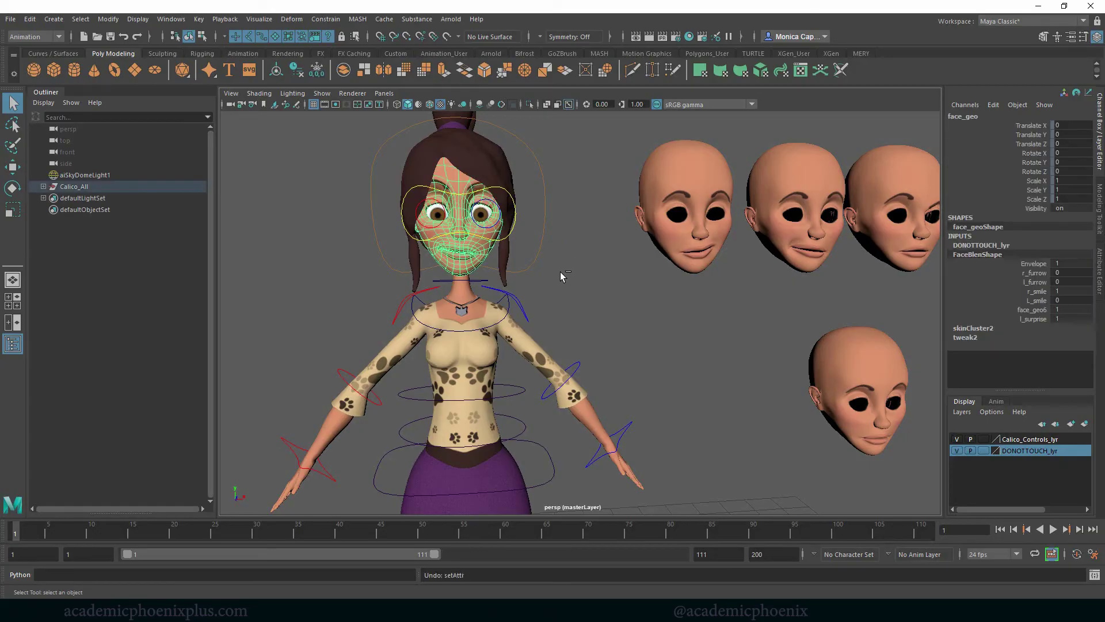
pyautogui.hotkey('ctrl', 'z')
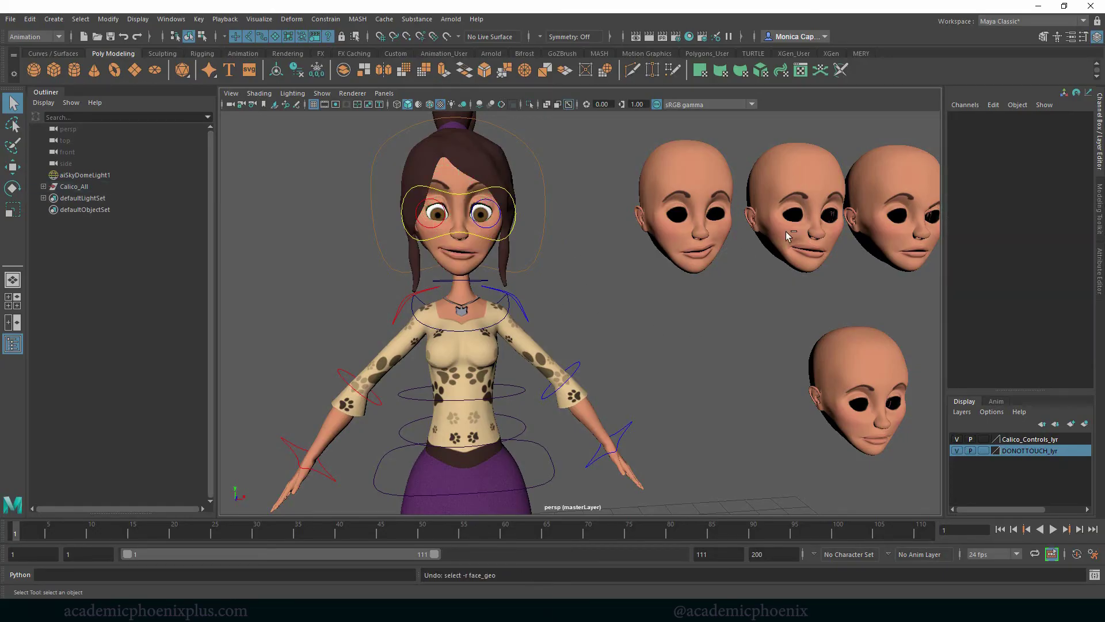
pyautogui.keyDown('alt'); pyautogui.moveTo(811, 271); pyautogui.dragTo(750, 271, button='middle'); pyautogui.keyUp('alt')
pyautogui.keyDown('alt'); pyautogui.moveTo(750, 272); pyautogui.dragTo(560, 249, button='right'); pyautogui.keyUp('alt')
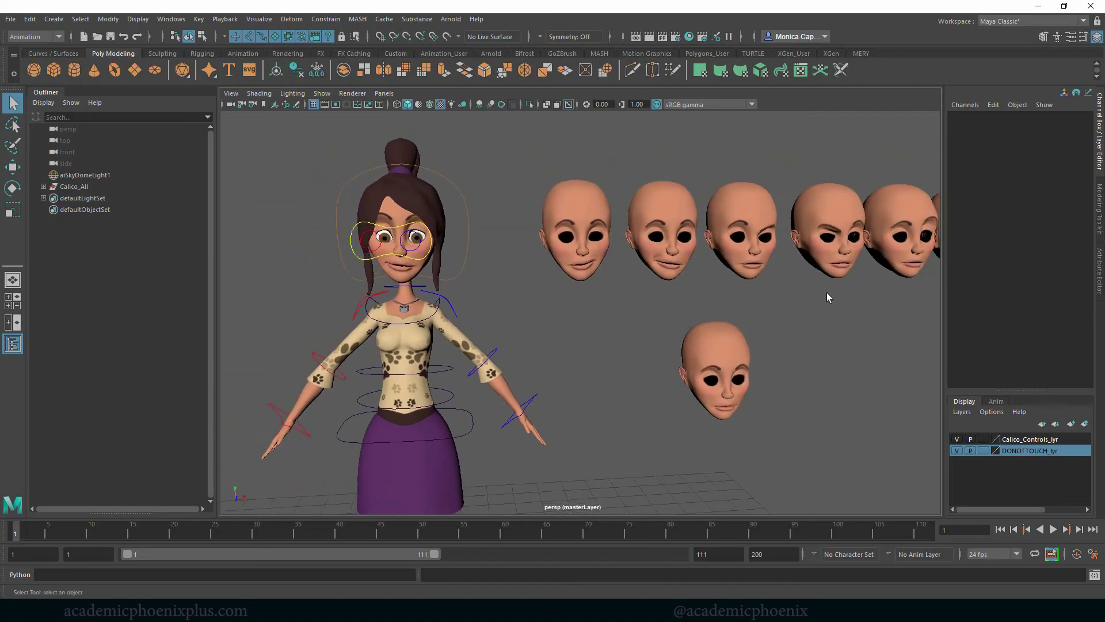
# On Calico's face, set the FaceBlenShape weights r_smile, L_smile, face_geo6 and l_surprise to 0 and deselect the face.
pyautogui.keyDown('alt'); pyautogui.moveTo(814, 297); pyautogui.dragTo(592, 296, button='middle'); pyautogui.keyUp('alt')
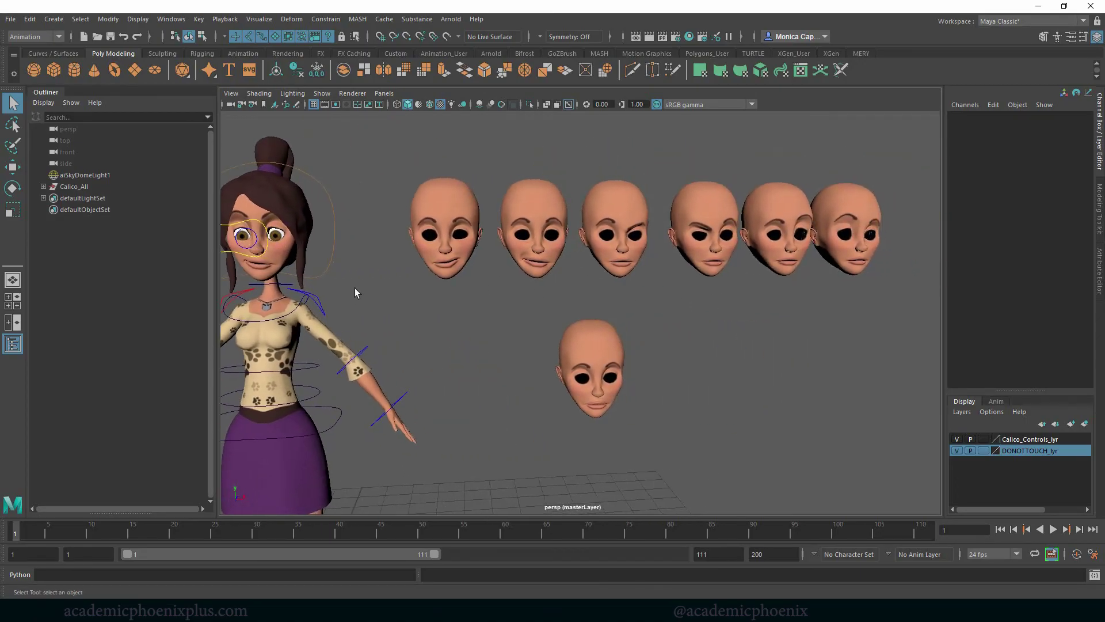
pyautogui.click(776, 239)
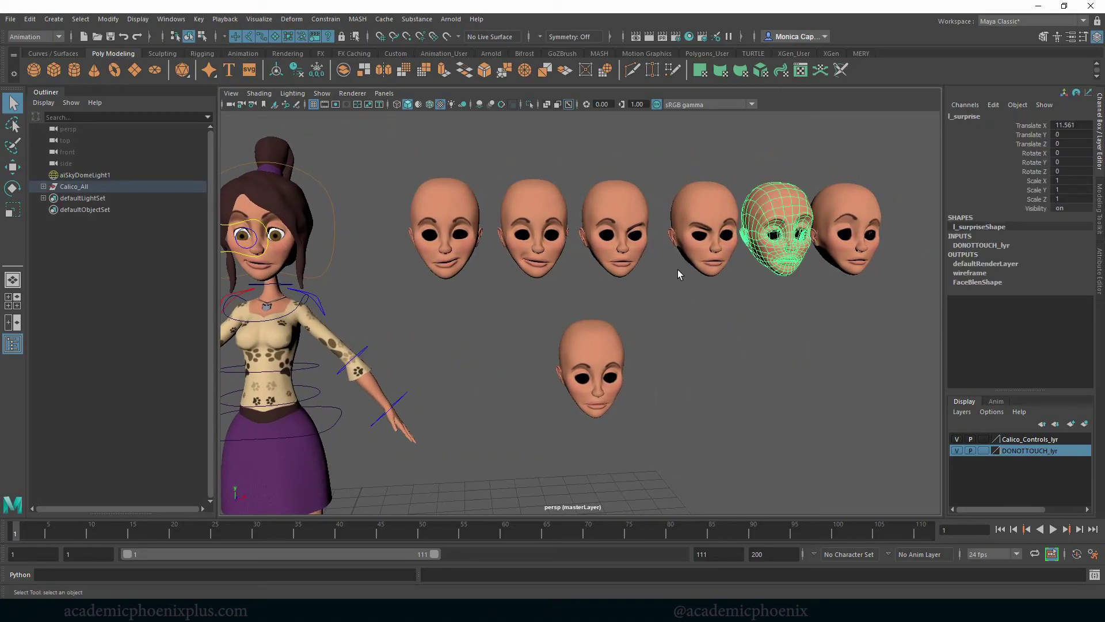
pyautogui.click(286, 258)
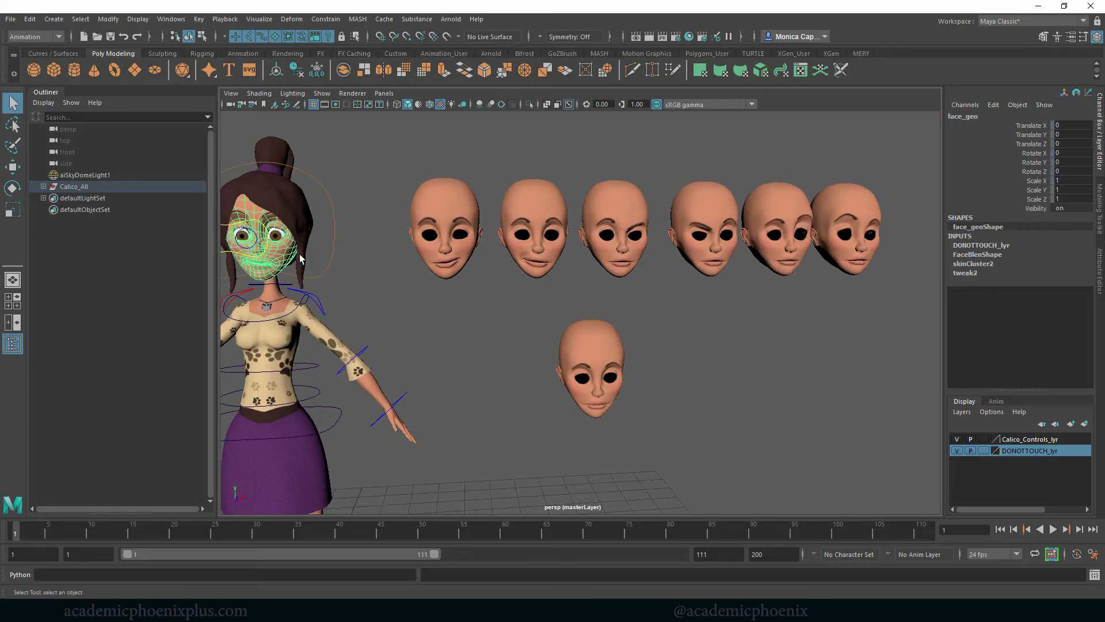
pyautogui.click(988, 256)
pyautogui.moveTo(1076, 290); pyautogui.dragTo(1063, 316)
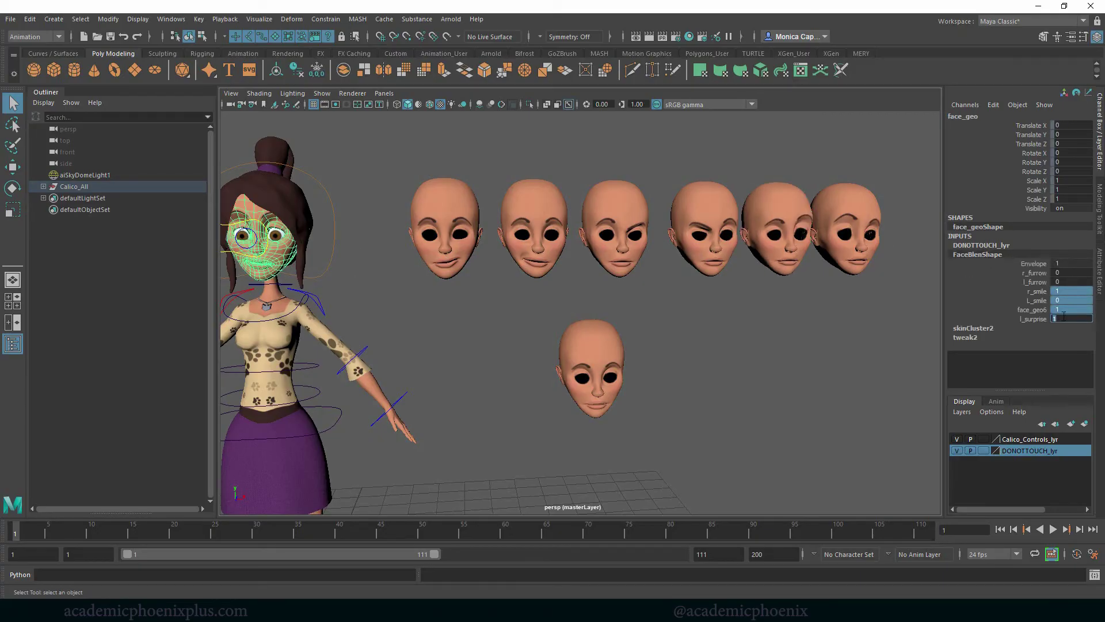
pyautogui.press('Return')
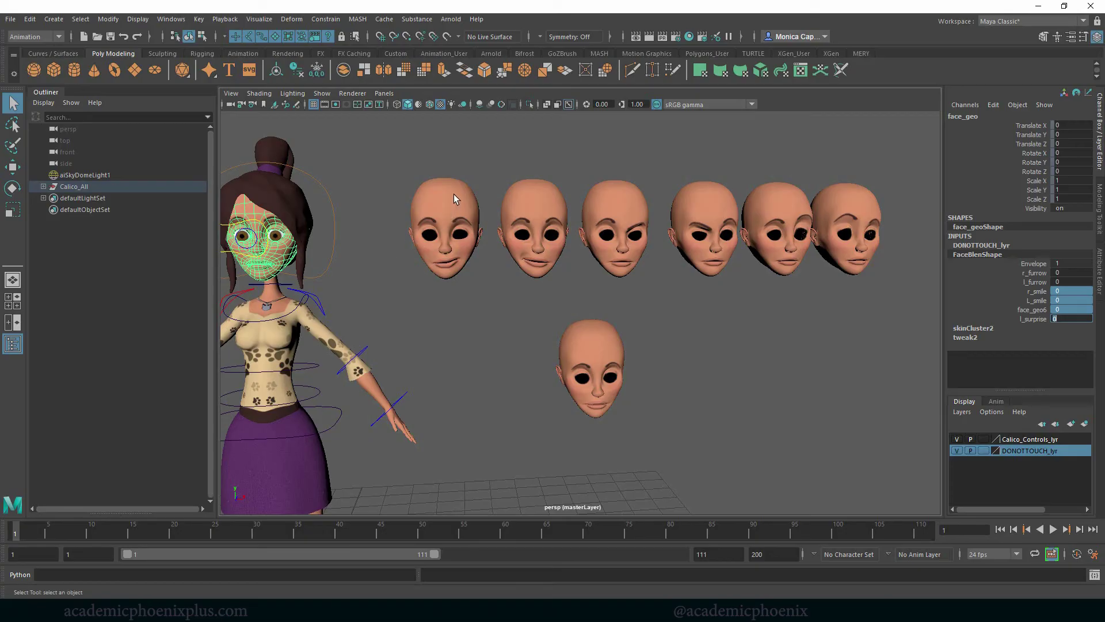
pyautogui.click(469, 151)
pyautogui.press('a')
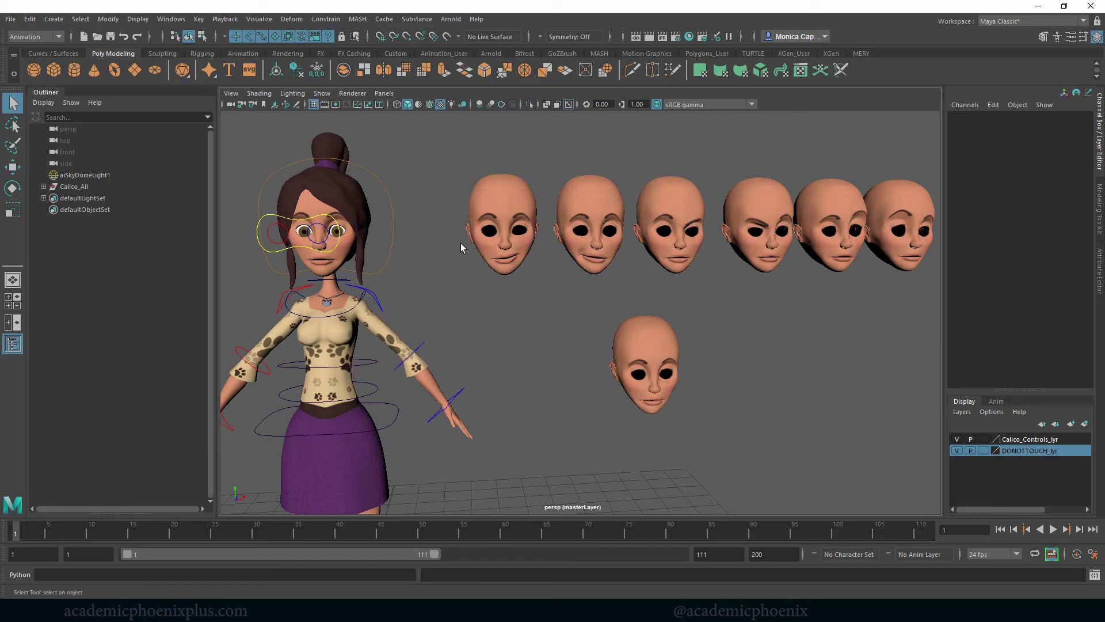
# Select all seven separate head meshes beside Calico, including the lower one, and group them.
pyautogui.keyDown('alt'); pyautogui.moveTo(475, 266); pyautogui.dragTo(506, 259, button='middle'); pyautogui.keyUp('alt')
pyautogui.moveTo(488, 211); pyautogui.dragTo(925, 247)
pyautogui.click(797, 295)
pyautogui.click(694, 354)
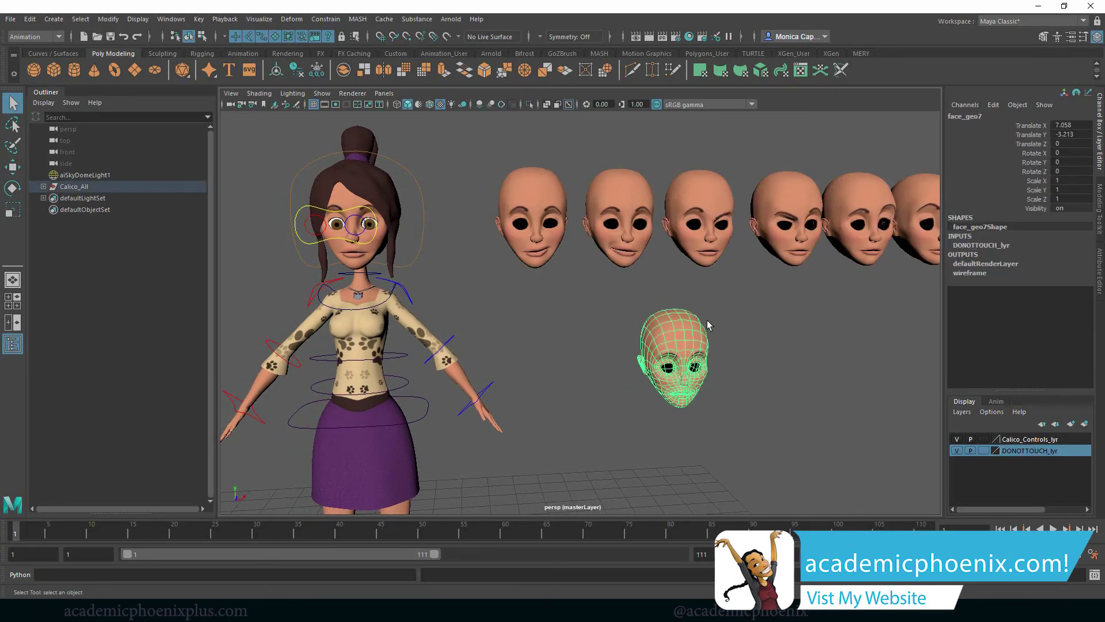
pyautogui.keyDown('alt'); pyautogui.moveTo(712, 319); pyautogui.dragTo(707, 296, button='middle'); pyautogui.keyUp('alt')
pyautogui.keyDown('alt'); pyautogui.moveTo(706, 296); pyautogui.dragTo(713, 305); pyautogui.keyUp('alt')
pyautogui.keyDown('alt'); pyautogui.moveTo(713, 306); pyautogui.dragTo(487, 287, button='right'); pyautogui.keyUp('alt')
pyautogui.click(597, 264)
pyautogui.keyDown('alt'); pyautogui.moveTo(645, 262); pyautogui.dragTo(621, 263, button='right'); pyautogui.keyUp('alt')
pyautogui.moveTo(523, 187); pyautogui.dragTo(828, 328)
pyautogui.hotkey('ctrl', 'g')
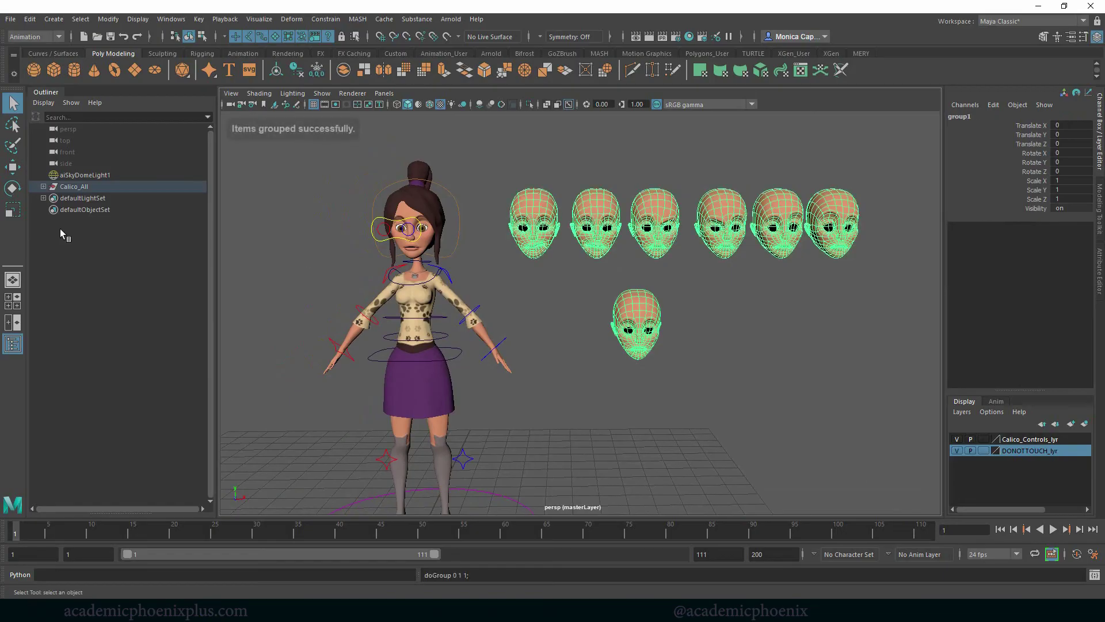
# Rename the new head group blendshapes_grp and parent it under Calico_All.
pyautogui.click(43, 186)
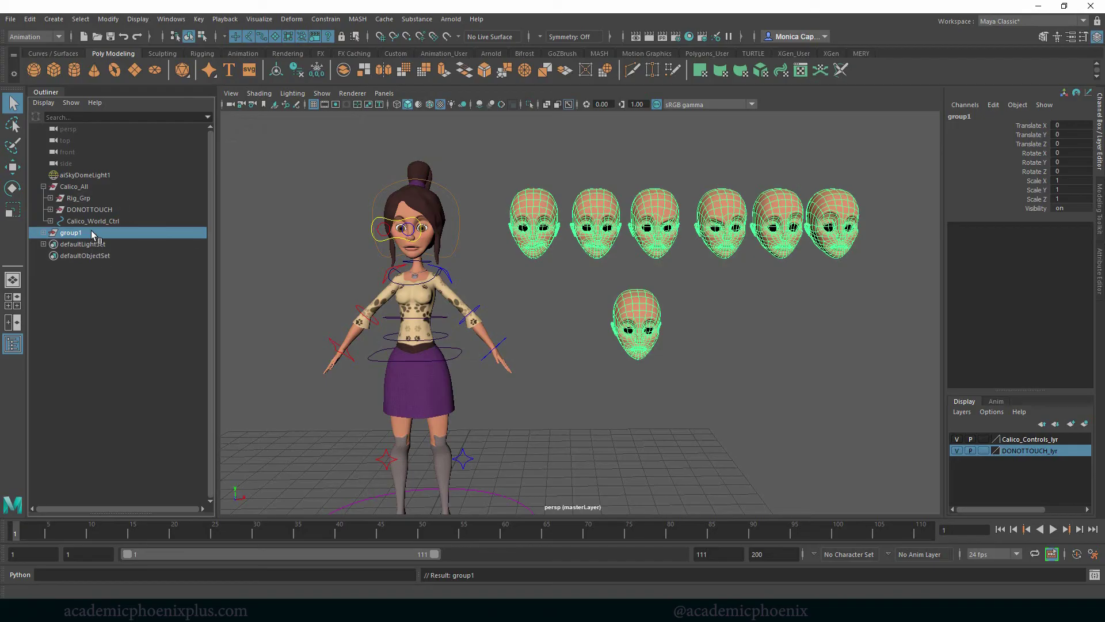
pyautogui.doubleClick(91, 233)
pyautogui.write('blendsha')
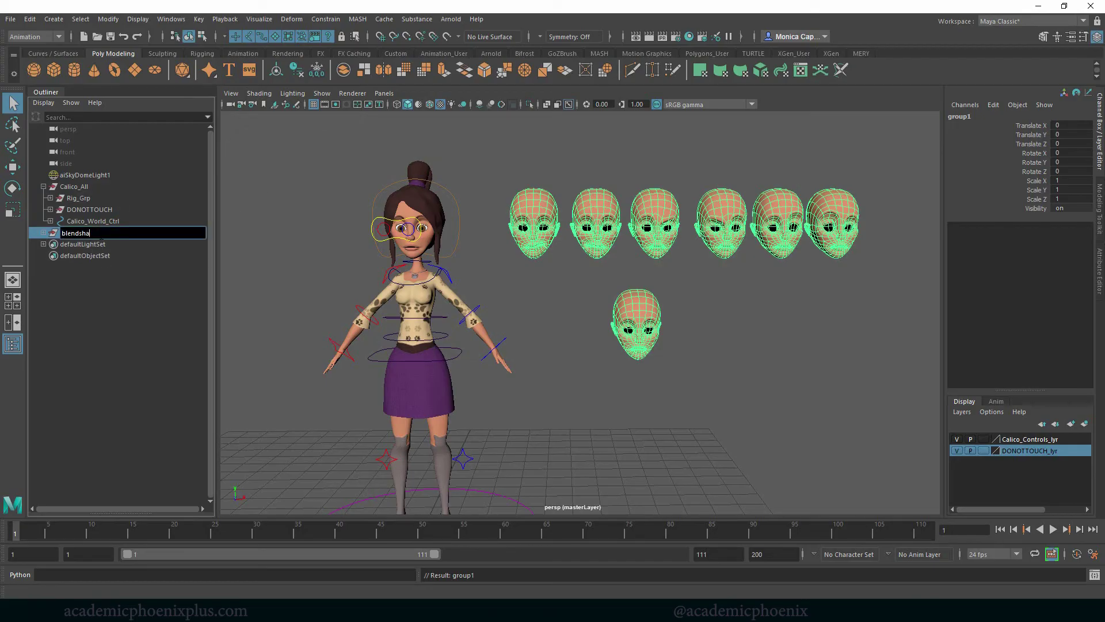
pyautogui.write('pes_grp')
pyautogui.press('Return')
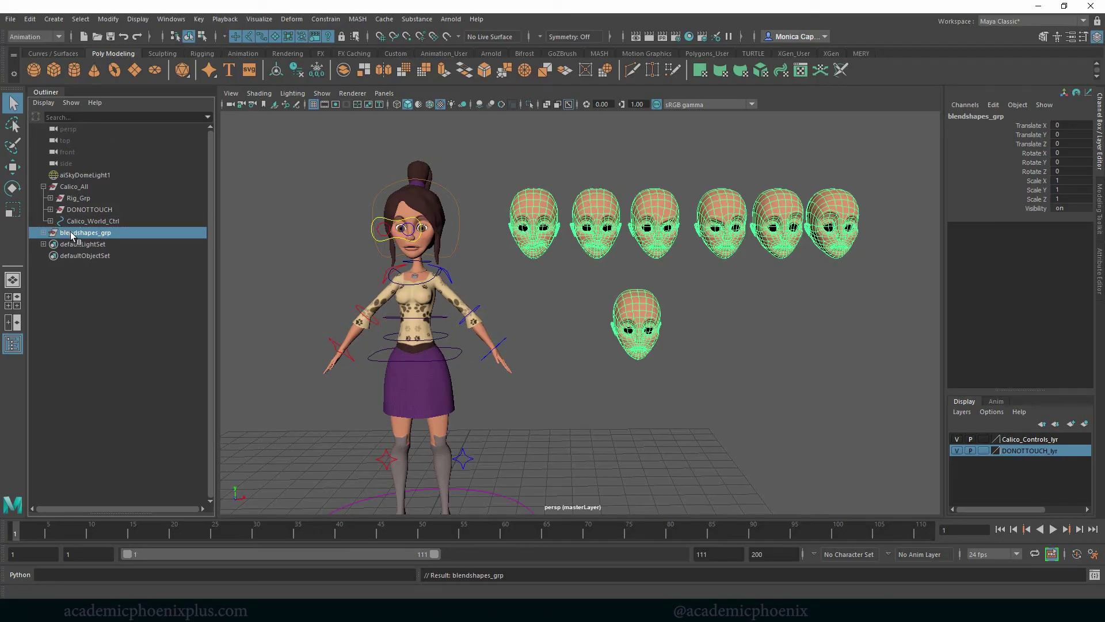
pyautogui.moveTo(75, 233); pyautogui.dragTo(82, 190)
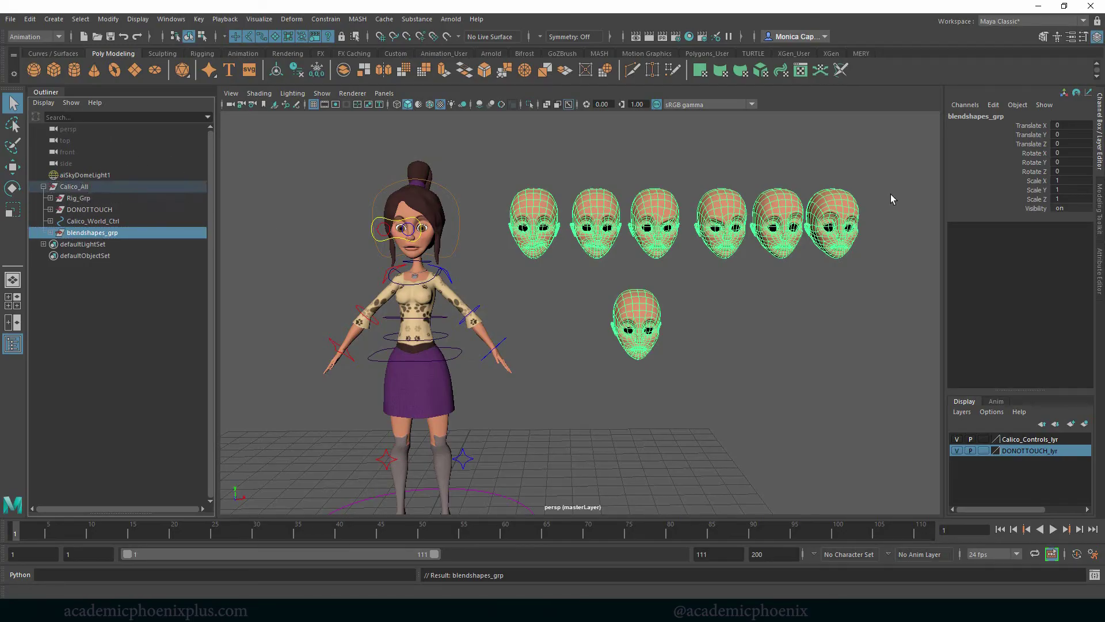
# Lock and hide all translate, rotate, scale and visibility channels of blendshapes_grp while the heads are still shown.
pyautogui.click(1036, 134)
pyautogui.moveTo(1041, 127); pyautogui.dragTo(1040, 208)
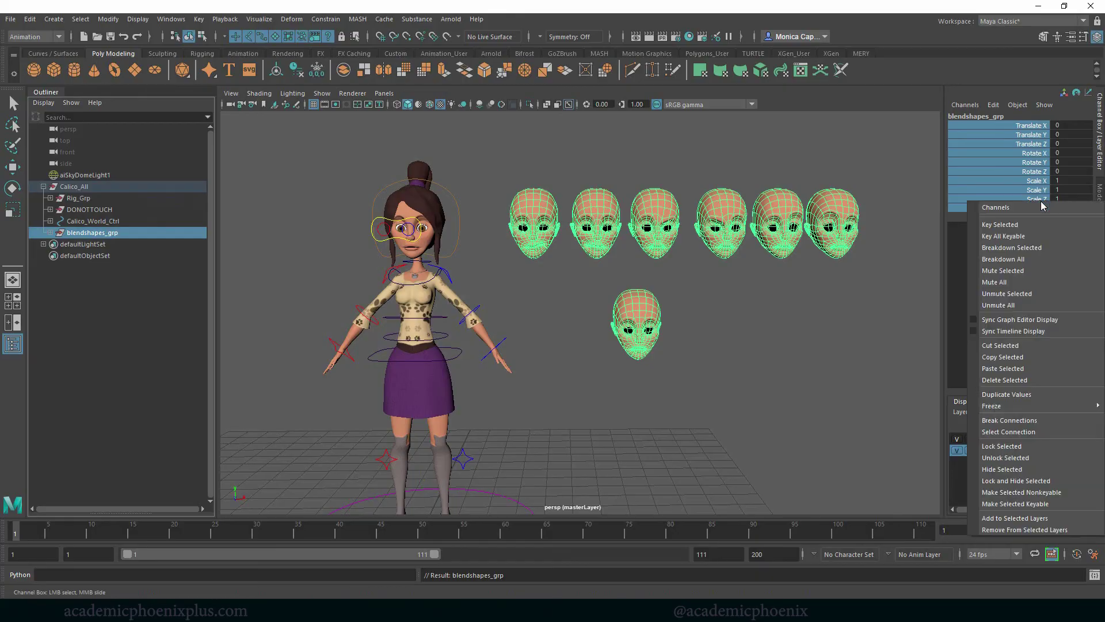
pyautogui.rightClick(1039, 207)
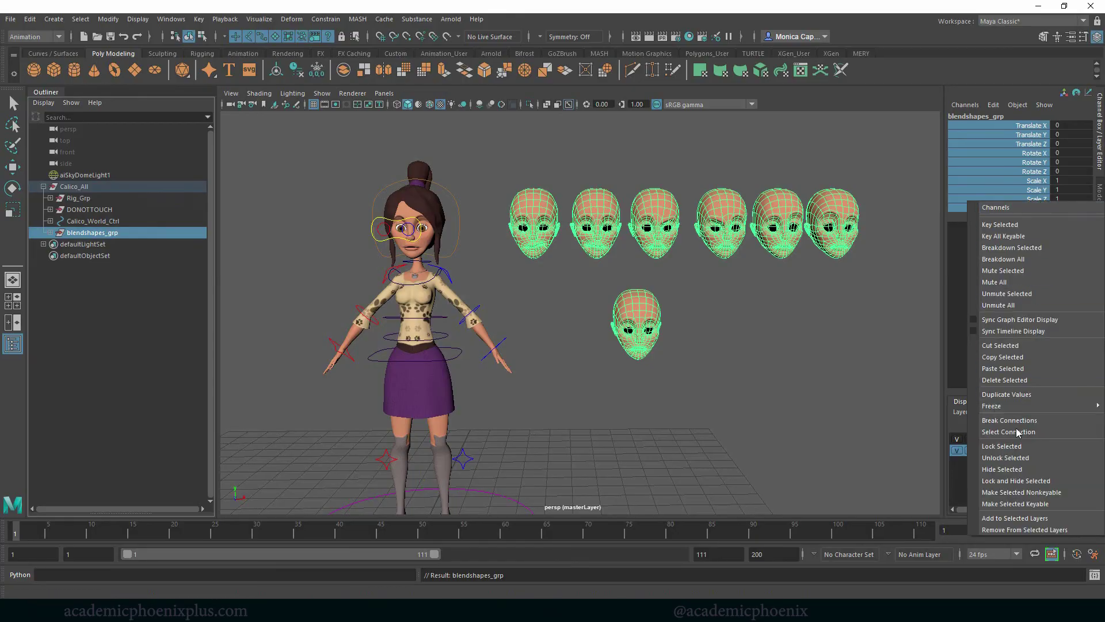
pyautogui.click(1046, 480)
pyautogui.click(827, 425)
pyautogui.click(97, 233)
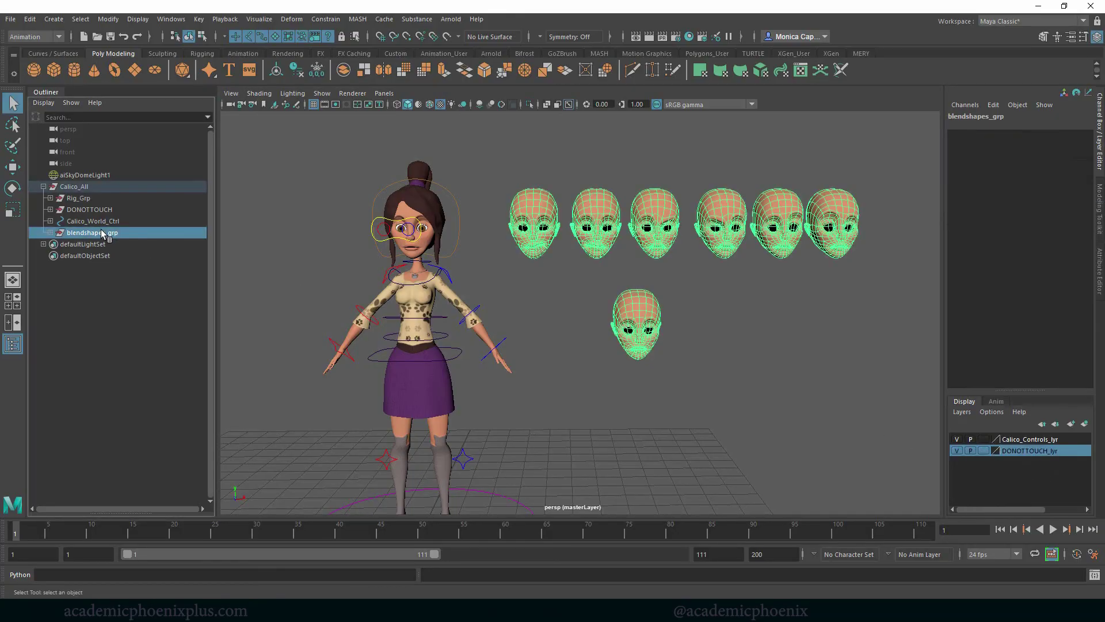
# Undo the locking and hiding of the channels on blendshapes_grp.
pyautogui.hotkey('ctrl', 'z')
pyautogui.hotkey('ctrl', 'z')
pyautogui.hotkey('ctrl', 'z')
# Try hiding the heads by setting the visibility of blendshapes_grp to 0, expand the group, and undo the visibility change.
pyautogui.doubleClick(1062, 208)
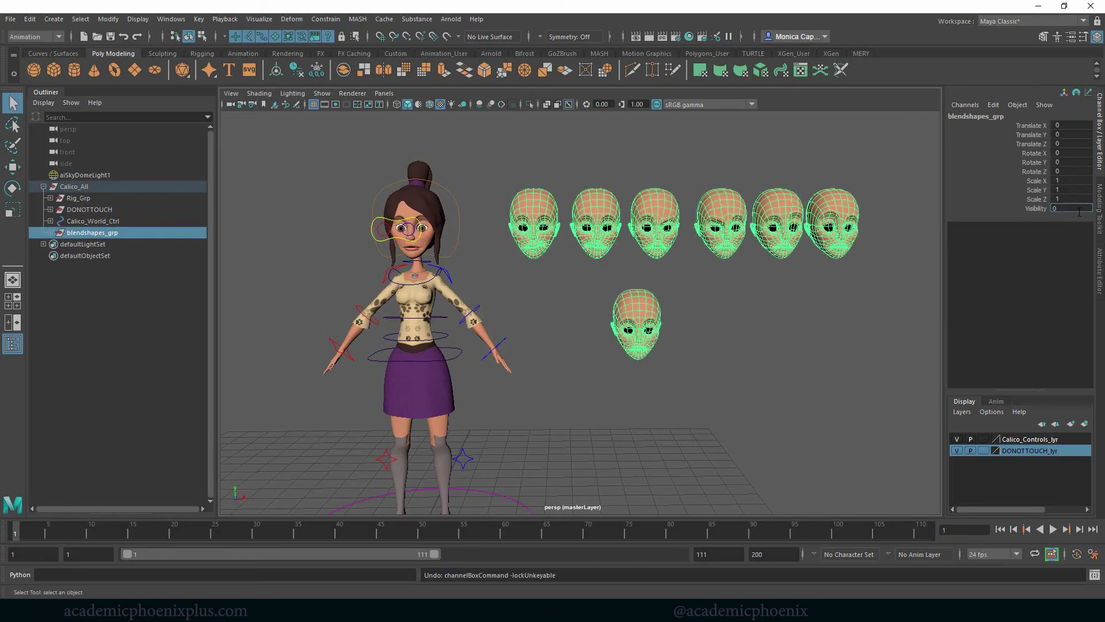
pyautogui.write('0')
pyautogui.press('Return')
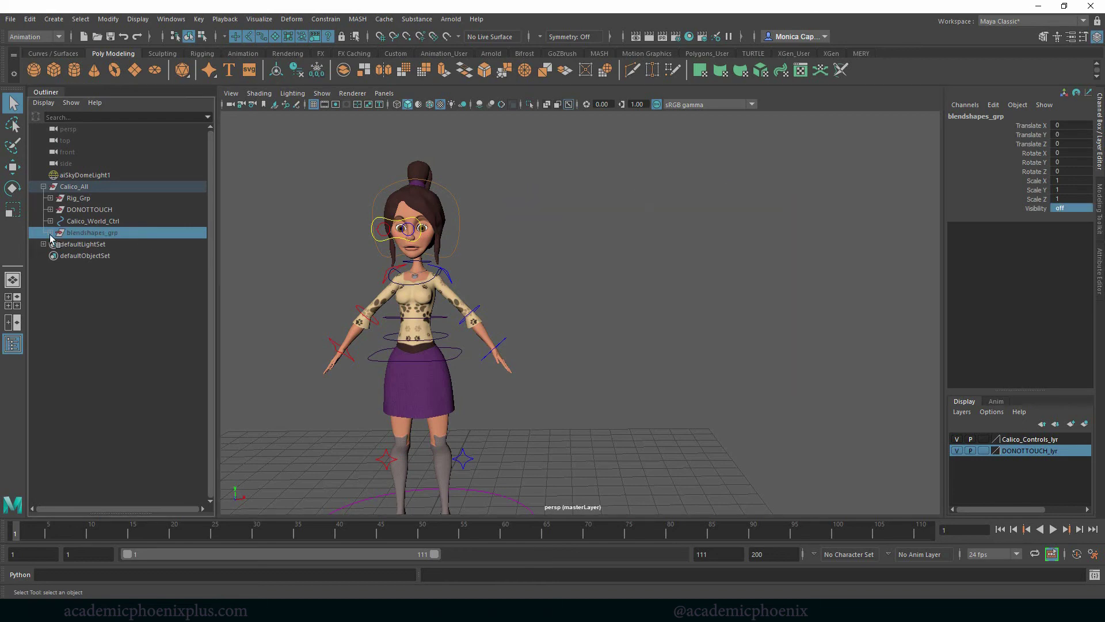
pyautogui.click(50, 232)
pyautogui.click(85, 244)
pyautogui.hotkey('ctrl', 'z')
pyautogui.hotkey('ctrl', 'z')
# Select every head inside blendshapes_grp, from r_furrow to face_geo7, and set their visibility to 0.
pyautogui.click(102, 244)
pyautogui.keyDown('shift'); pyautogui.click(99, 314); pyautogui.keyUp('shift')
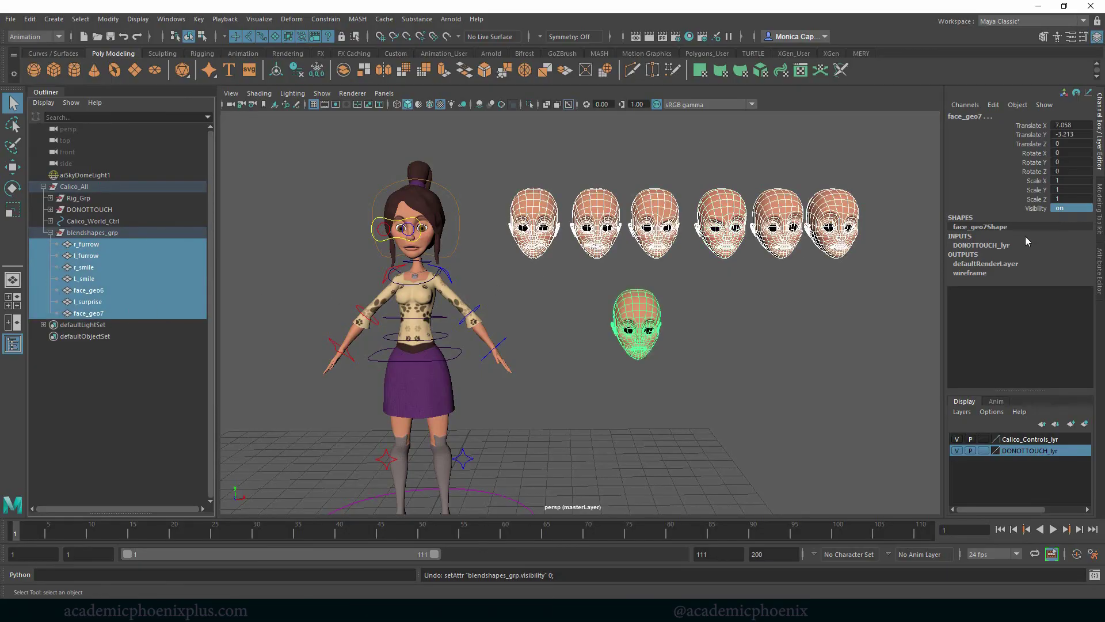
pyautogui.click(1068, 208)
pyautogui.write('0')
pyautogui.press('Return')
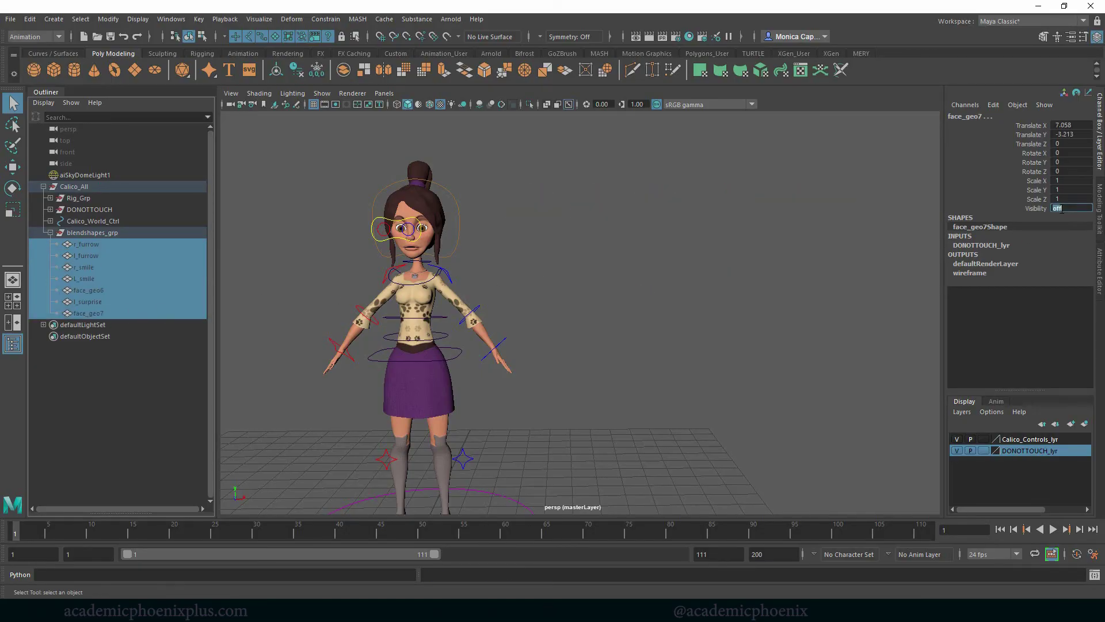
# Lock and hide all transform and visibility channels of blendshapes_grp, and collapse the group in the Outliner.
pyautogui.click(109, 233)
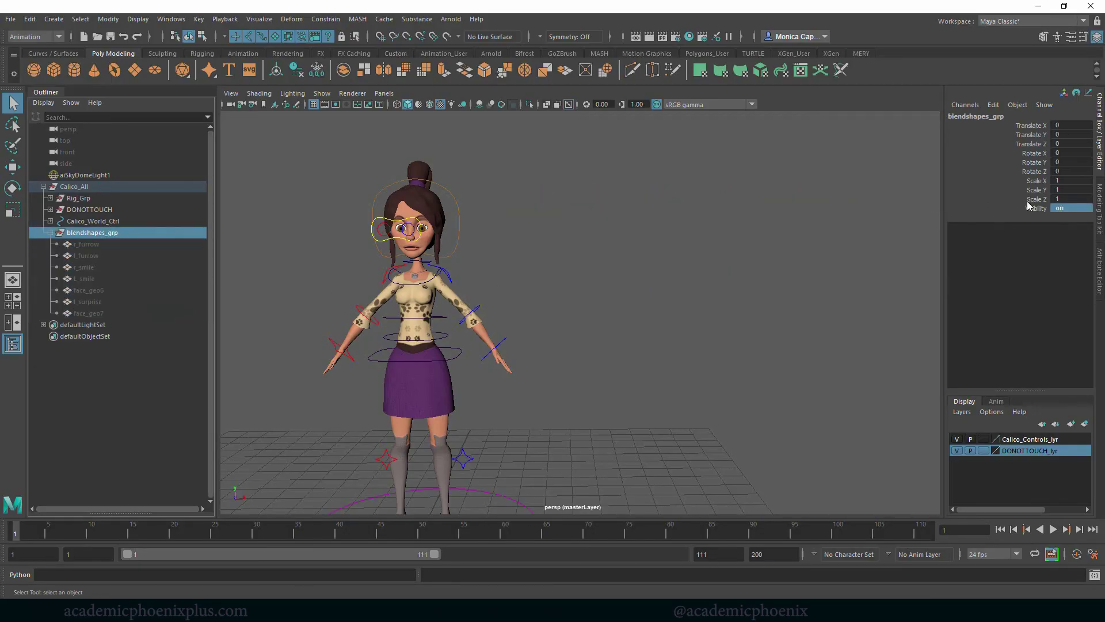
pyautogui.moveTo(1032, 208); pyautogui.dragTo(1033, 128)
pyautogui.rightClick(1033, 138)
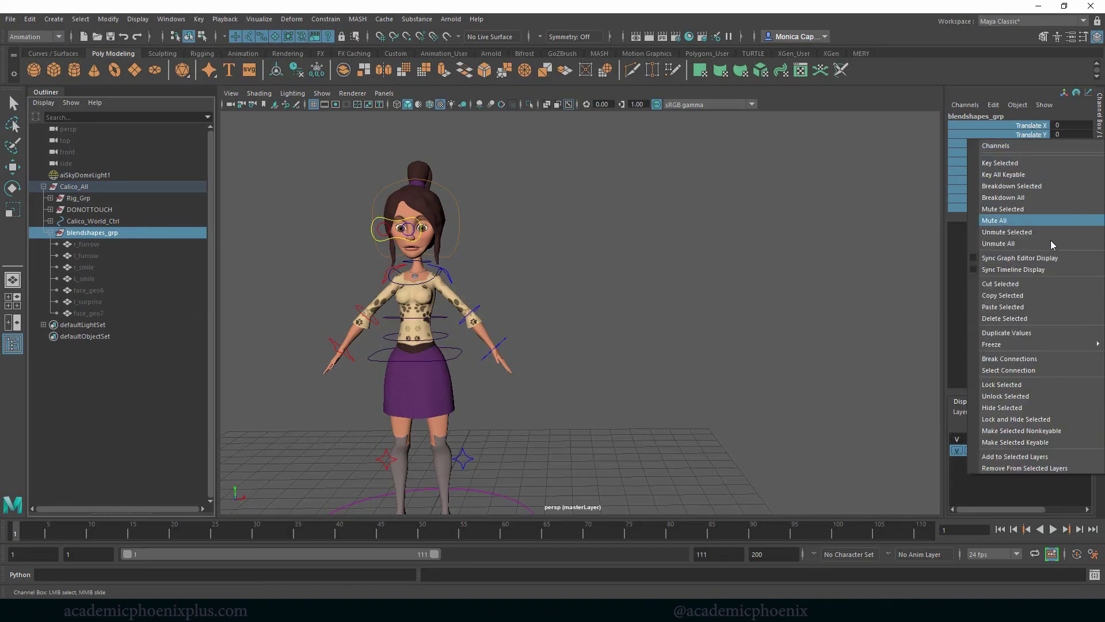
pyautogui.click(1045, 419)
pyautogui.click(667, 357)
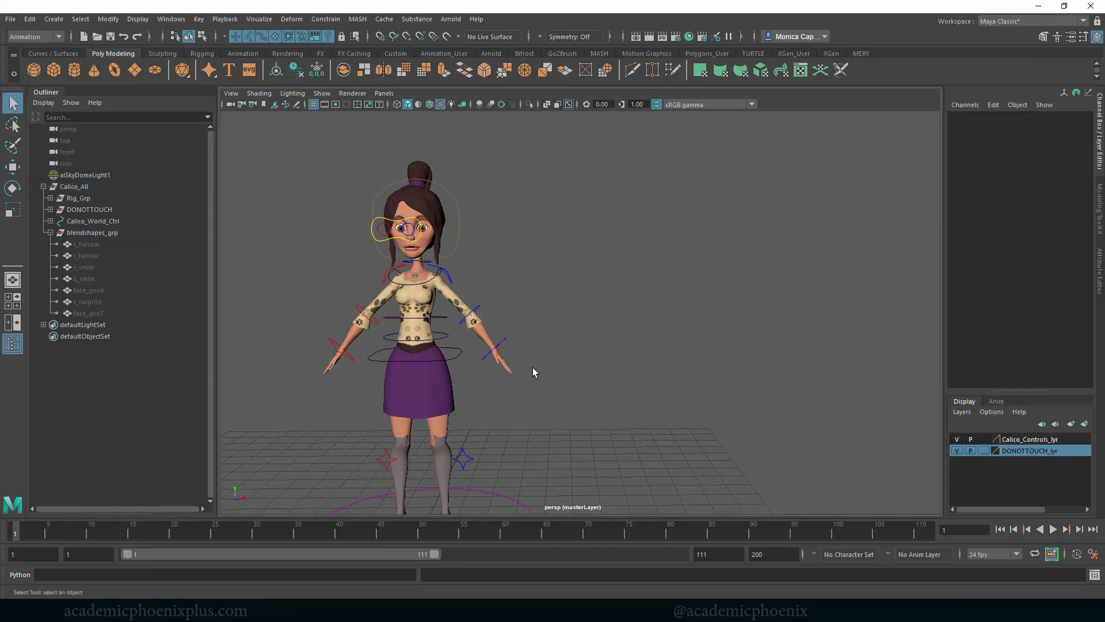
pyautogui.keyDown('alt'); pyautogui.moveTo(548, 366); pyautogui.dragTo(710, 306, button='middle'); pyautogui.keyUp('alt')
pyautogui.keyDown('alt'); pyautogui.moveTo(709, 307); pyautogui.dragTo(683, 289, button='right'); pyautogui.keyUp('alt')
pyautogui.keyDown('alt'); pyautogui.moveTo(683, 289); pyautogui.dragTo(706, 319); pyautogui.keyUp('alt')
pyautogui.click(50, 233)
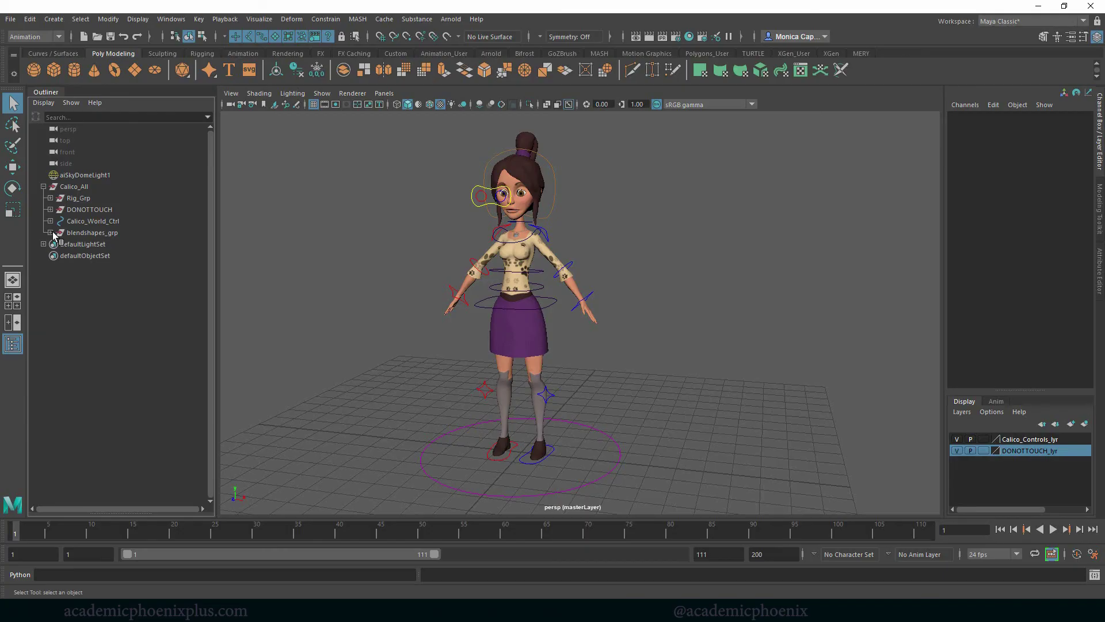
# Select the eye control eye_ctrl and set its Translate Z to 0.
pyautogui.keyDown('alt'); pyautogui.moveTo(647, 264); pyautogui.dragTo(572, 243); pyautogui.keyUp('alt')
pyautogui.click(505, 201)
pyautogui.press('e')
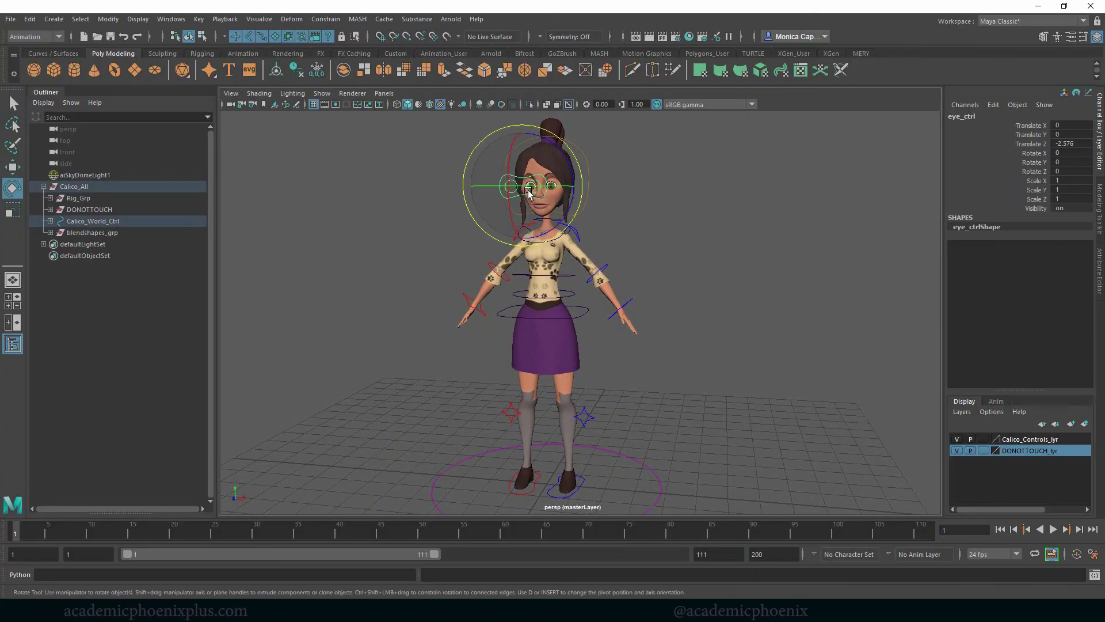
pyautogui.press('w')
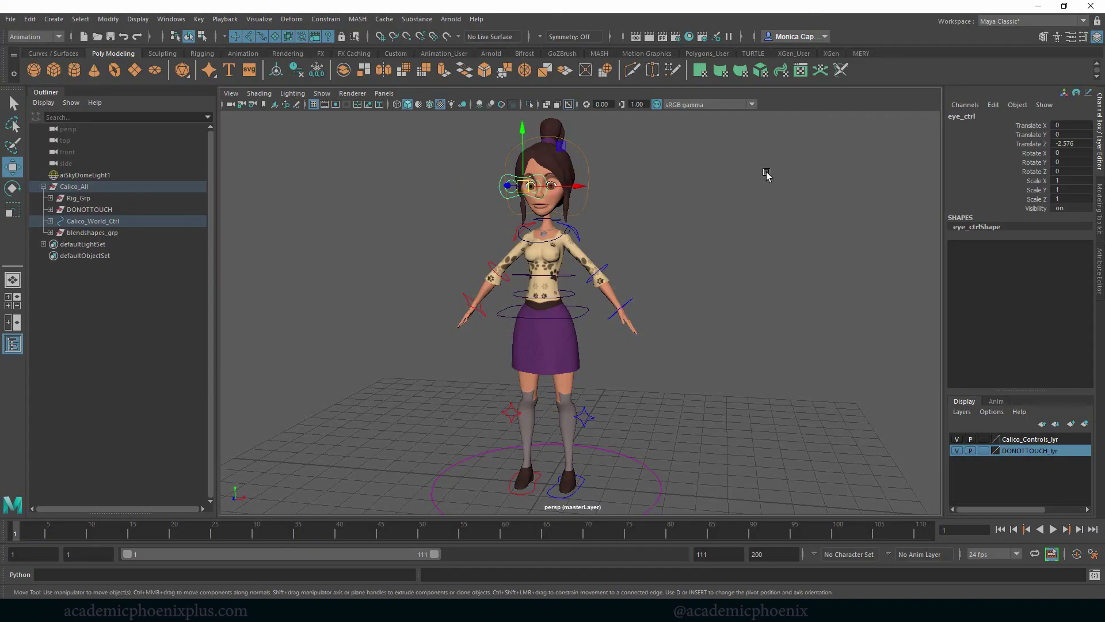
pyautogui.doubleClick(1072, 144)
pyautogui.write('0')
pyautogui.press('Return')
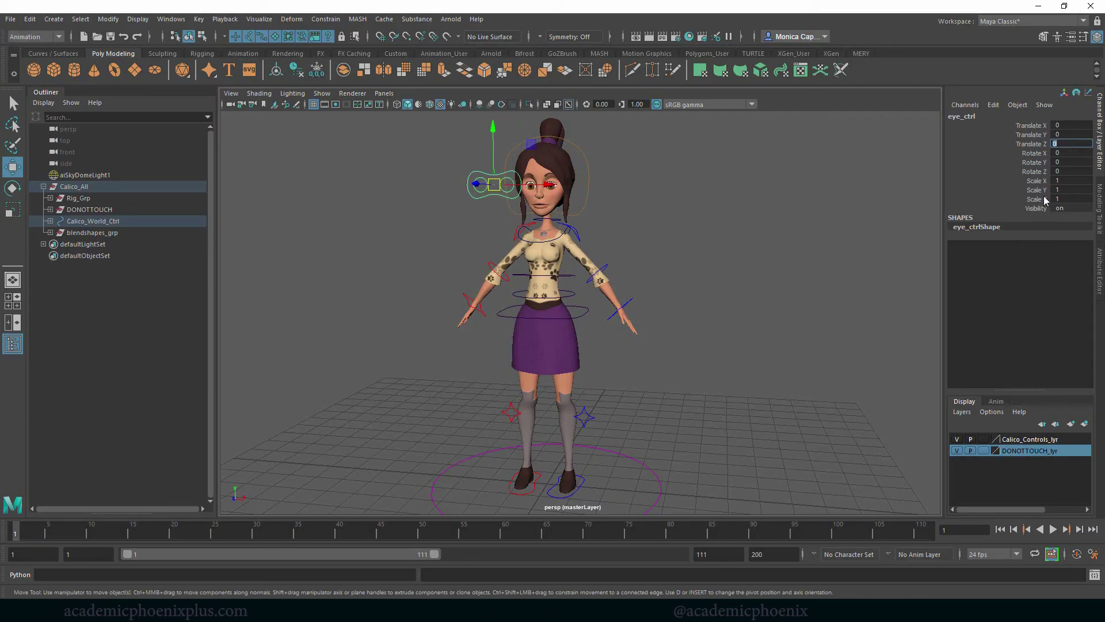
# Lock and hide the rotate, scale and visibility channels of eye_ctrl, keeping only its translate channels.
pyautogui.click(1043, 200)
pyautogui.moveTo(1043, 154); pyautogui.dragTo(1039, 200)
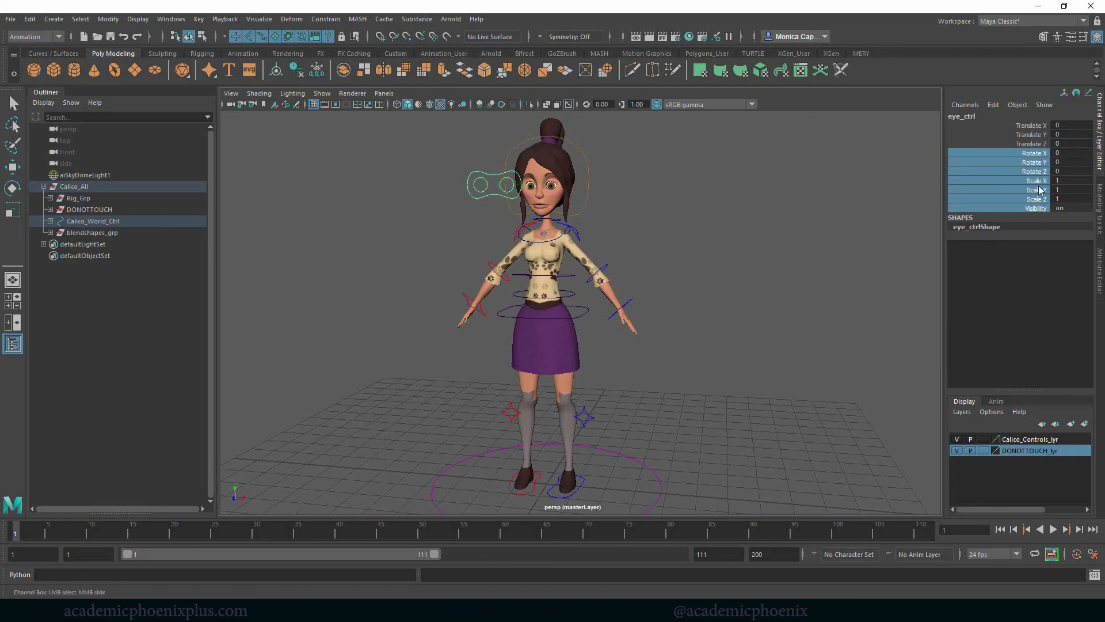
pyautogui.rightClick(1028, 196)
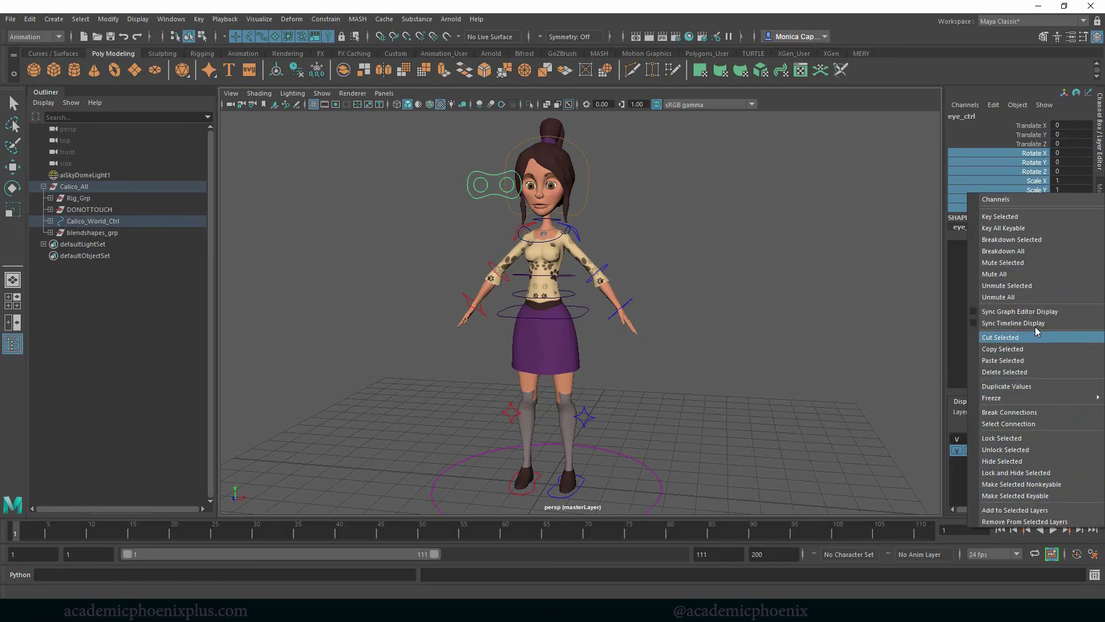
pyautogui.click(1050, 439)
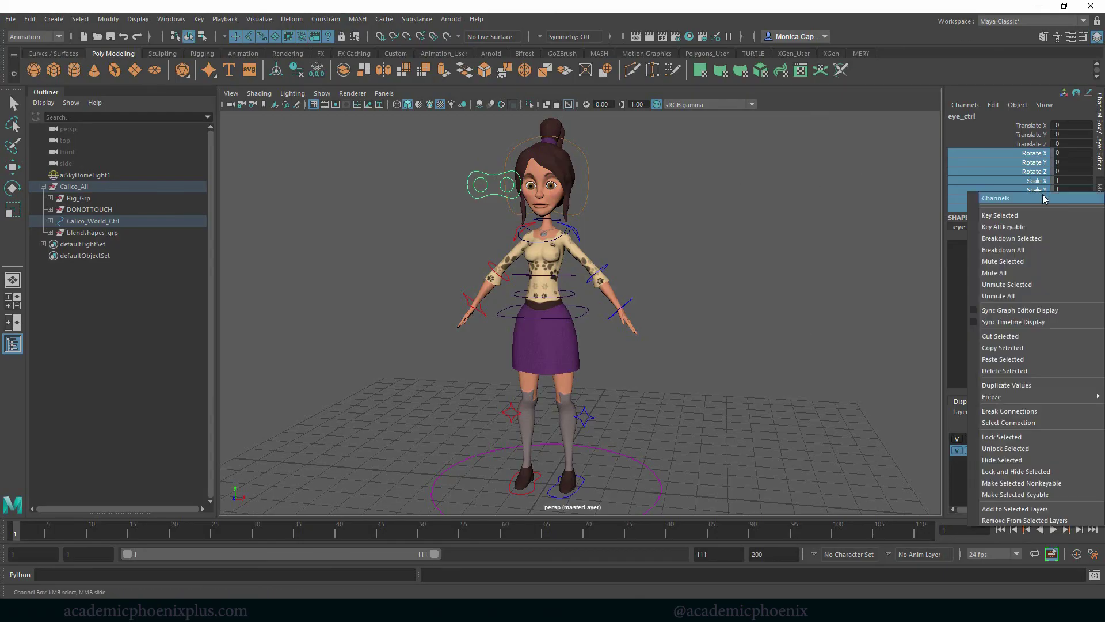
pyautogui.rightClick(1047, 190)
pyautogui.click(1034, 461)
pyautogui.press('w')
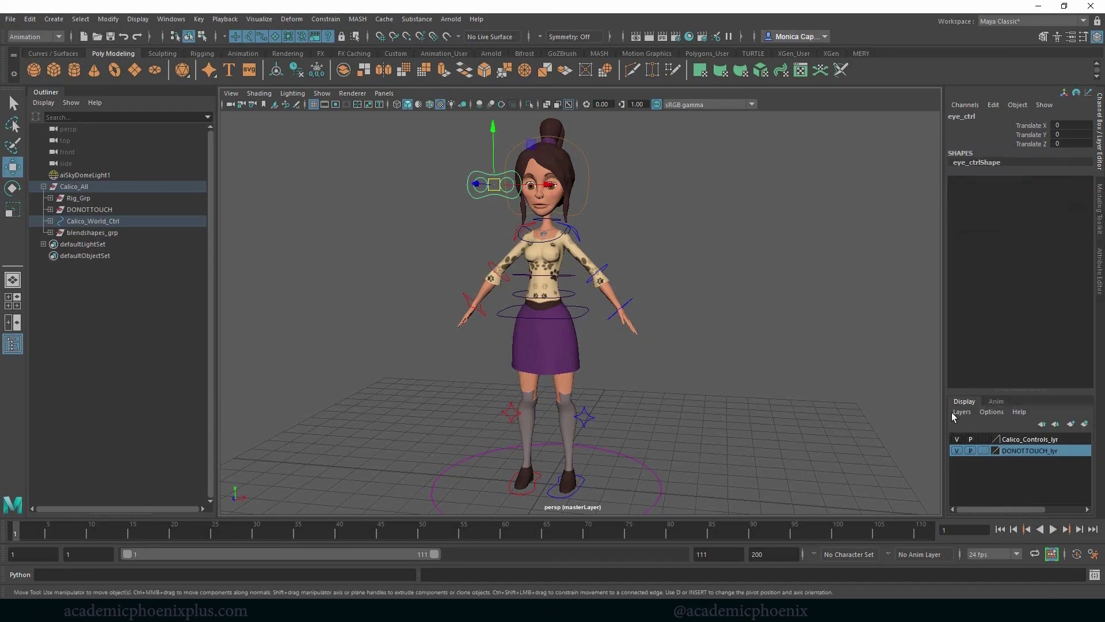
# Move eye_ctrl slightly to test the eye control, undo the move, and deselect it.
pyautogui.click(686, 221)
pyautogui.click(495, 197)
pyautogui.moveTo(494, 187)
pyautogui.mouseDown()
pyautogui.moveTo(535, 147)
pyautogui.moveTo(464, 196)
pyautogui.moveTo(509, 197)
pyautogui.moveTo(498, 183)
pyautogui.mouseUp()
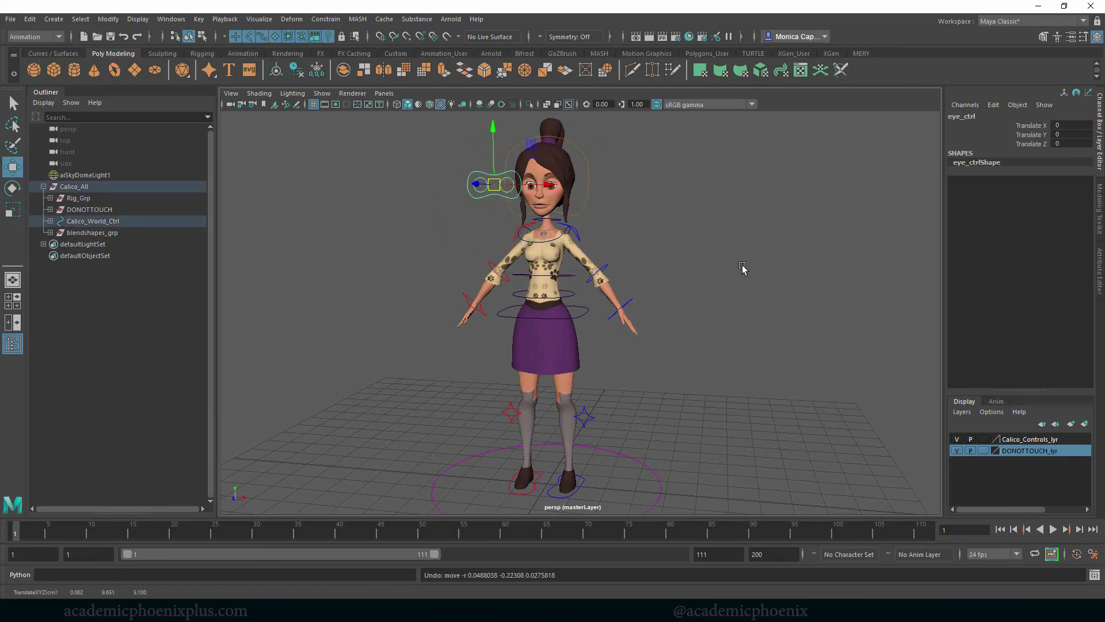
pyautogui.click(720, 259)
# Clear the control selection, return to the Select tool, and save the scene.
pyautogui.click(585, 209)
pyautogui.click(739, 278)
pyautogui.press('q')
pyautogui.hotkey('ctrl', 's')
# Leave all controls deselected and collapse the Calico_All hierarchy in the Outliner.
pyautogui.click(532, 315)
pyautogui.press('w')
pyautogui.keyDown('alt'); pyautogui.moveTo(668, 326); pyautogui.dragTo(761, 332); pyautogui.keyUp('alt')
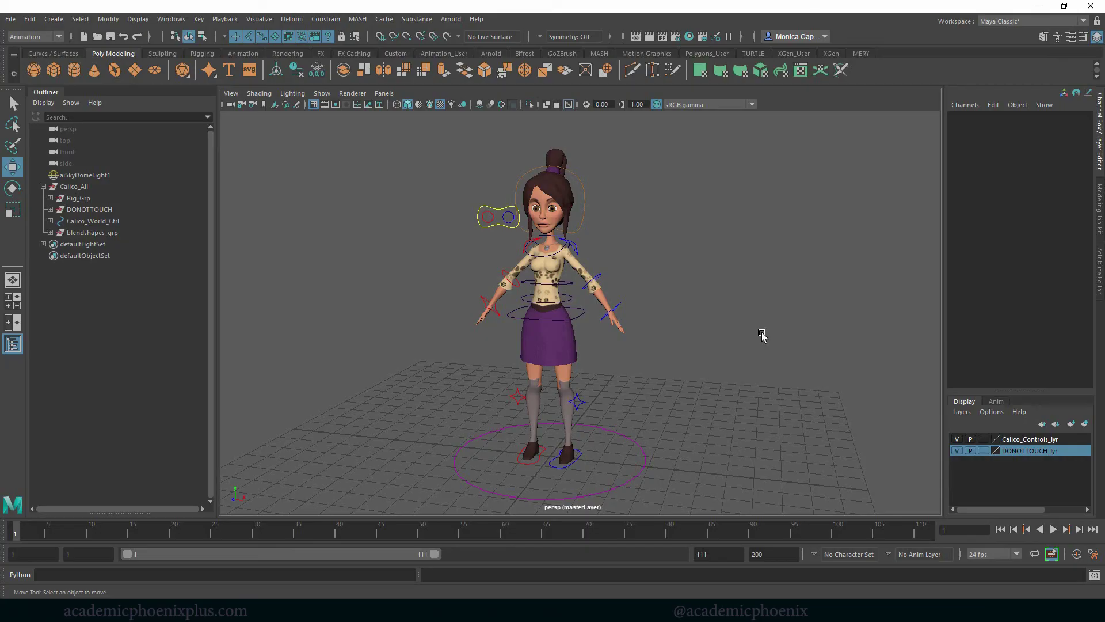
pyautogui.click(43, 187)
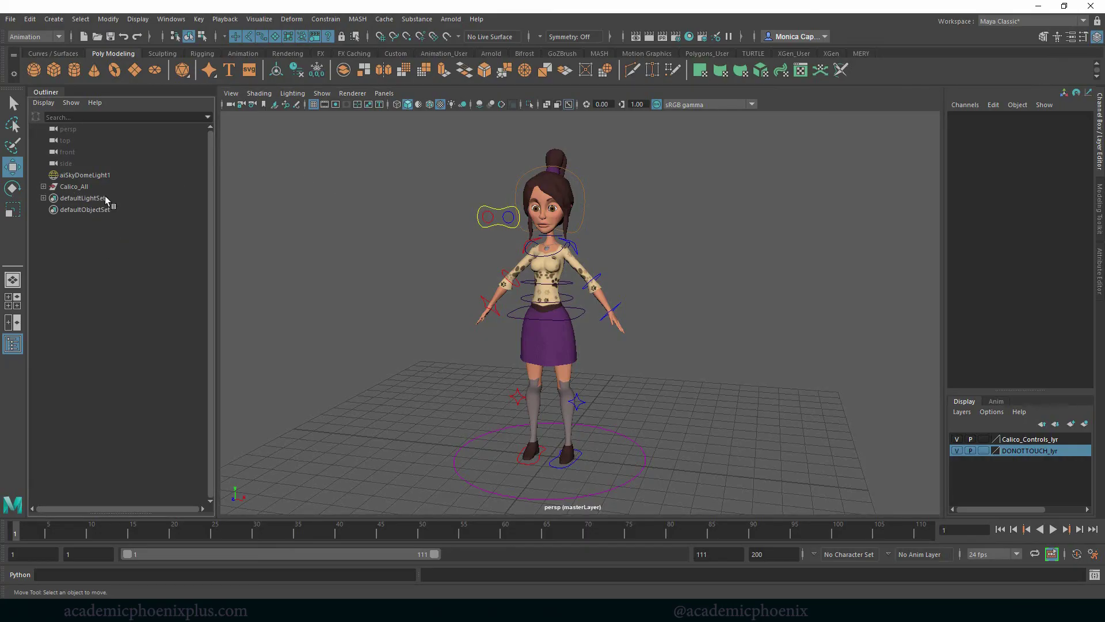
pyautogui.keyDown('alt'); pyautogui.moveTo(748, 287); pyautogui.dragTo(775, 327); pyautogui.keyUp('alt')
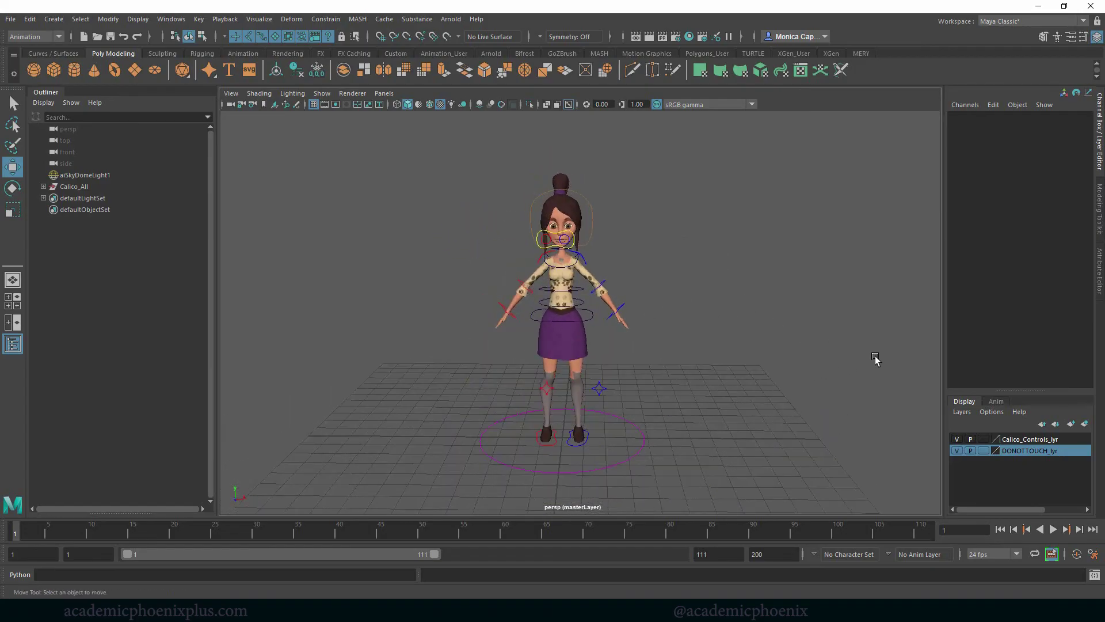